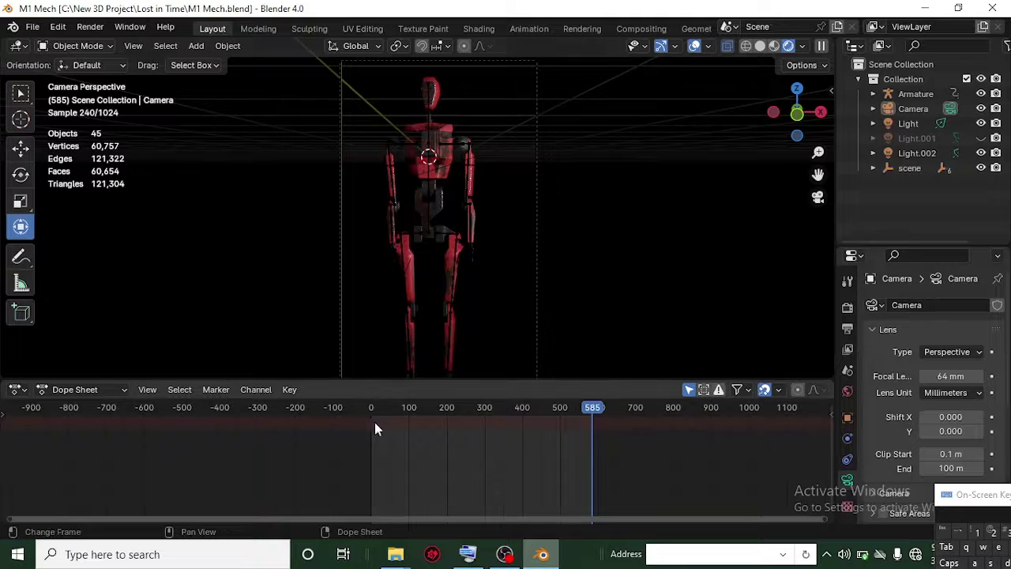
Step: Enlarge the 3D viewport and examine the red robot's head and torso up close from an angled view
left_click_drag(392, 378, 393, 500)
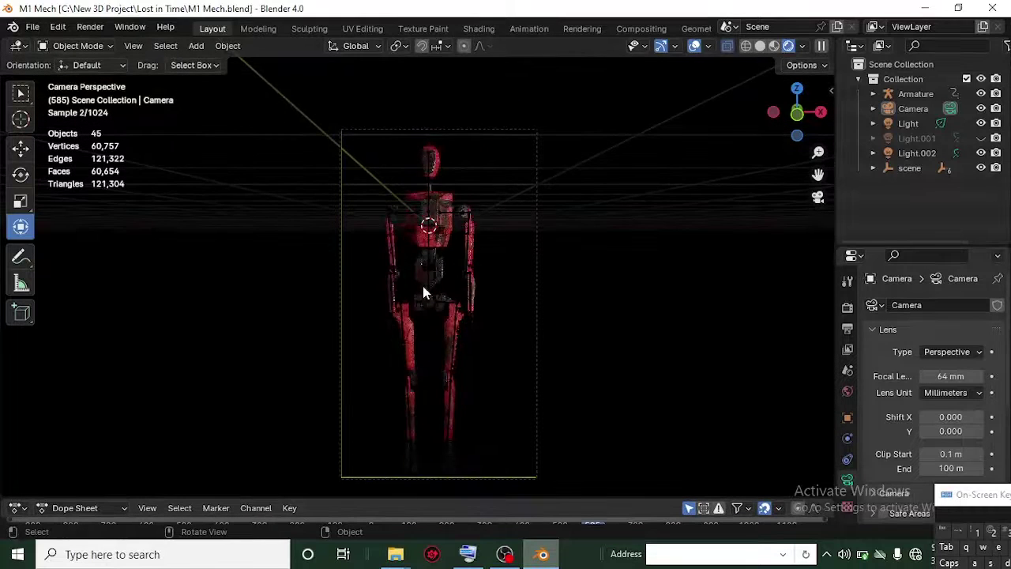
scroll(423, 286, "up", 2)
middle_click_drag(424, 293, 473, 320, "shift")
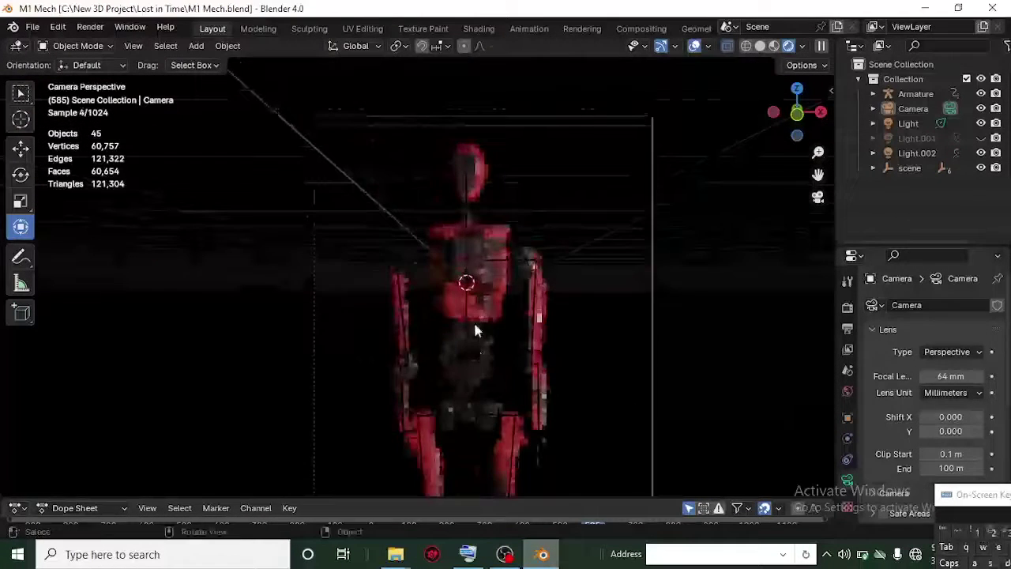
scroll(478, 308, "up", 2)
scroll(501, 174, "down", 1)
middle_click_drag(501, 174, 408, 339)
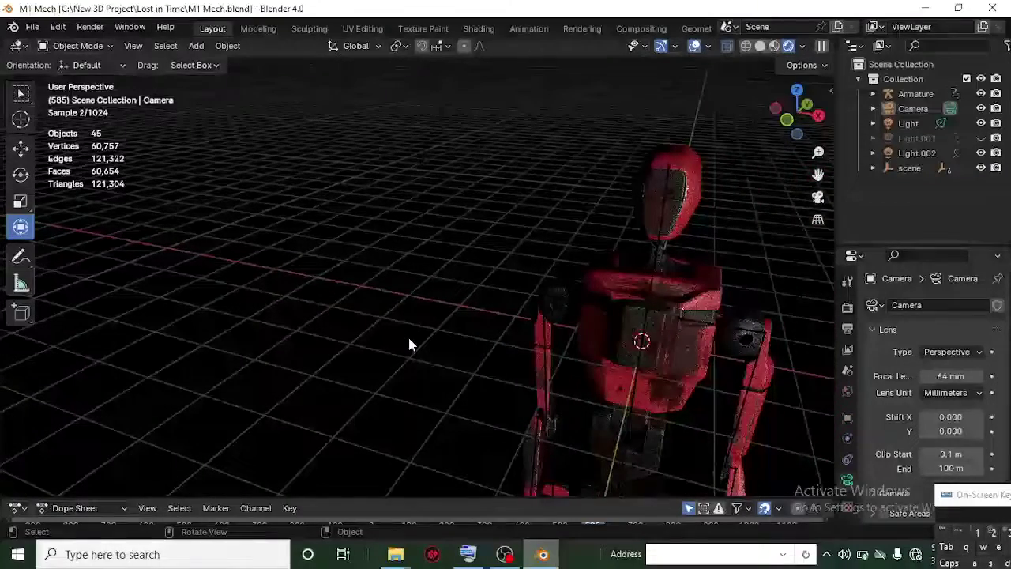
middle_click_drag(679, 386, 490, 372)
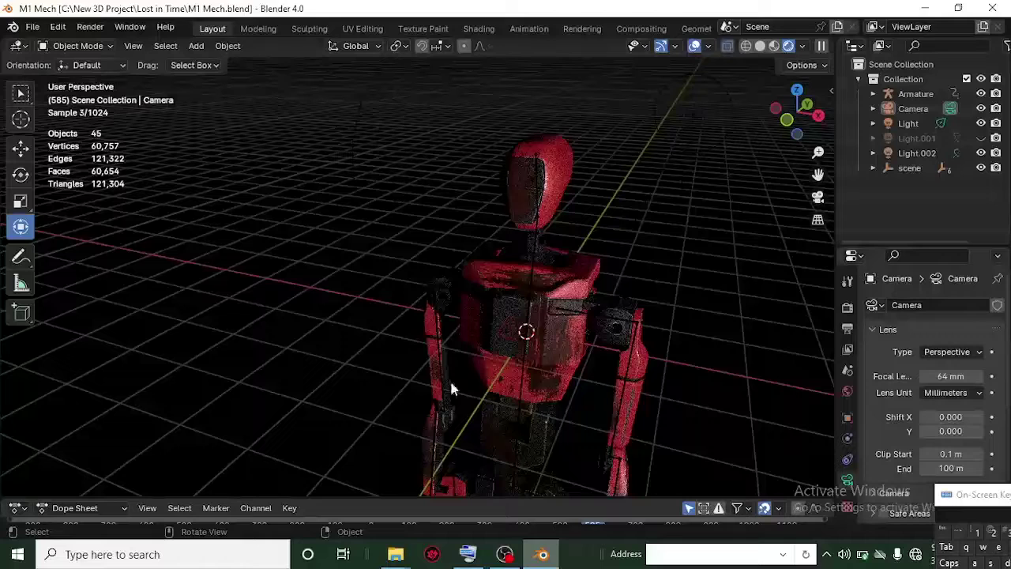
Step: Create a new General file and bring the default cube closer into view
left_click(30, 28)
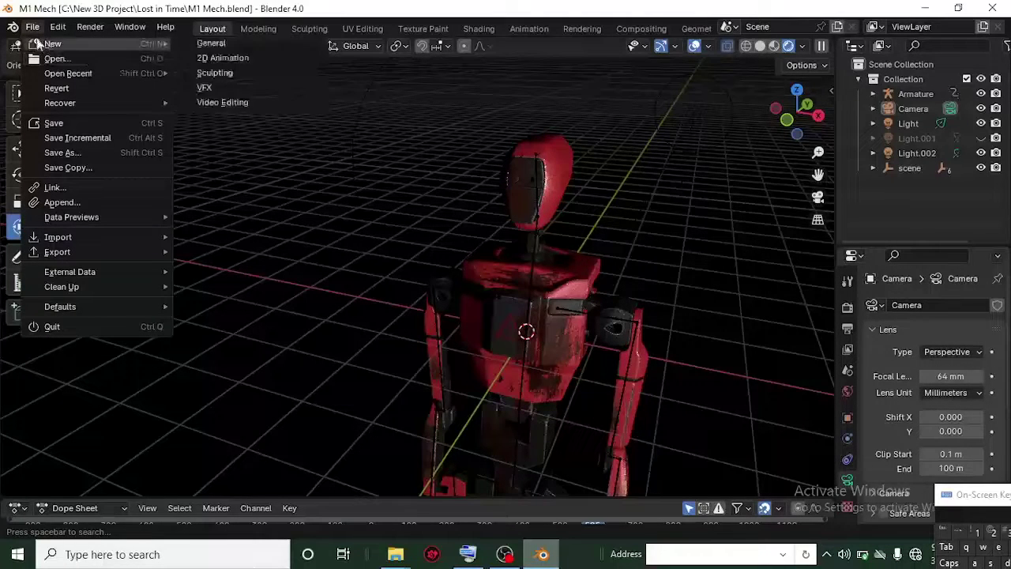
mouse_move(44, 43)
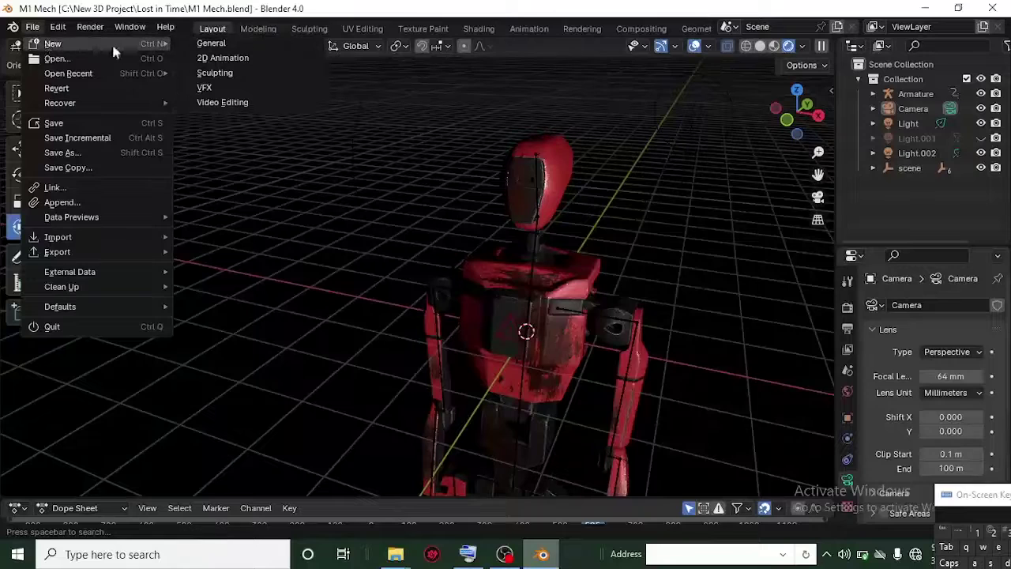
left_click(229, 48)
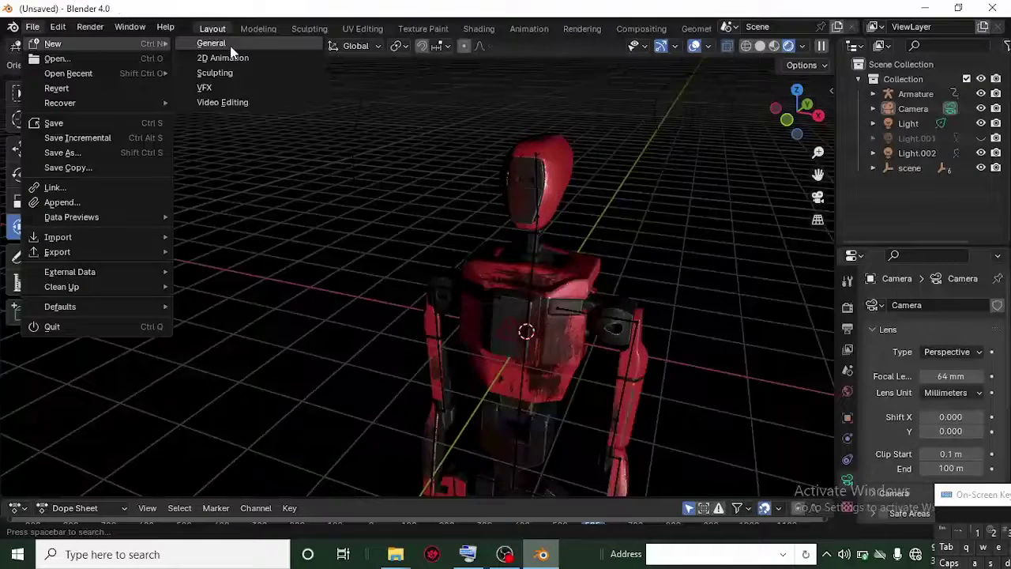
scroll(441, 259, "up", 6)
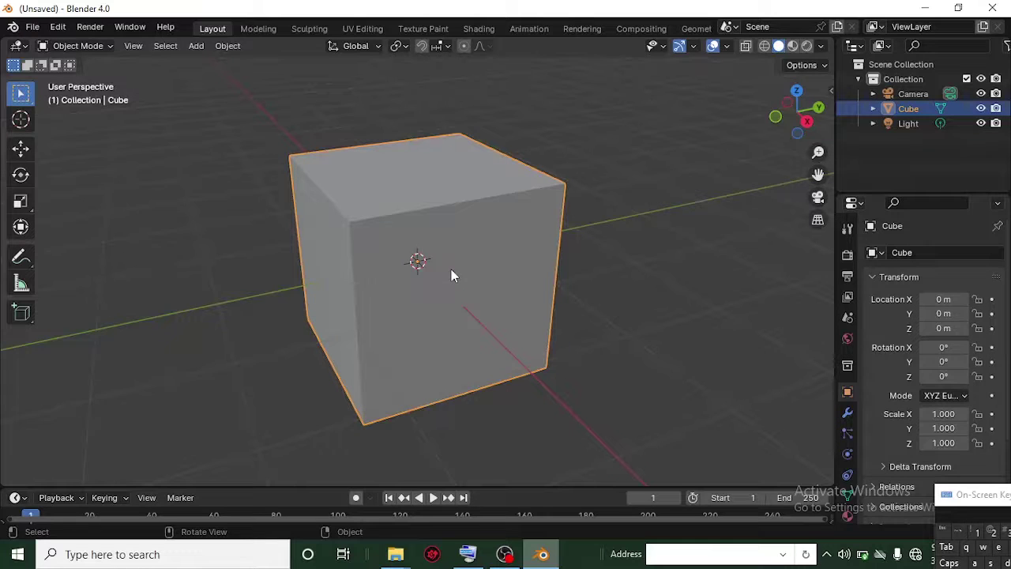
Step: Switch to the Texture Paint workspace and widen the 3D viewport beside the image editor
left_click(427, 34)
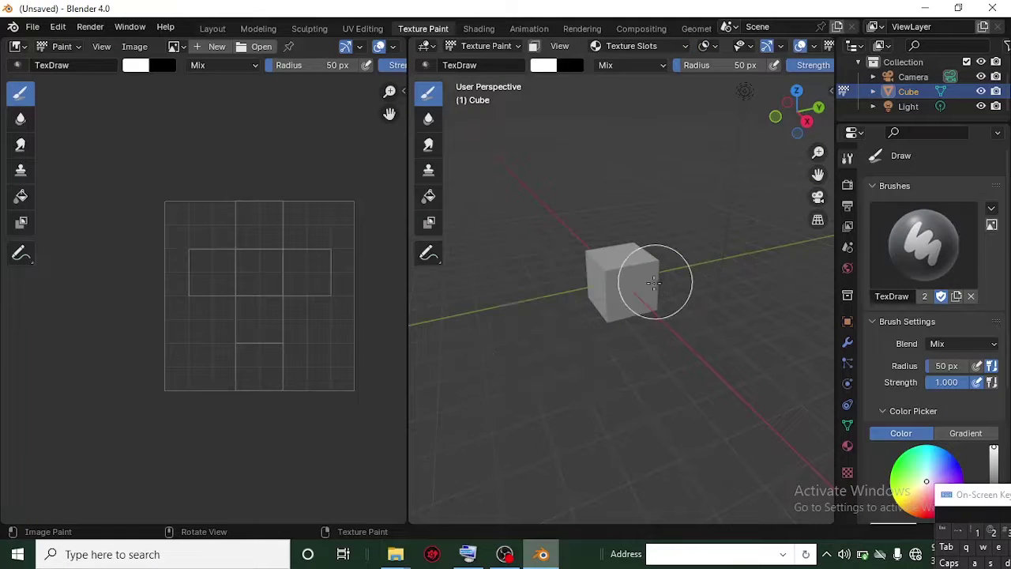
scroll(655, 280, "up", 5)
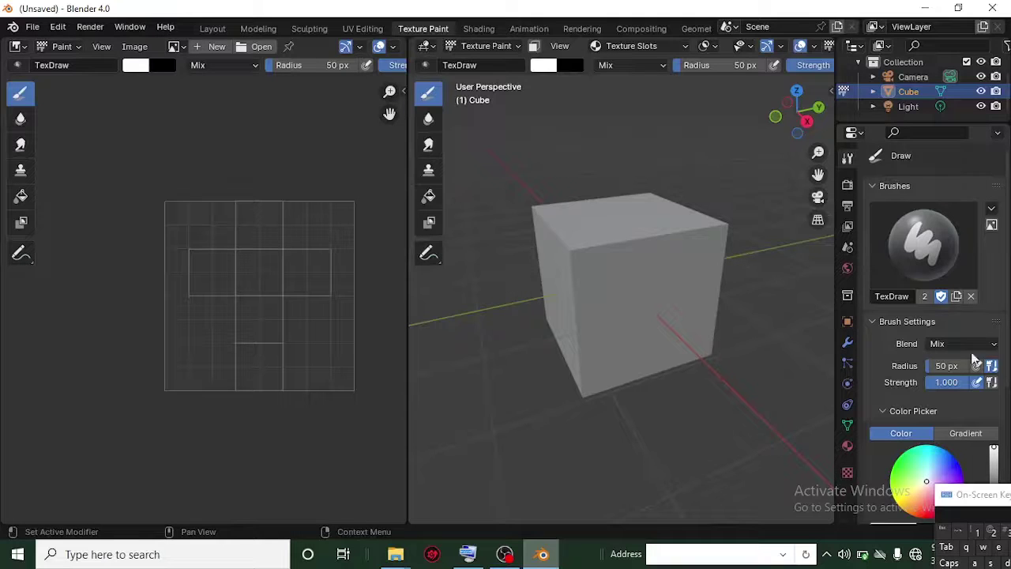
left_click_drag(408, 393, 300, 384)
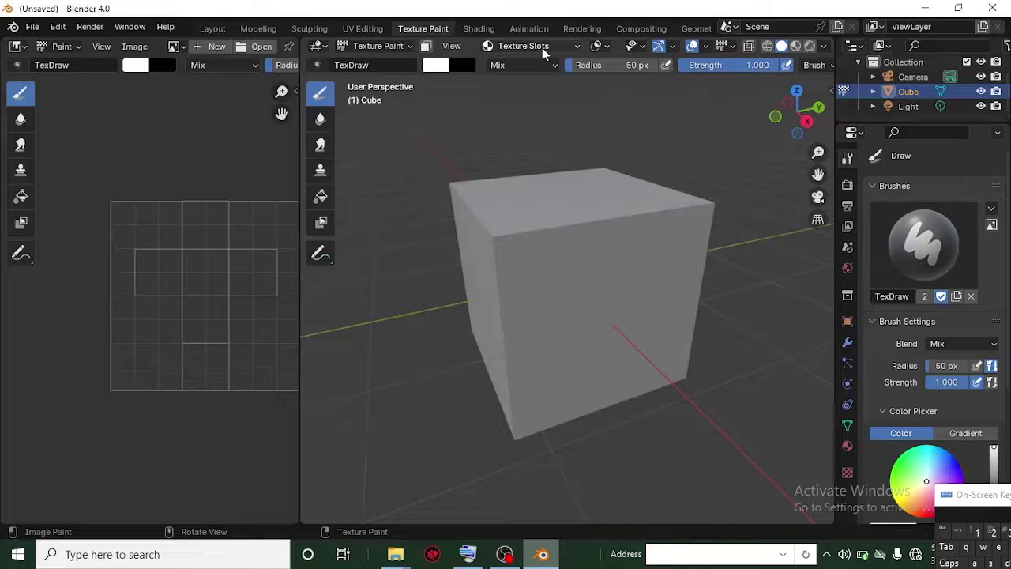
Step: Add a Base Color texture paint slot to the cube with a blank 1024 by 1024 px image and alpha
left_click(540, 47)
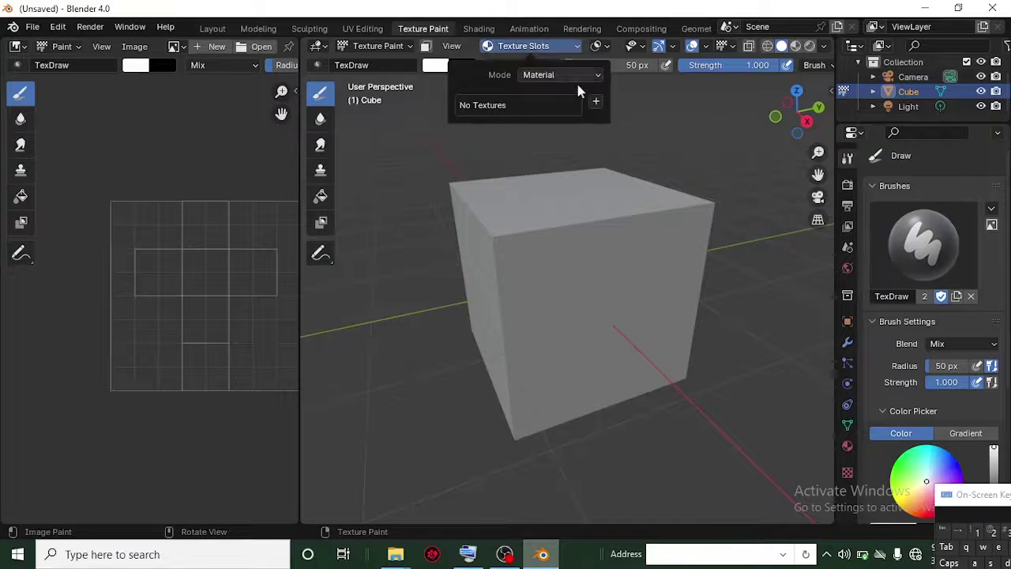
left_click(596, 104)
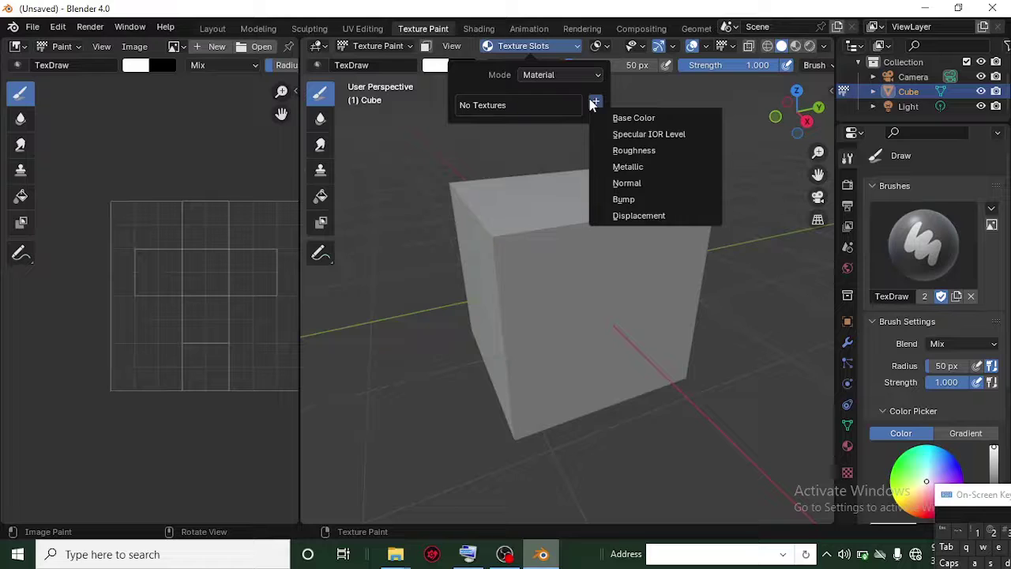
left_click(633, 119)
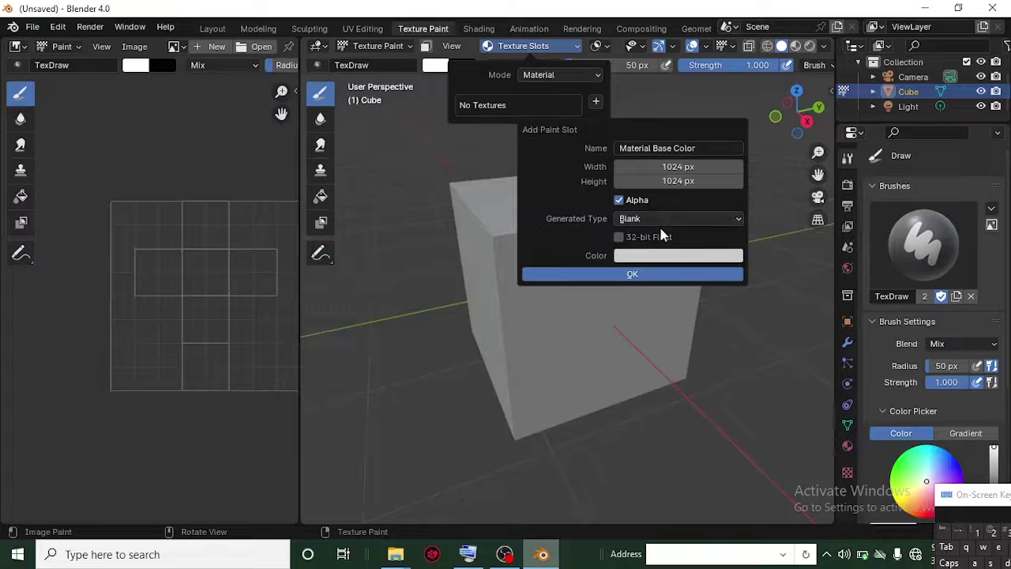
left_click(636, 274)
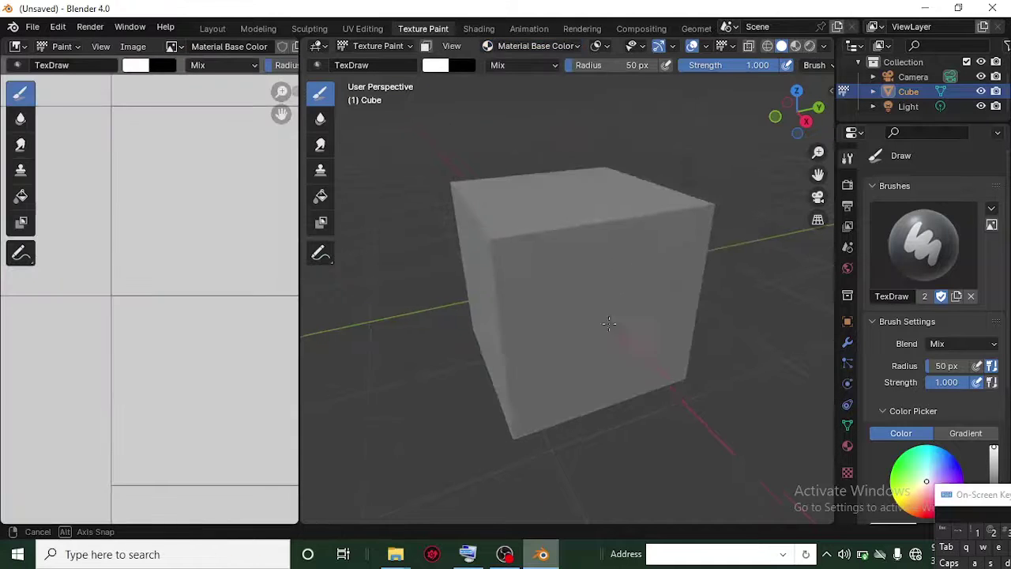
Step: Examine the cube's UV layout on the new image and the Draw brush's settings, including its color picker
middle_click_drag(627, 312, 590, 330)
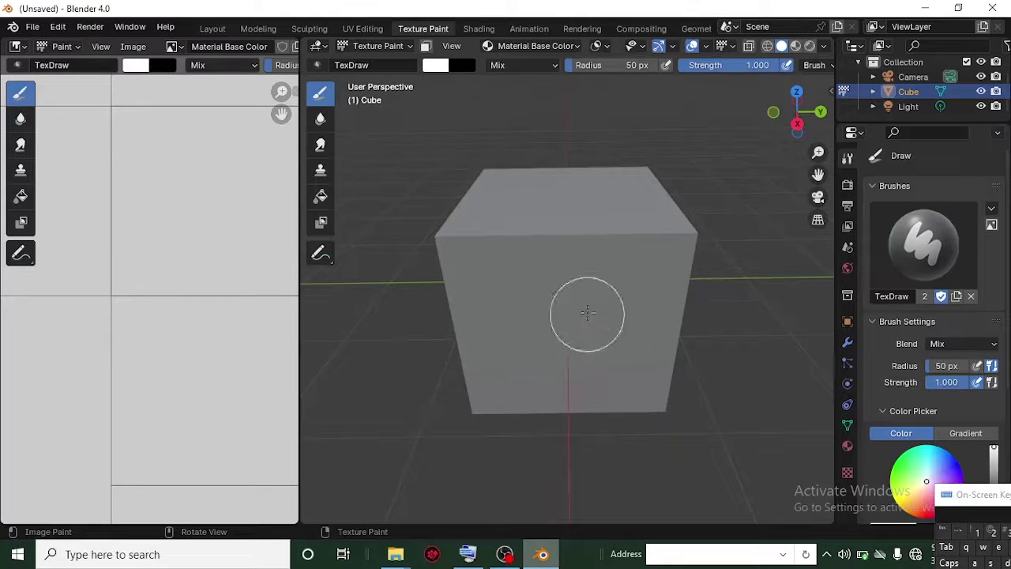
scroll(134, 300, "down", 5)
scroll(146, 276, "up", 2)
scroll(156, 278, "up", 1)
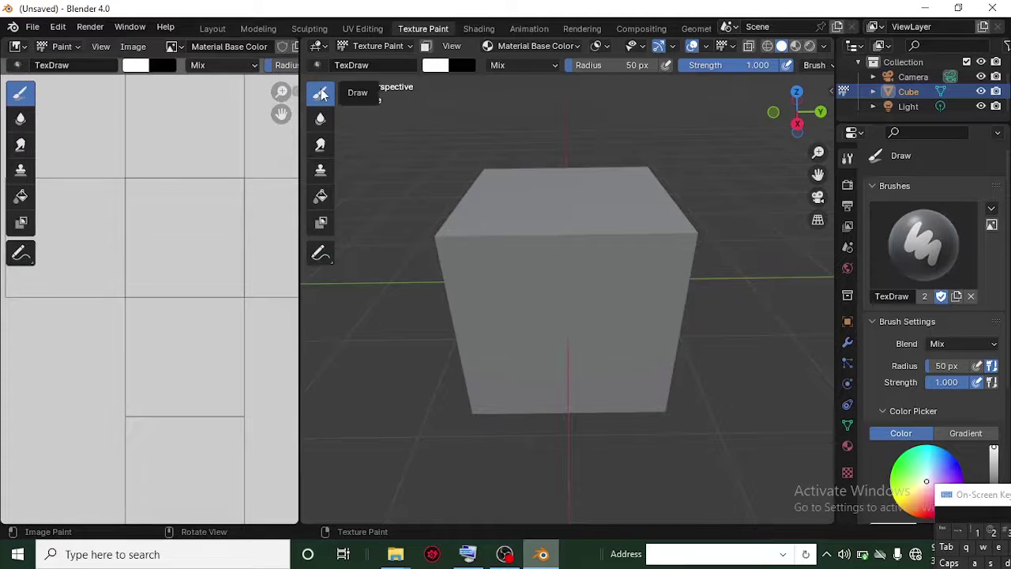
mouse_move(542, 266)
middle_mouse_down()
mouse_move(528, 317)
mouse_move(539, 321)
mouse_move(534, 310)
middle_mouse_up()
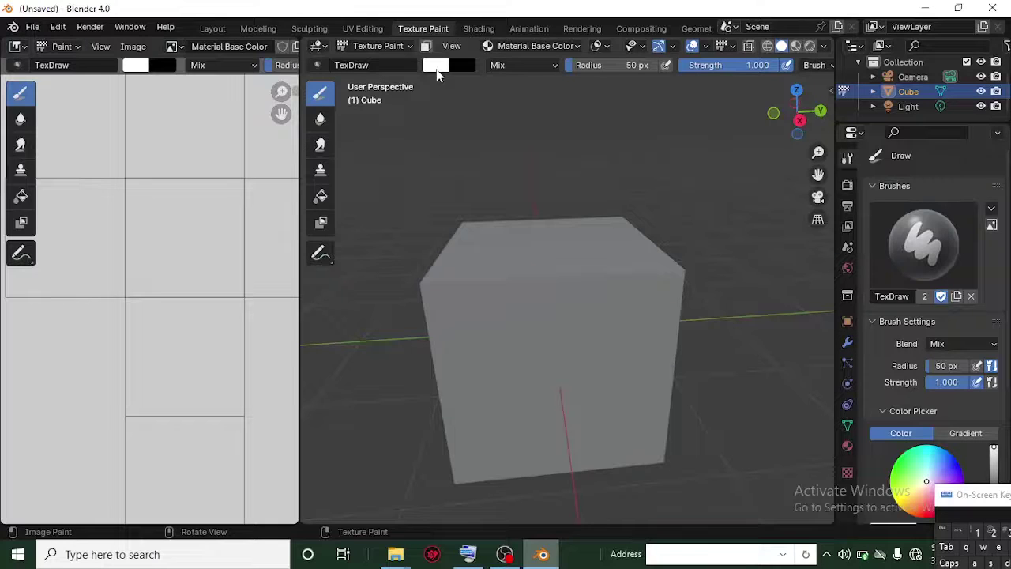
scroll(871, 440, "down", 4)
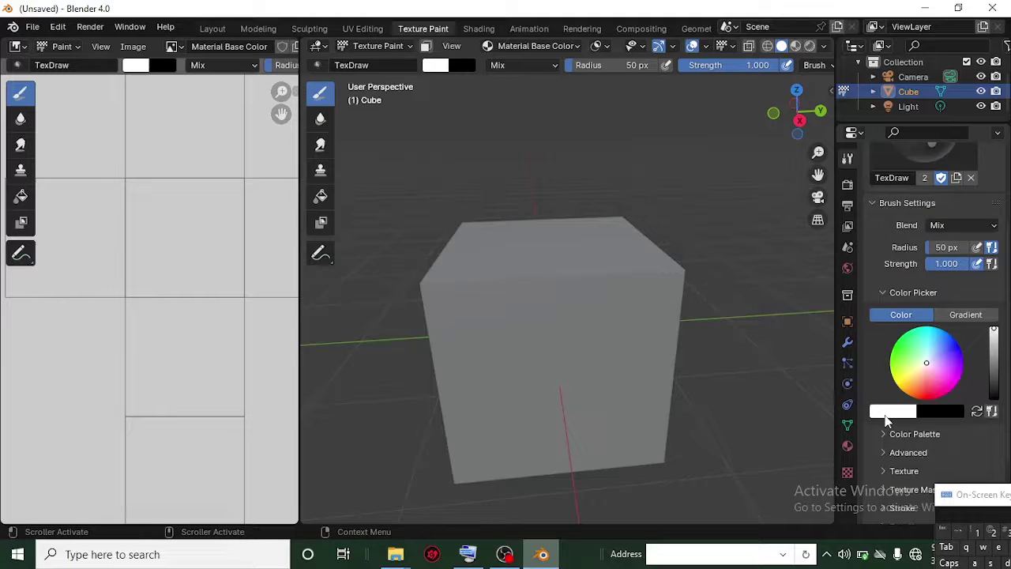
scroll(749, 62, "down", 5)
scroll(750, 61, "up", 5)
scroll(907, 454, "down", 3)
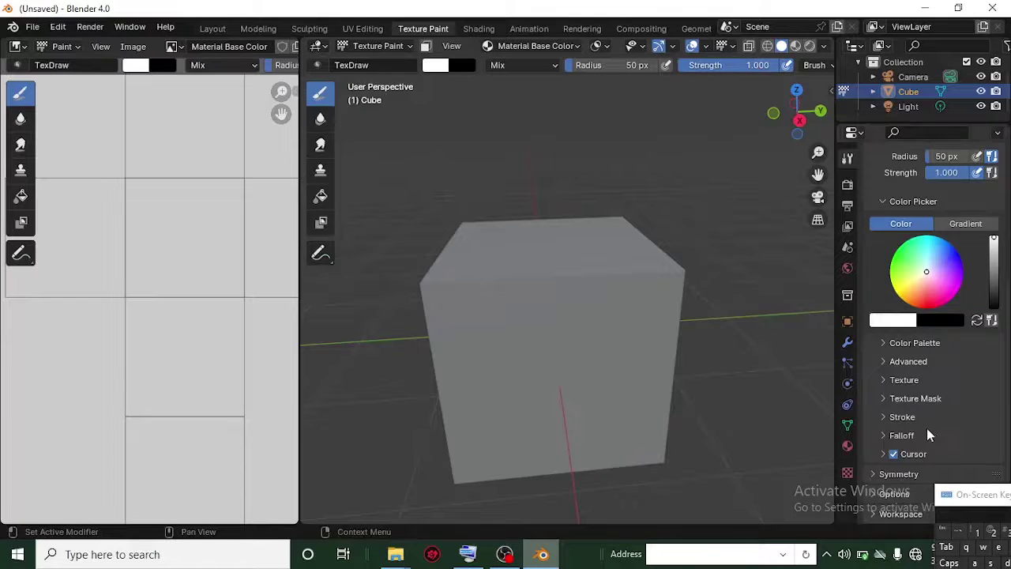
scroll(927, 427, "up", 6)
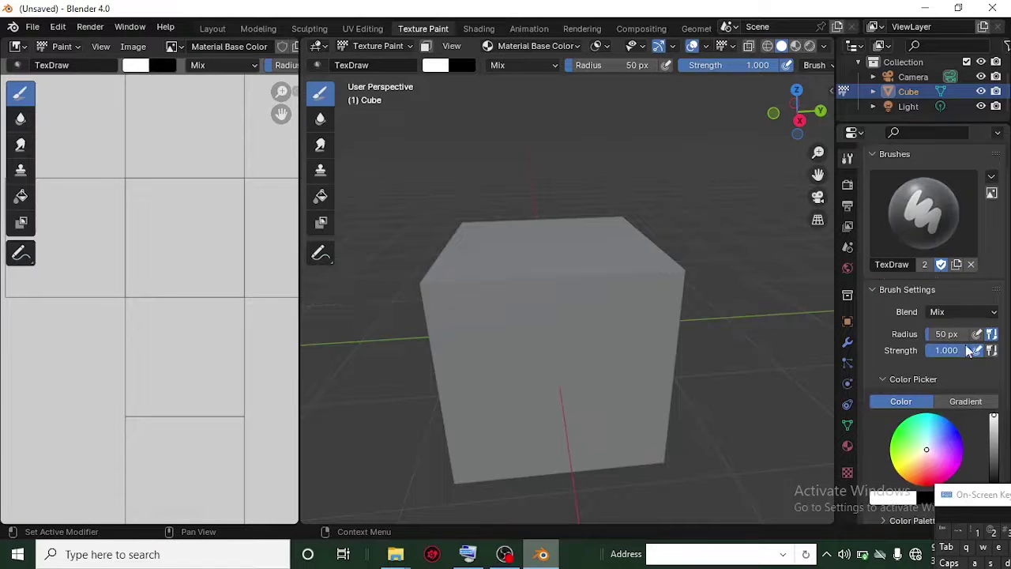
Step: Paint one curved white stroke on each of two cube faces with the soft 50 px Draw brush
mouse_move(532, 352)
middle_mouse_down()
mouse_move(521, 348)
mouse_move(569, 308)
mouse_move(539, 319)
middle_mouse_up()
mouse_move(616, 265)
left_mouse_down()
mouse_move(576, 316)
mouse_move(543, 436)
left_mouse_up()
middle_click_drag(544, 436, 578, 339)
middle_click_drag(605, 287, 440, 293)
mouse_move(593, 259)
left_mouse_down()
mouse_move(554, 325)
mouse_move(545, 398)
left_mouse_up()
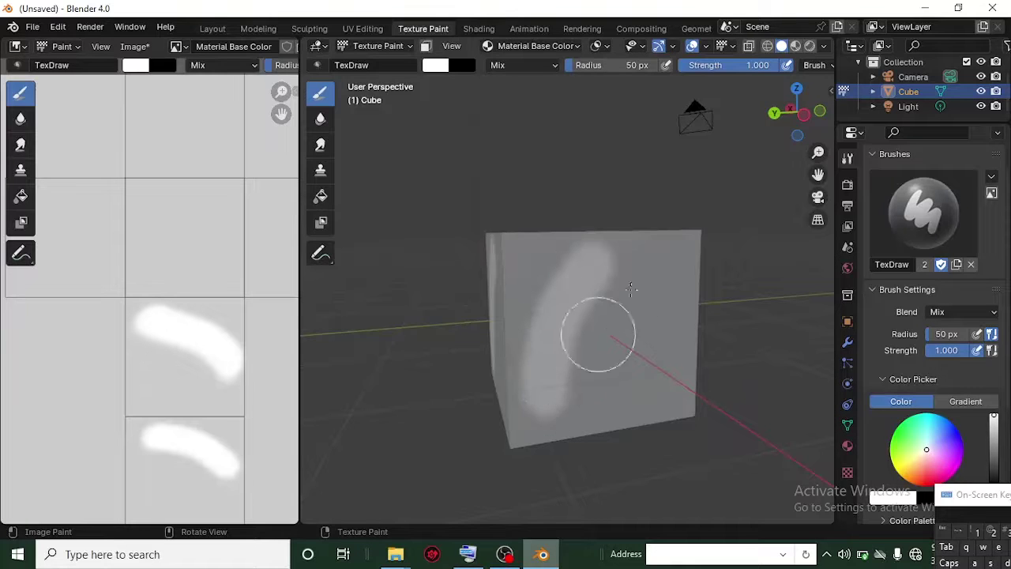
mouse_move(656, 305)
middle_mouse_down()
mouse_move(590, 318)
mouse_move(598, 295)
middle_mouse_up()
left_click(320, 145)
mouse_move(489, 269)
middle_mouse_down()
mouse_move(621, 289)
mouse_move(388, 229)
middle_mouse_up()
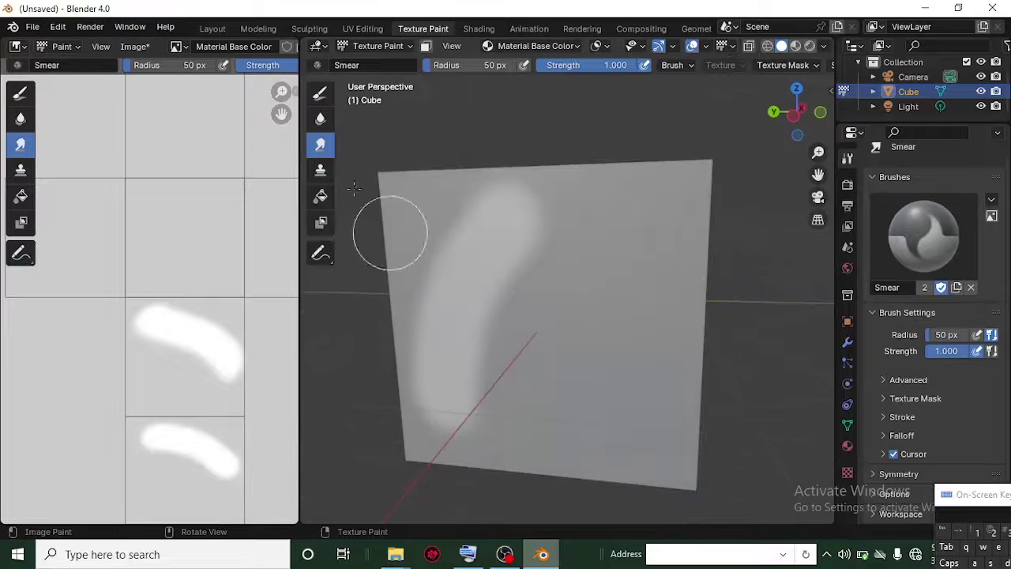
left_click(320, 94)
mouse_move(497, 296)
middle_mouse_down()
mouse_move(514, 305)
mouse_move(677, 140)
middle_mouse_up()
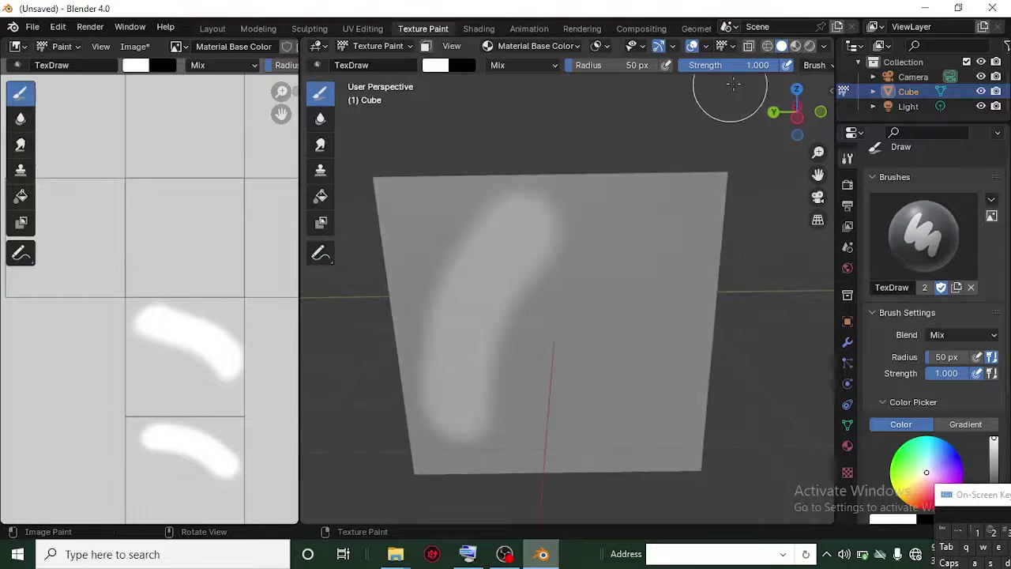
Step: Set the Draw brush's falloff curve to the flat, full-strength preset and recheck the curve
scroll(805, 68, "down", 5)
left_click(644, 66)
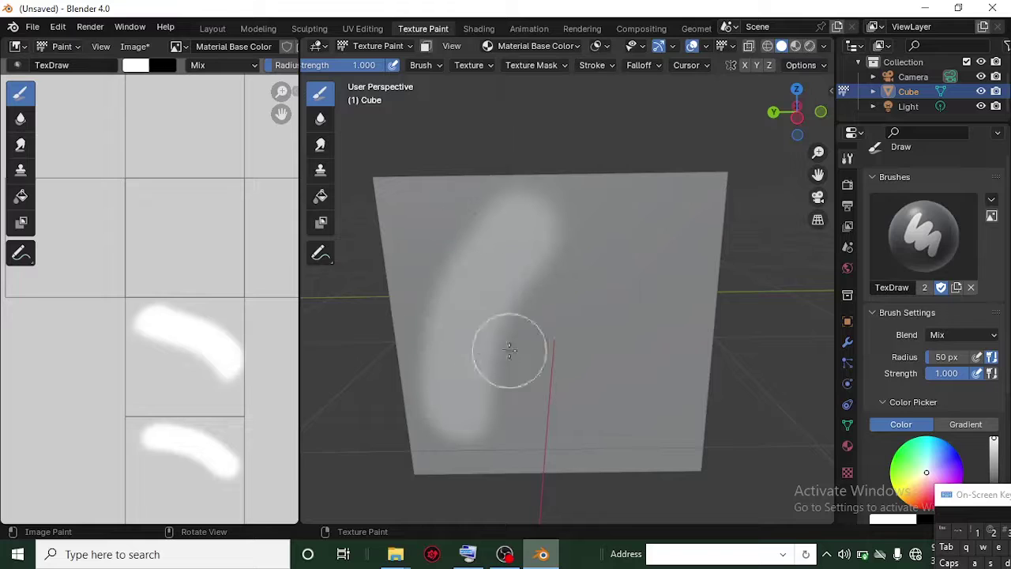
left_click(650, 67)
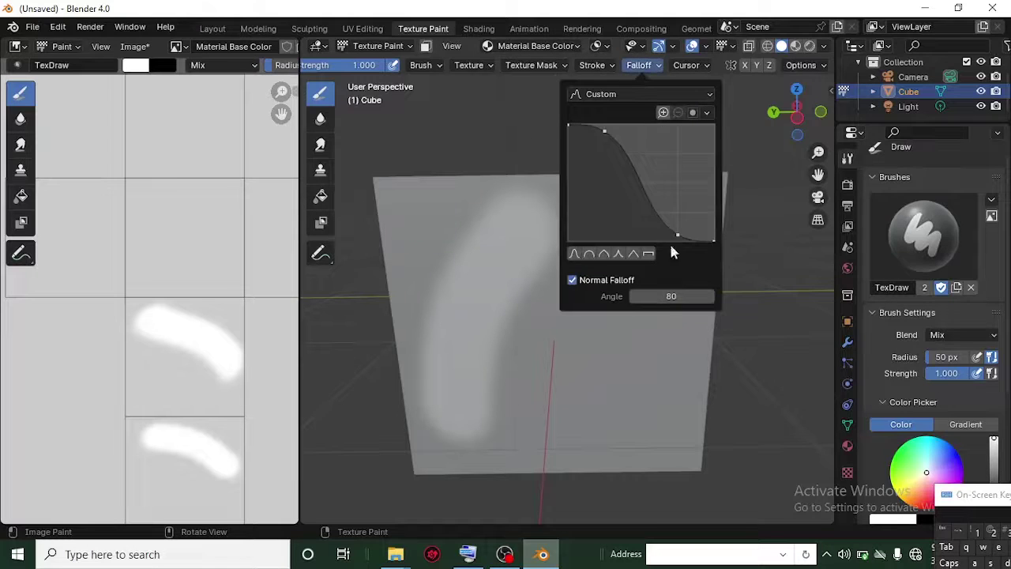
left_click(647, 255)
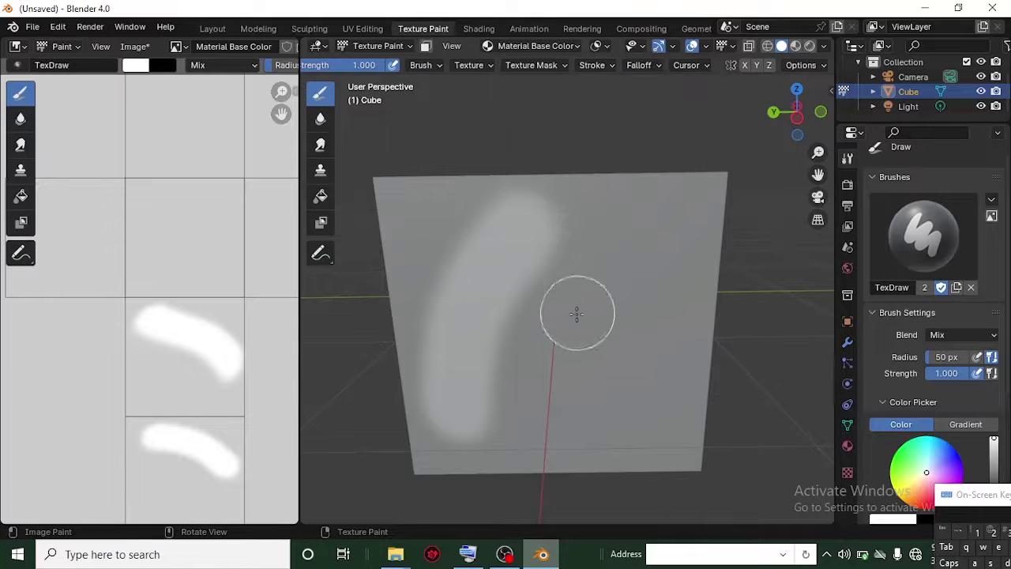
left_click(645, 68)
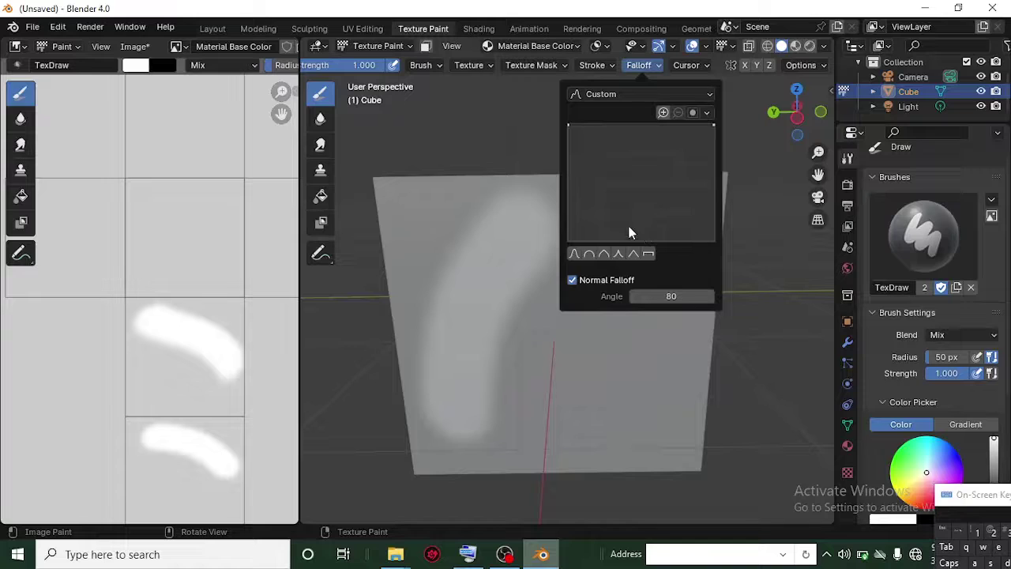
Step: Paint a hard-edged diagonal white stroke beside the soft stroke on the same cube face
mouse_move(524, 409)
middle_mouse_down()
mouse_move(498, 366)
mouse_move(512, 340)
middle_mouse_up()
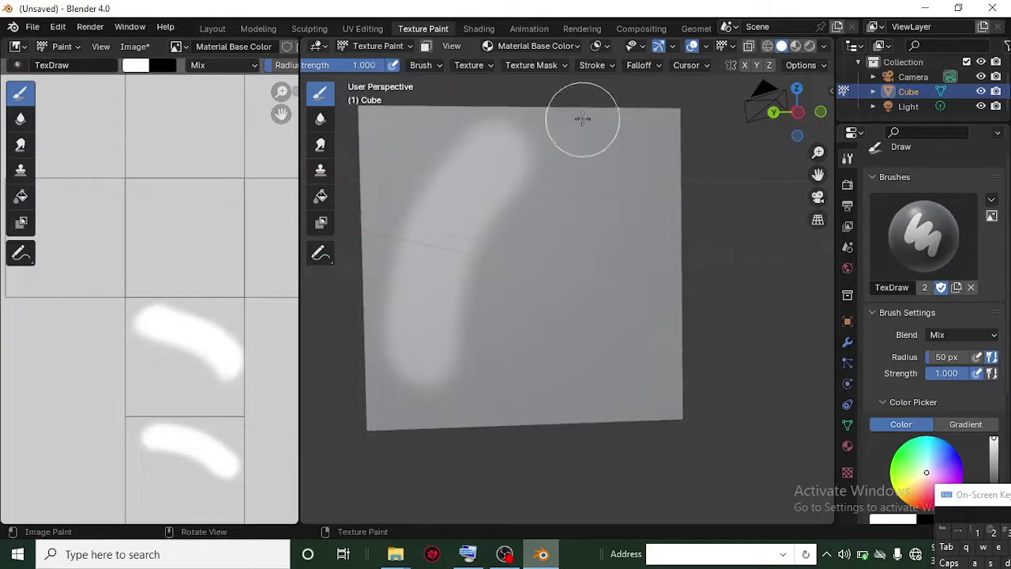
mouse_move(623, 156)
left_mouse_down()
mouse_move(553, 334)
mouse_move(543, 387)
left_mouse_up()
middle_click_drag(544, 387, 609, 406)
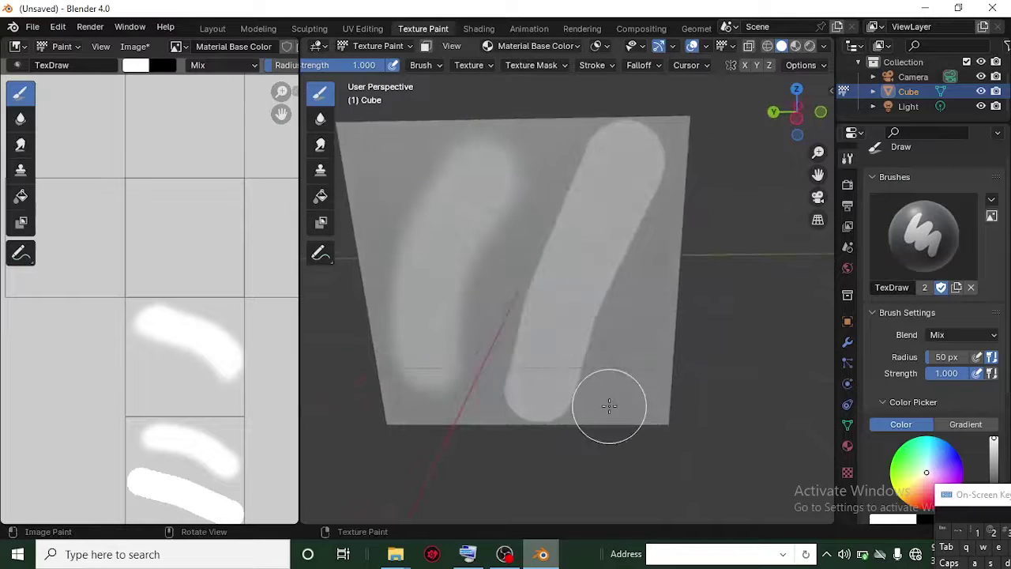
Step: Soften part of the hard-edged stroke's outer edge with the Soften brush
scroll(561, 293, "up", 4)
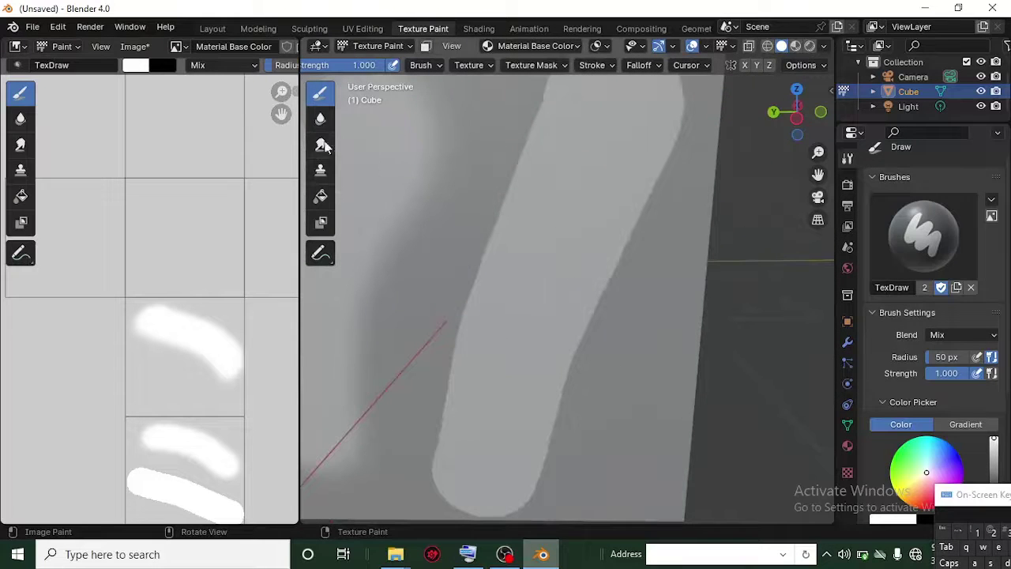
left_click(320, 120)
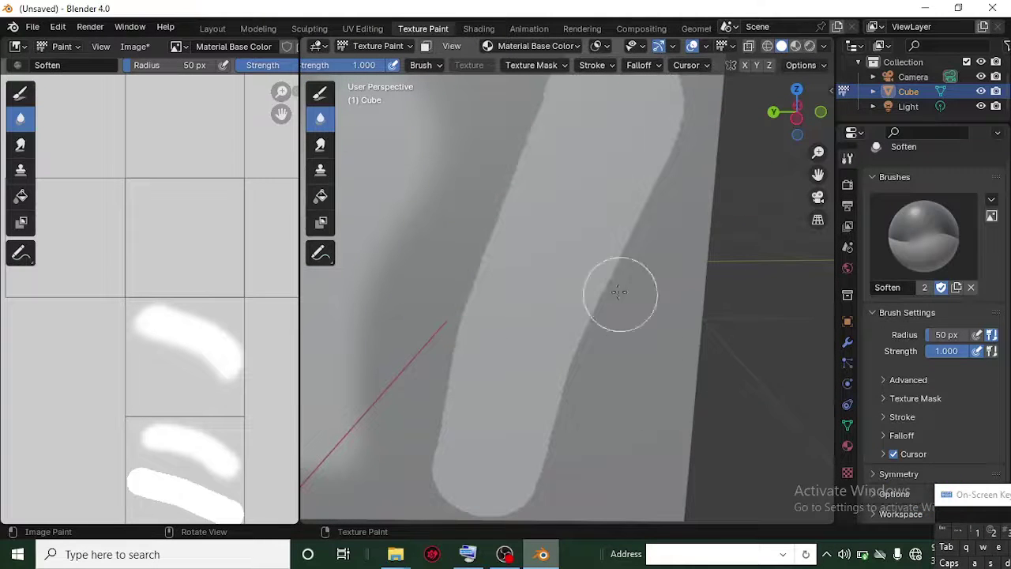
mouse_move(600, 273)
left_mouse_down()
mouse_move(587, 305)
mouse_move(603, 323)
left_mouse_up()
Step: Smear the hard-edged stroke outward into two diagonal streaks toward the cube face's lower corner
left_click(320, 145)
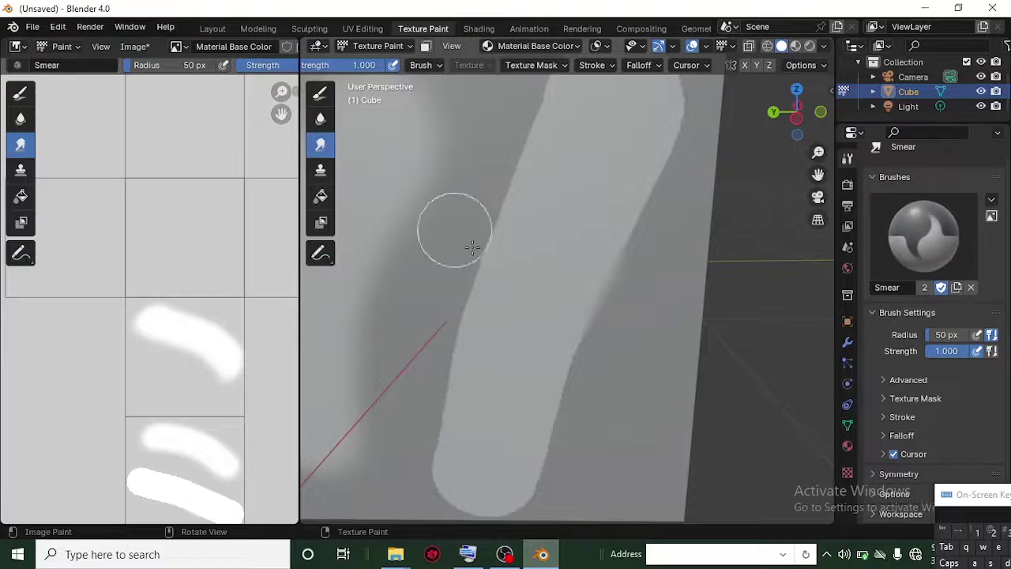
scroll(406, 192, "down", 3)
left_click_drag(521, 293, 558, 366)
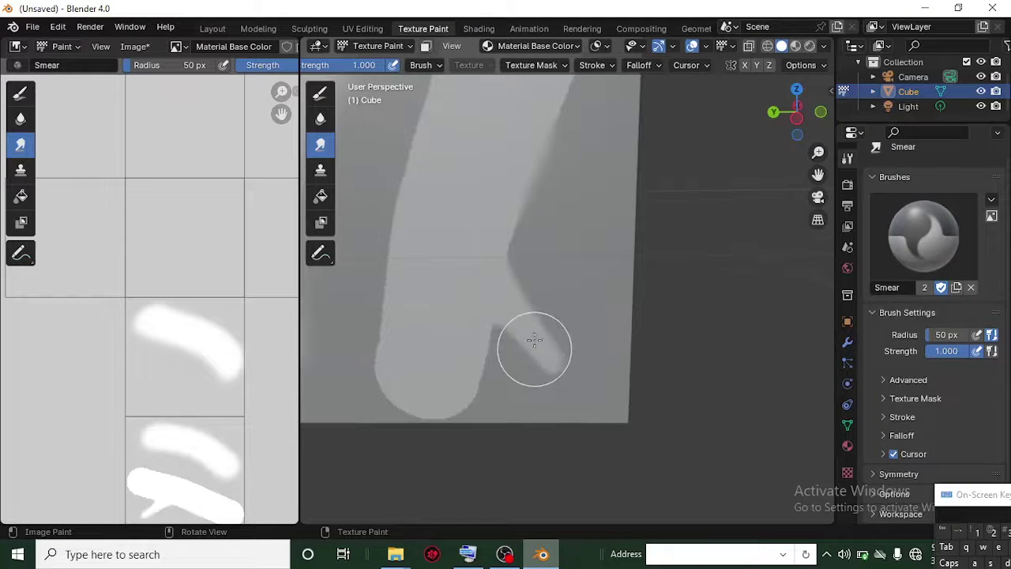
left_click_drag(501, 207, 587, 334)
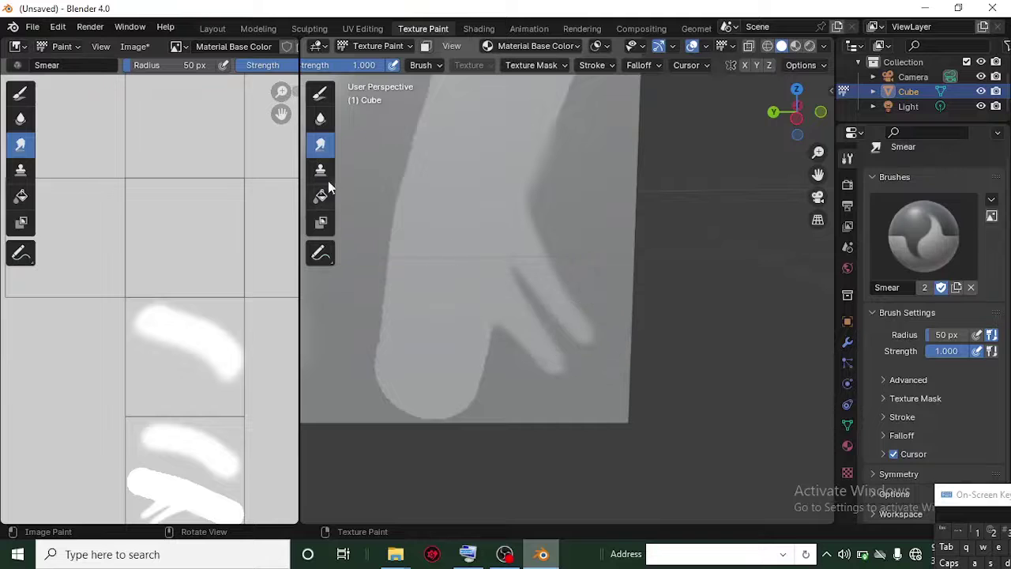
Step: Use the Clone brush to sample the hard-edged stroke and dab copies into the gap between the two strokes on the cube face
left_click(320, 169)
left_click(458, 192, "ctrl")
middle_click_drag(492, 226, 490, 259)
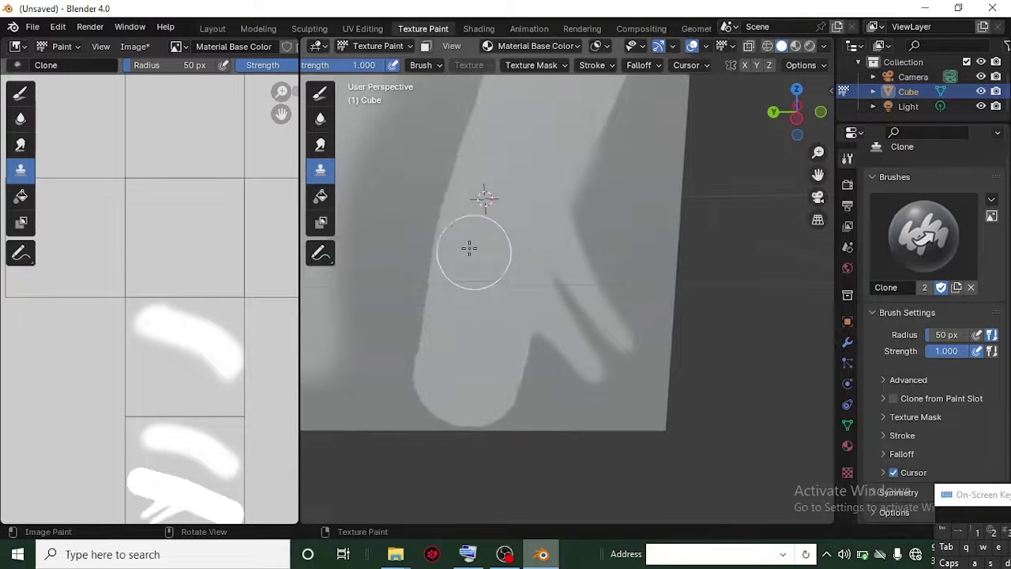
left_click_drag(428, 292, 494, 319)
middle_click_drag(493, 319, 574, 330)
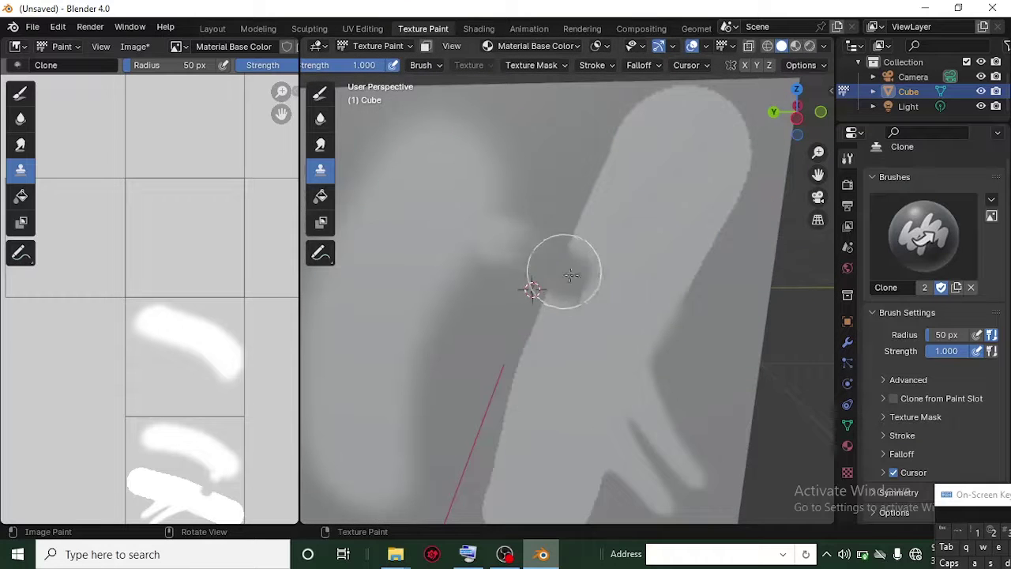
mouse_move(608, 244)
left_mouse_down()
mouse_move(527, 207)
mouse_move(568, 236)
mouse_move(579, 268)
left_mouse_up()
middle_click_drag(625, 406, 626, 354)
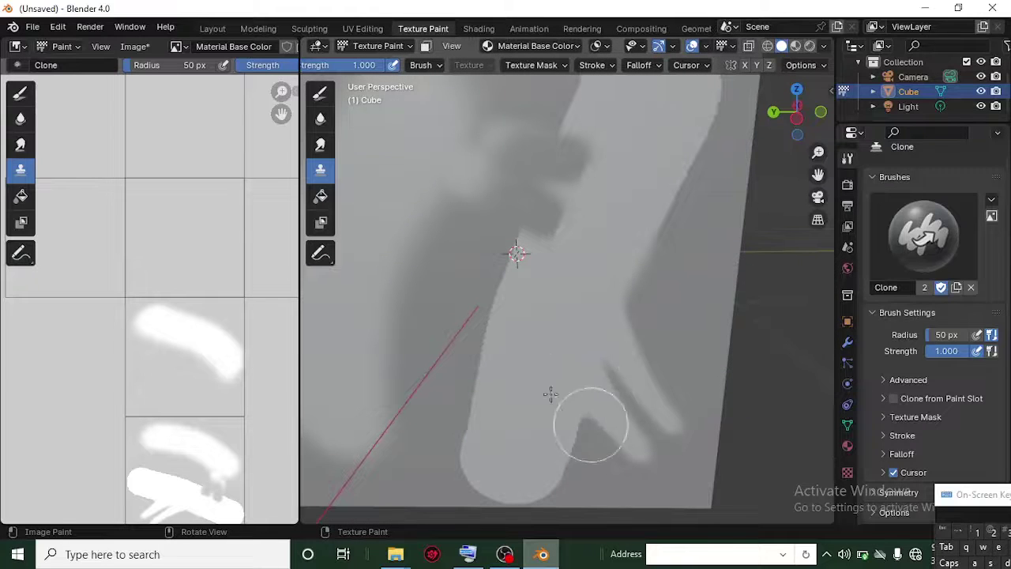
Step: Fill the cube's whole texture with white using the Fill brush
left_click(321, 196)
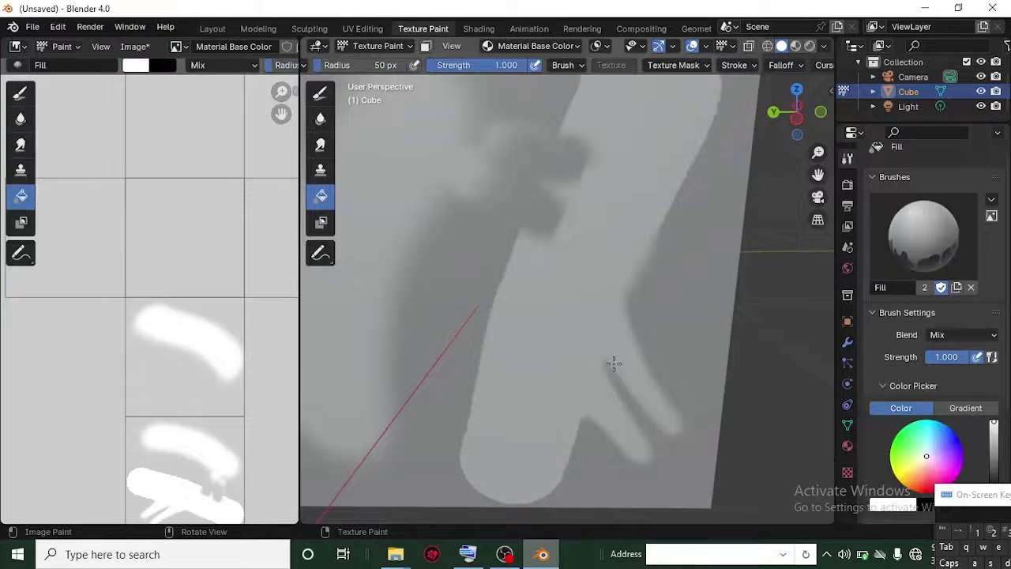
scroll(919, 413, "down", 4)
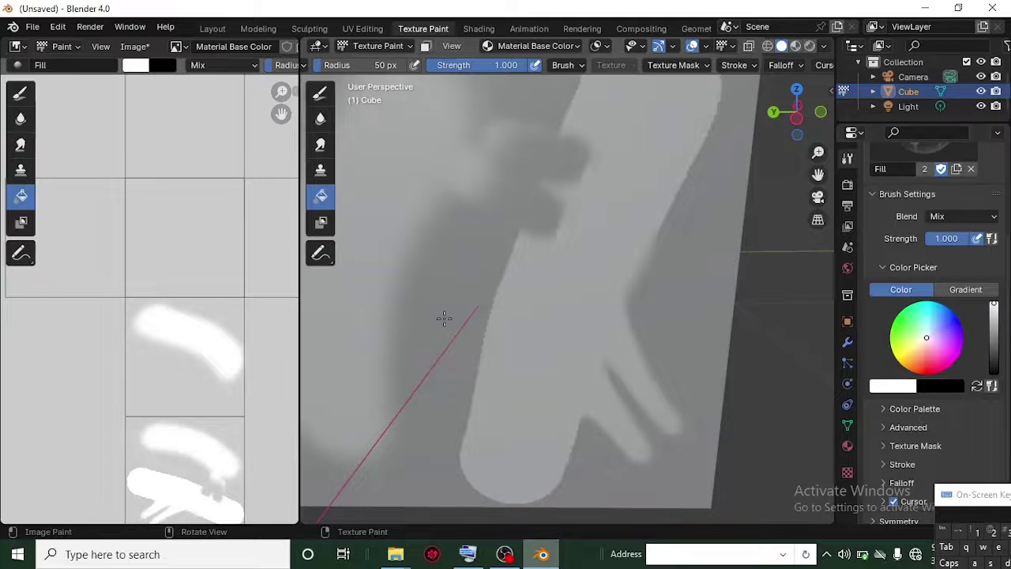
scroll(453, 322, "down", 4)
mouse_move(471, 328)
middle_mouse_down()
mouse_move(458, 332)
mouse_move(409, 299)
middle_mouse_up()
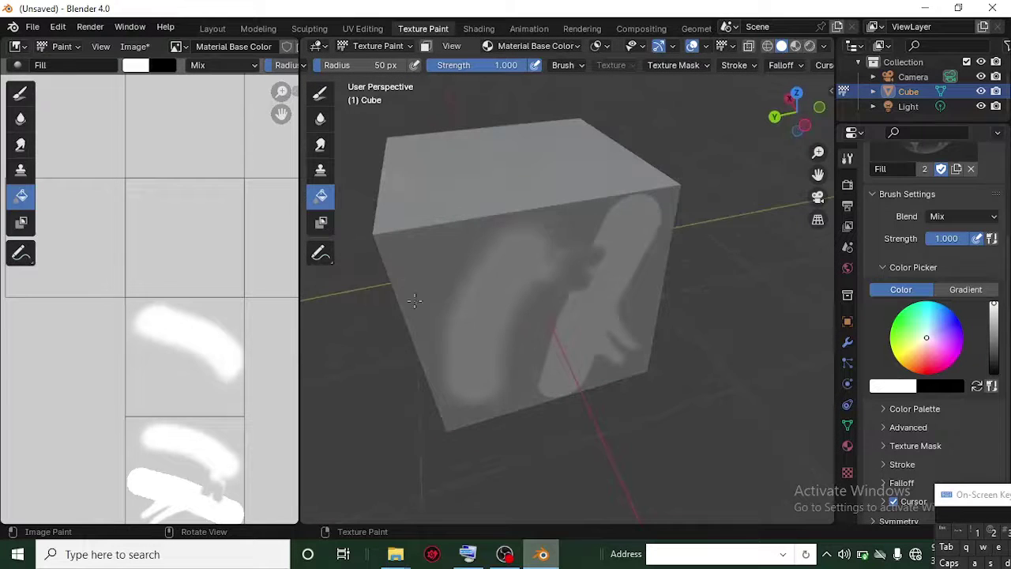
left_click(458, 270)
mouse_move(459, 271)
middle_mouse_down()
mouse_move(576, 293)
mouse_move(479, 260)
middle_mouse_up()
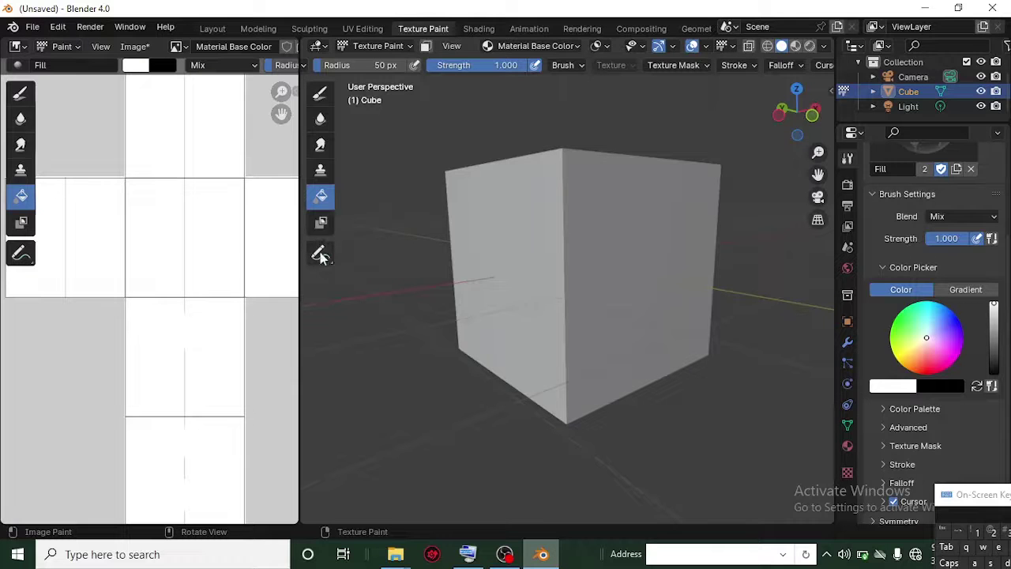
left_click(530, 316)
mouse_move(529, 316)
middle_mouse_down()
mouse_move(456, 400)
mouse_move(521, 427)
mouse_move(502, 431)
mouse_move(507, 380)
mouse_move(553, 371)
middle_mouse_up()
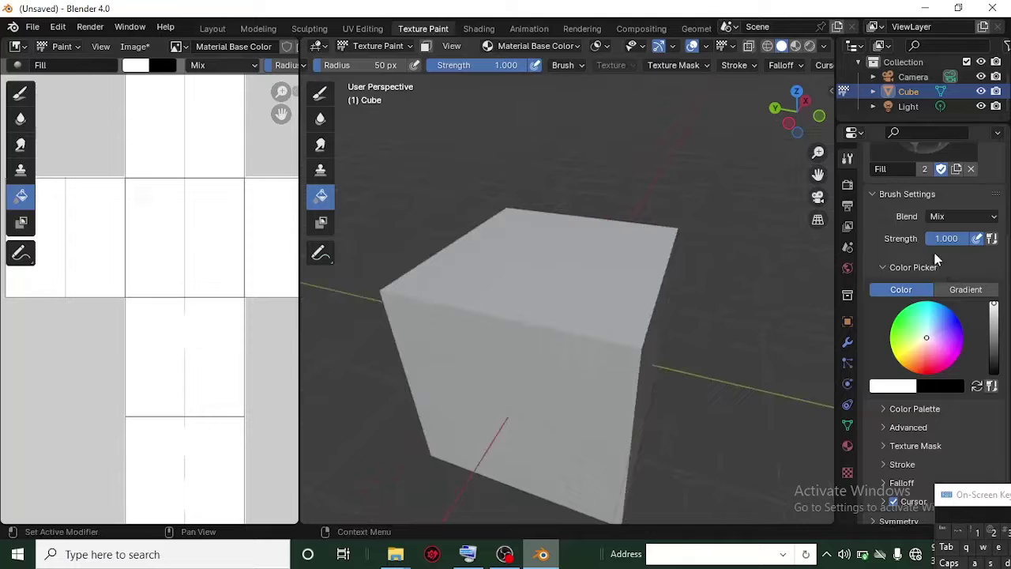
Step: Switch back to the Draw tool, duplicate its TexDraw brush and select the copy
scroll(929, 208, "up", 4)
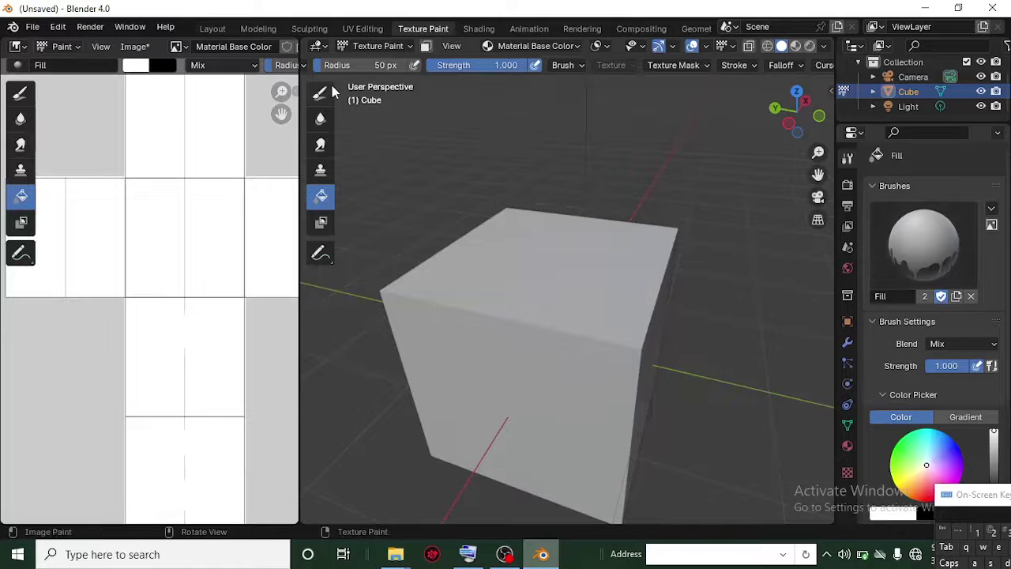
left_click(320, 94)
left_click(922, 245)
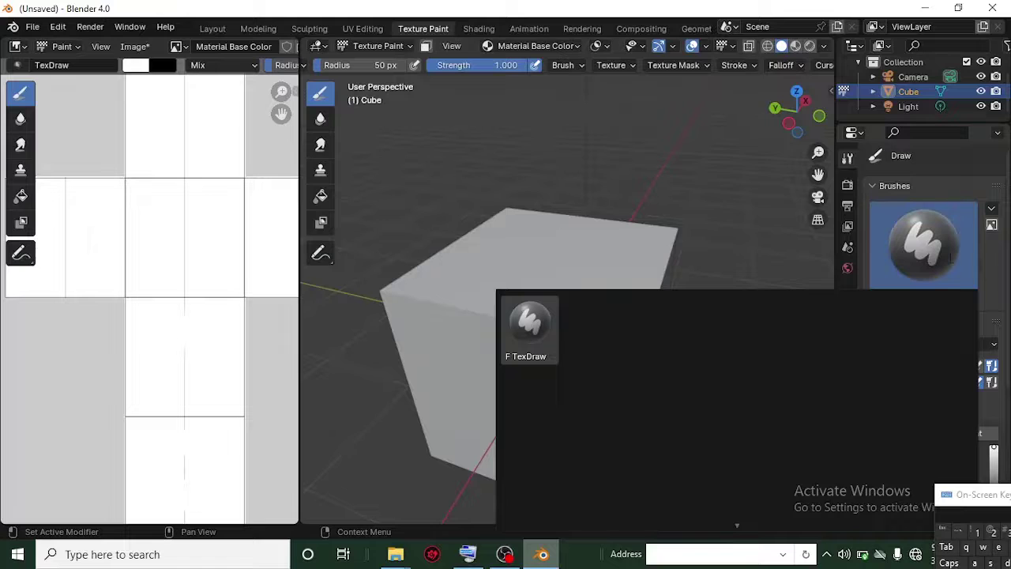
left_click(971, 276)
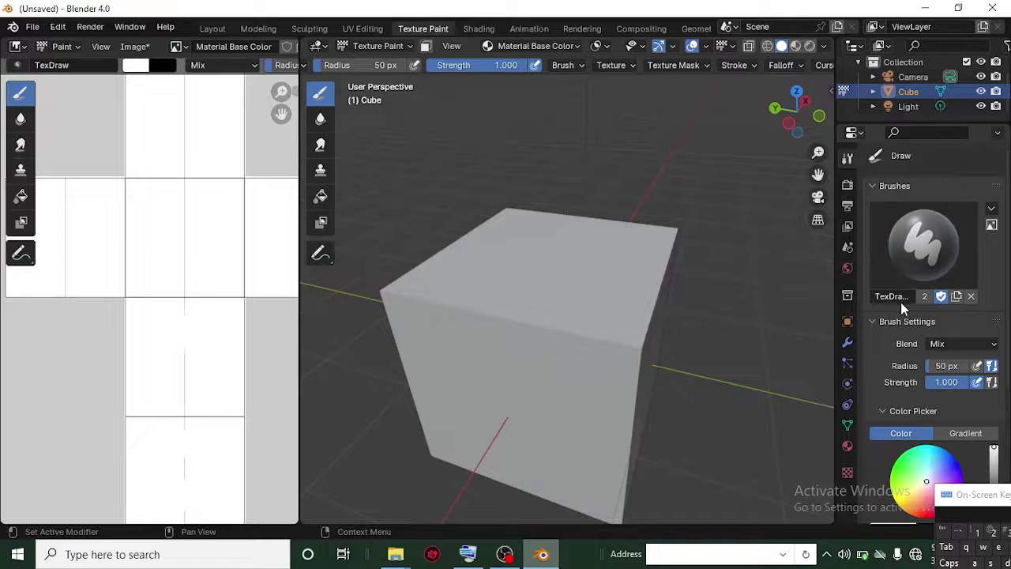
left_click(924, 253)
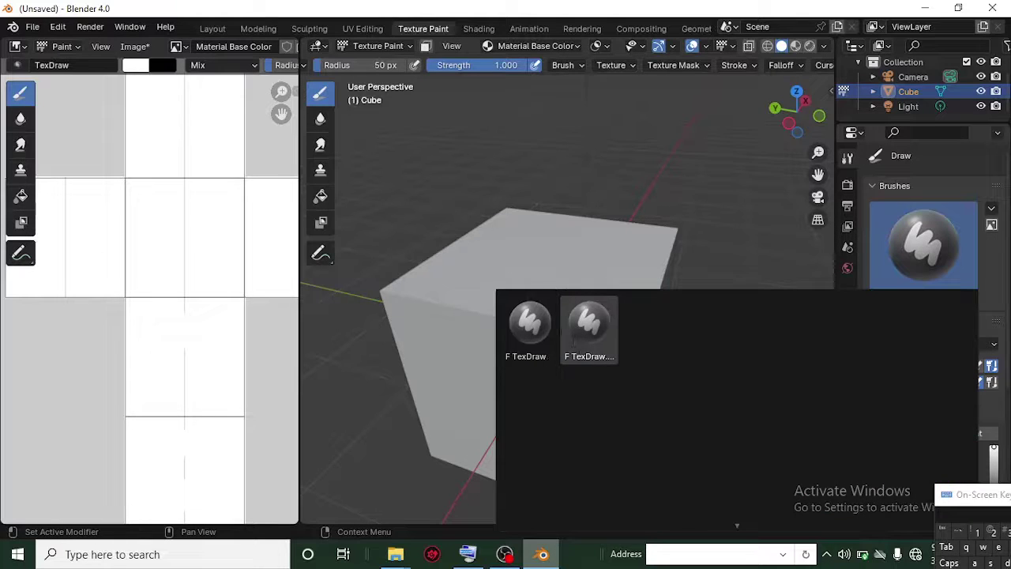
left_click(589, 324)
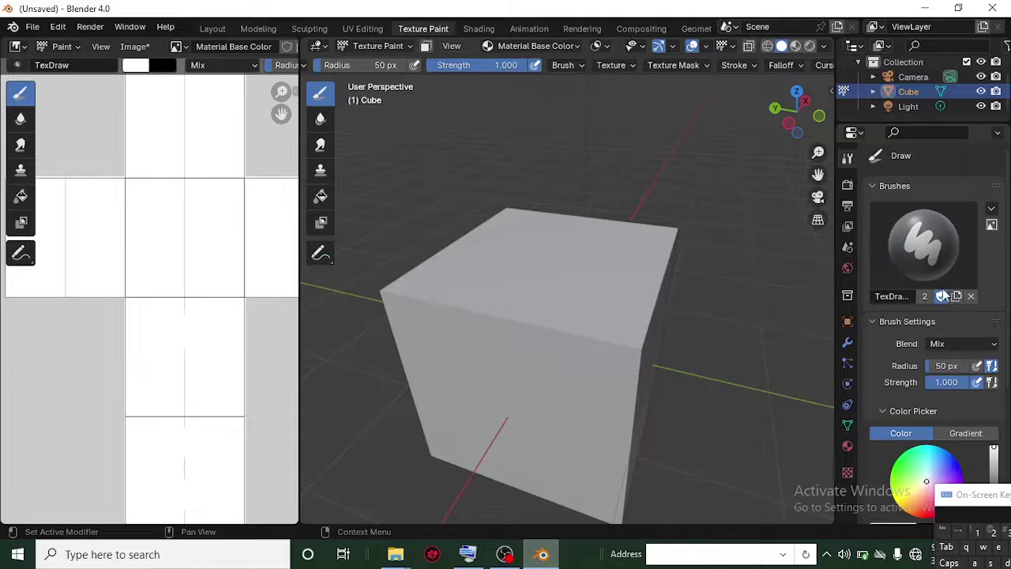
Step: Select the original TexDraw brush and rename it Draw
left_click(924, 249)
left_click(521, 322)
key("Return")
key("Return")
Step: Rename the duplicated TexDraw brush to Texture and make Draw the active brush again
left_click(924, 249)
left_click(587, 325)
left_click(910, 296)
key("Home")
type("Tex")
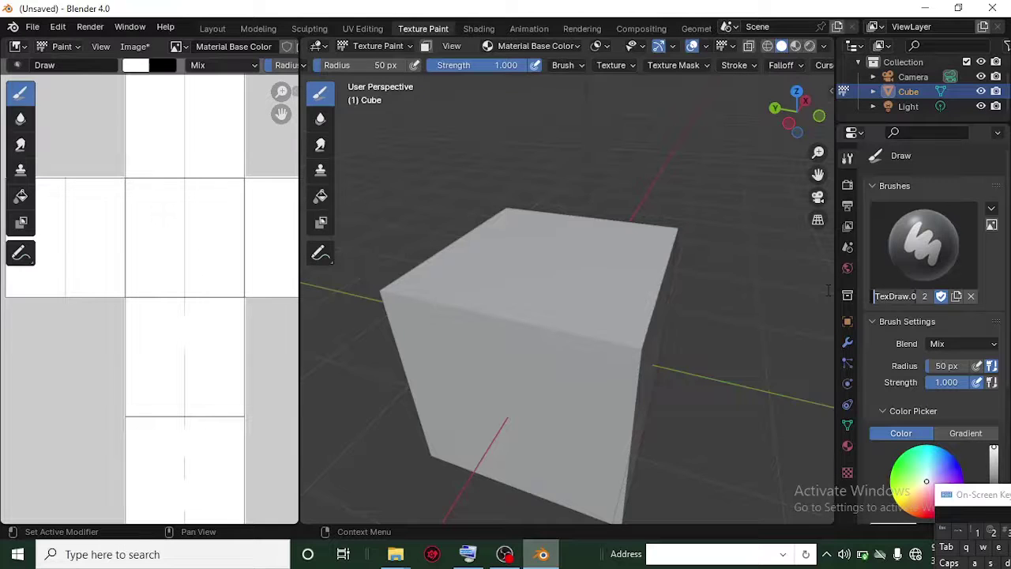
key("ctrl+a")
key("BackSpace")
type("Texture")
key("Return")
left_click(924, 241)
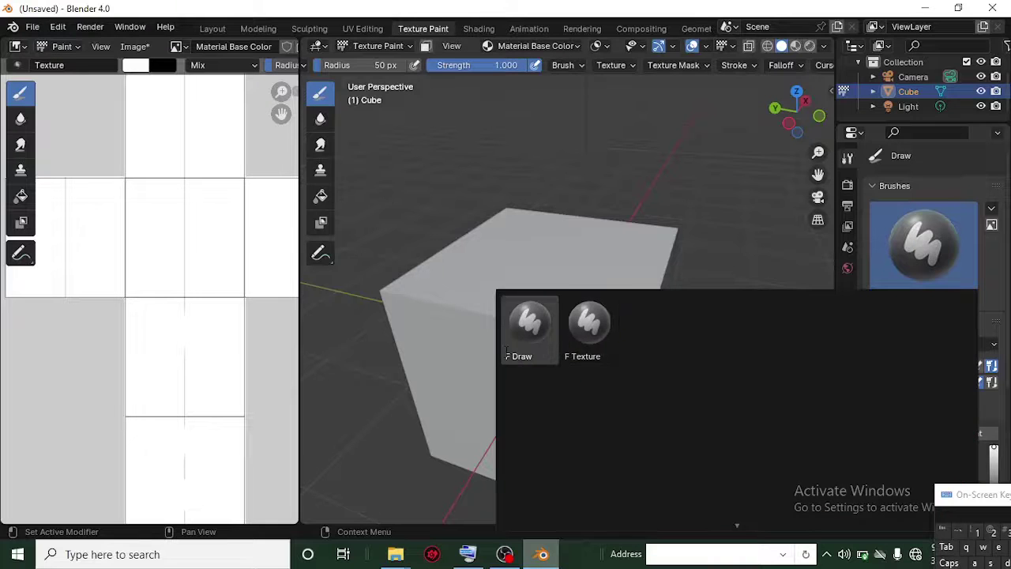
left_click(506, 353)
Step: Create a new color palette for the Draw brush and add a white and a magenta swatch to it
scroll(968, 332, "down", 3)
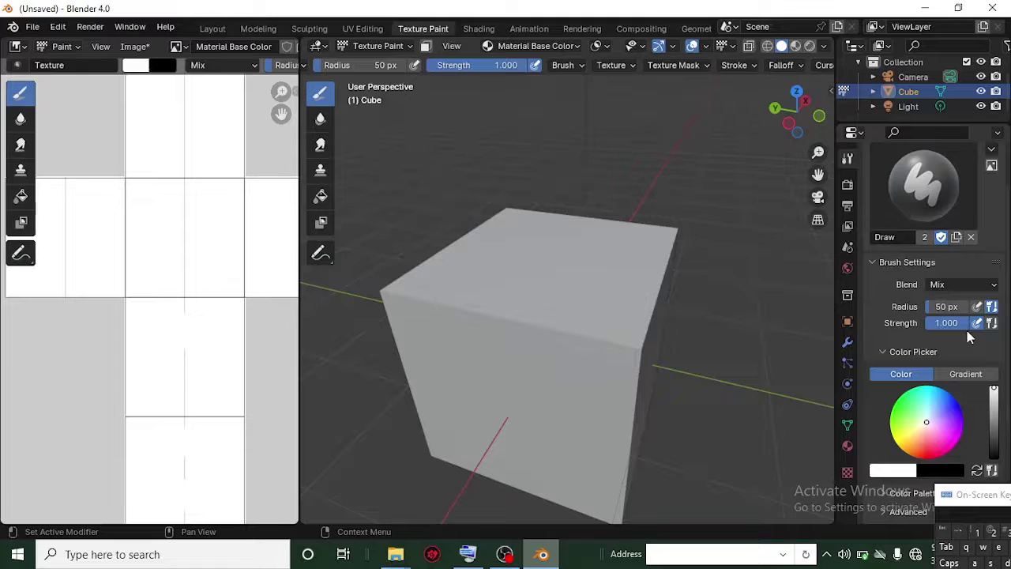
scroll(967, 331, "down", 3)
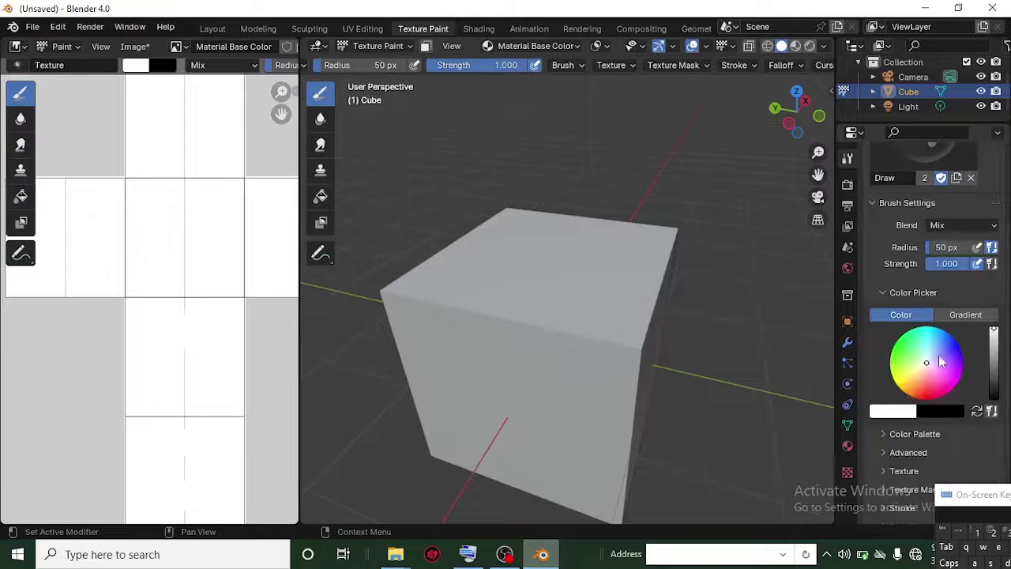
scroll(938, 428, "down", 4)
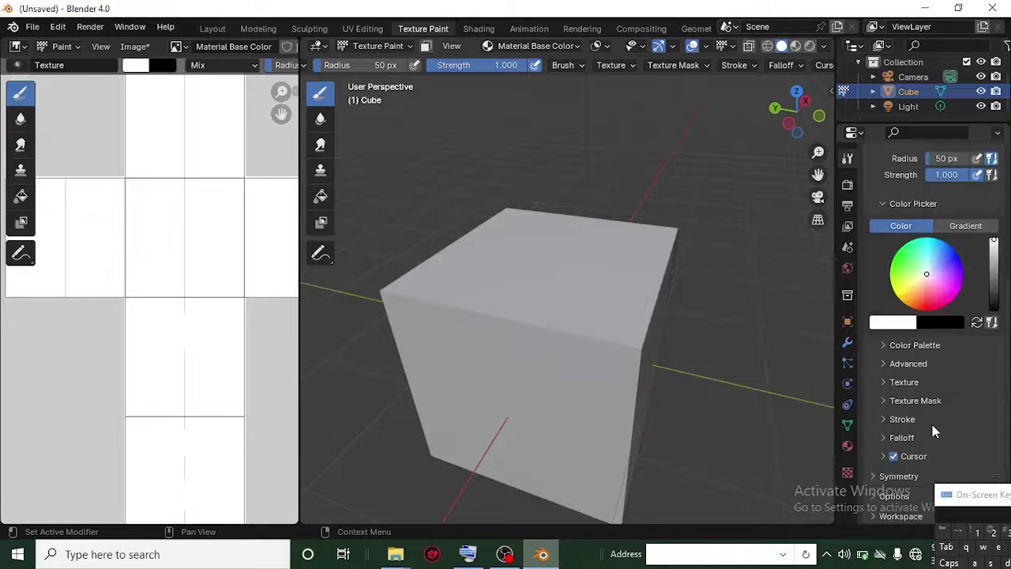
left_click(885, 348)
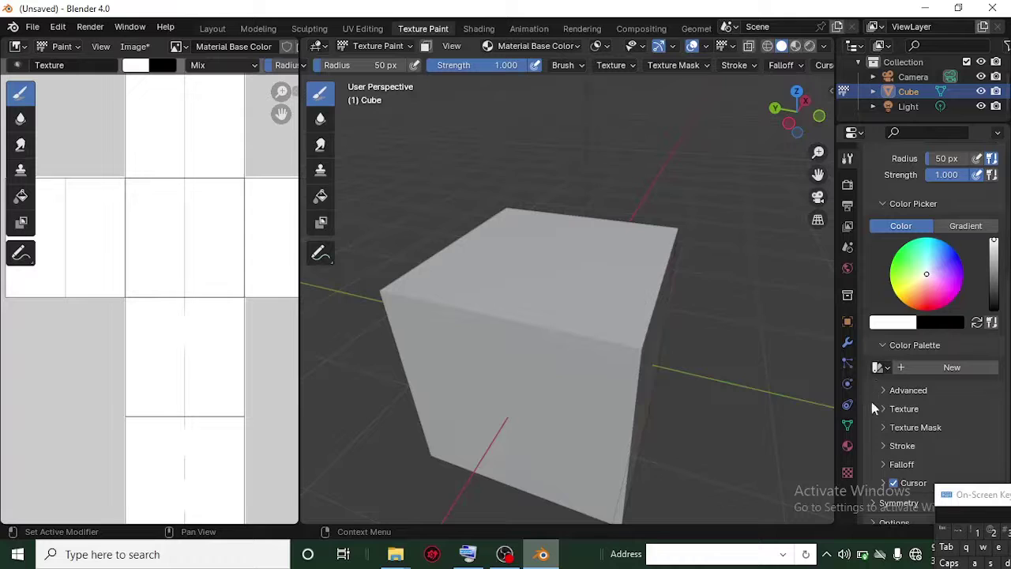
left_click(901, 369)
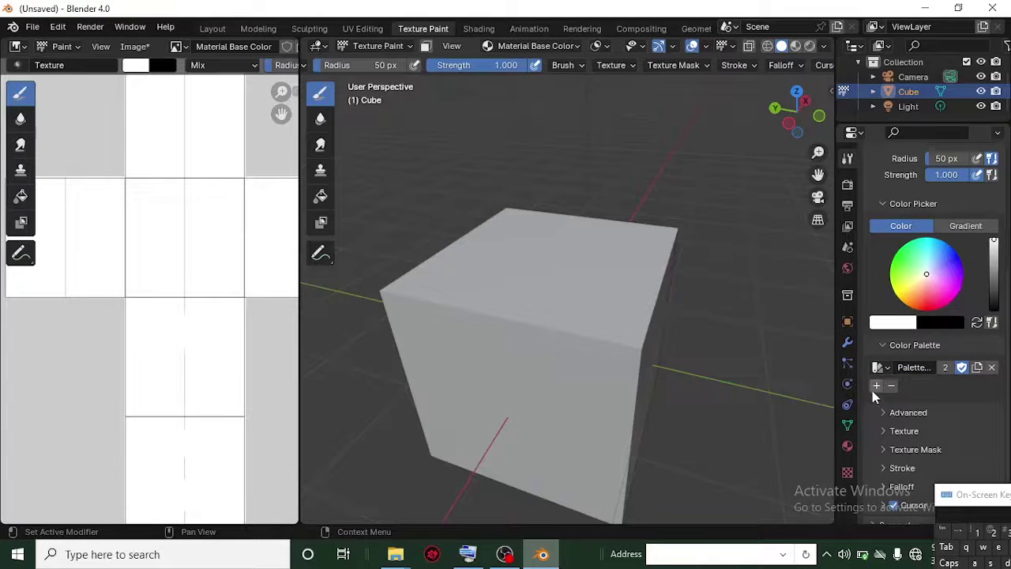
left_click(876, 386)
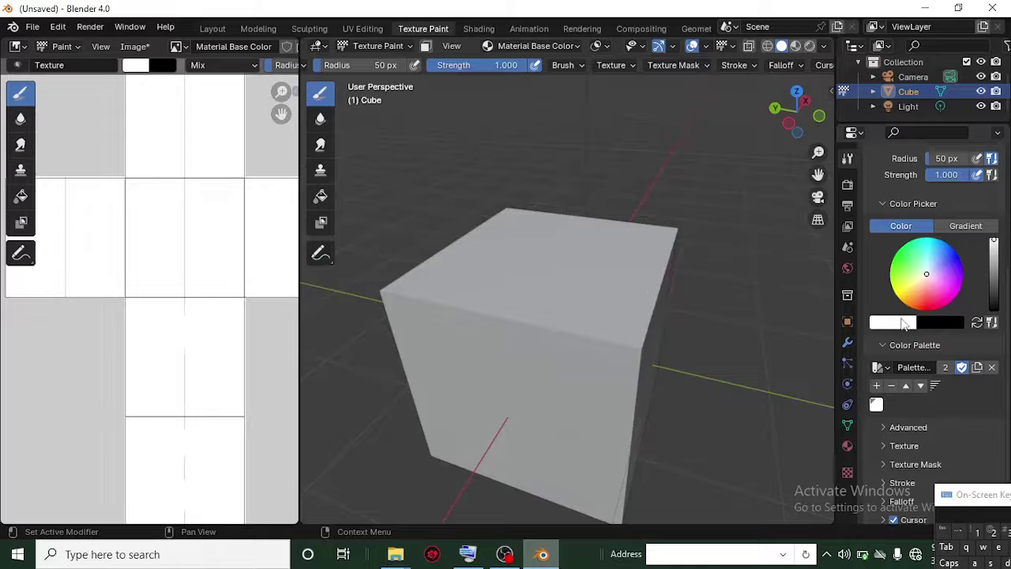
left_click_drag(926, 271, 956, 286)
left_click(876, 384)
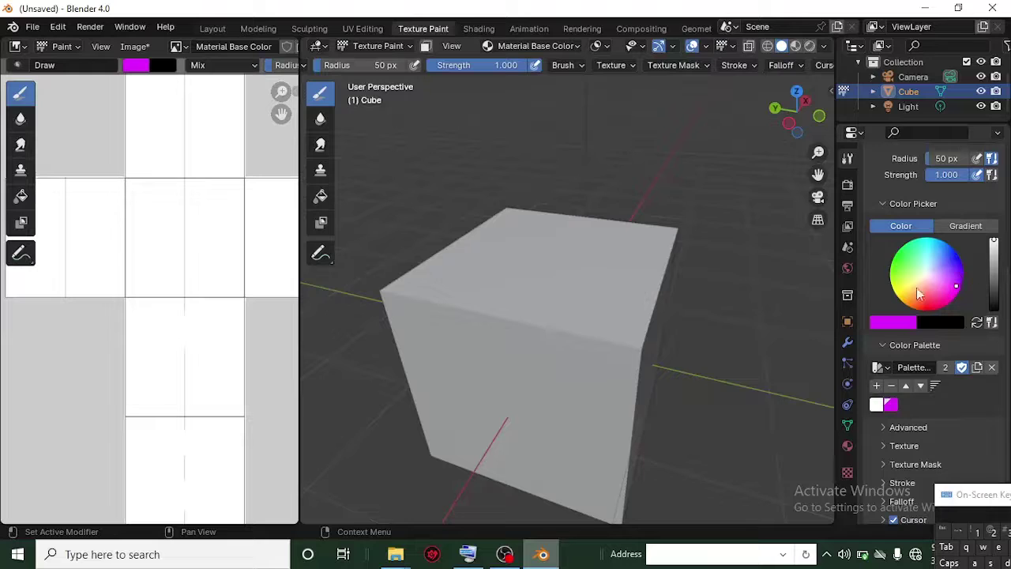
Step: Save the painted texture, including as a PNG named Material Base Color.png in the Documents folder
left_click(577, 46)
left_click(534, 158)
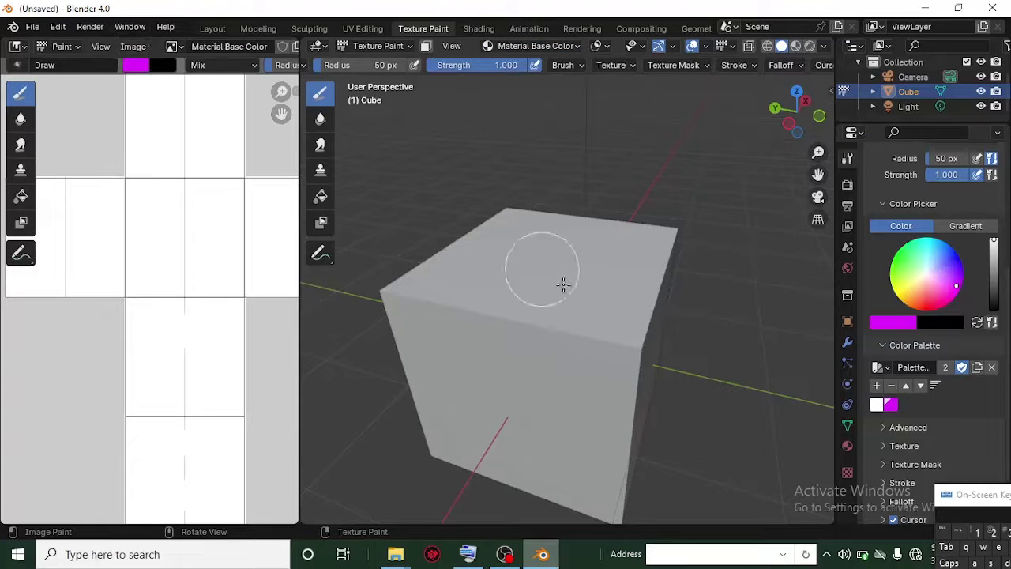
left_click(133, 47)
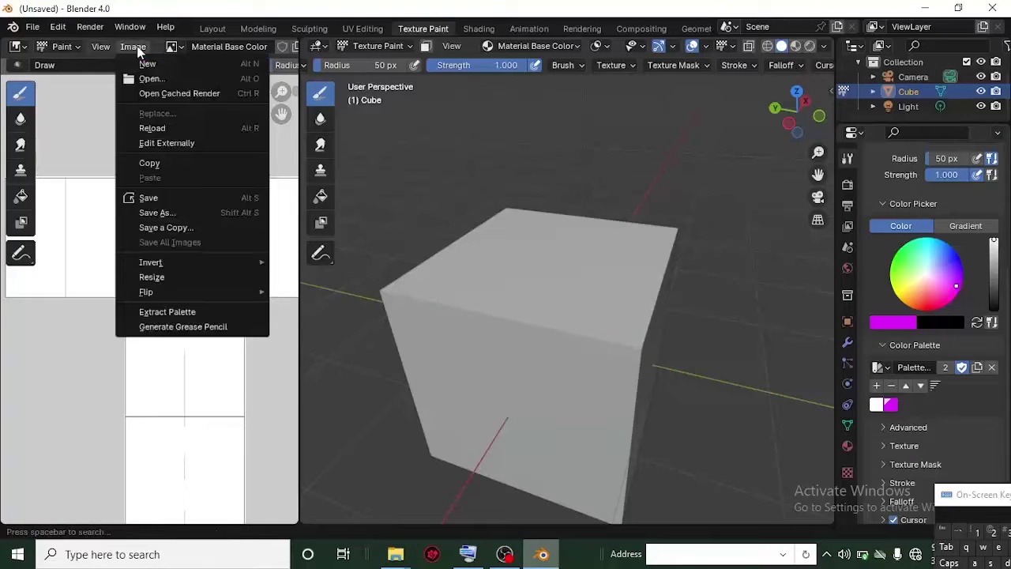
left_click(173, 210)
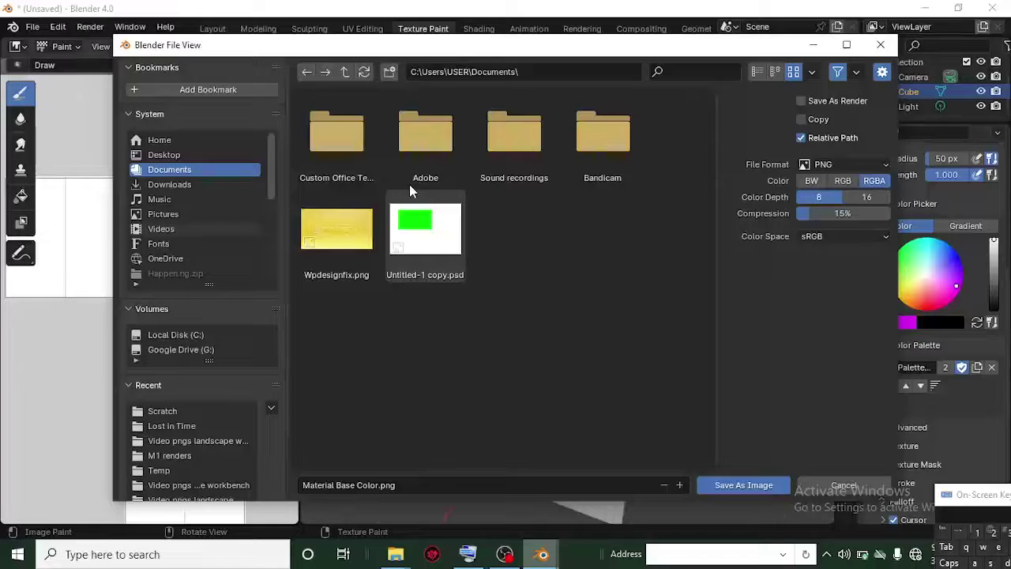
left_click(754, 485)
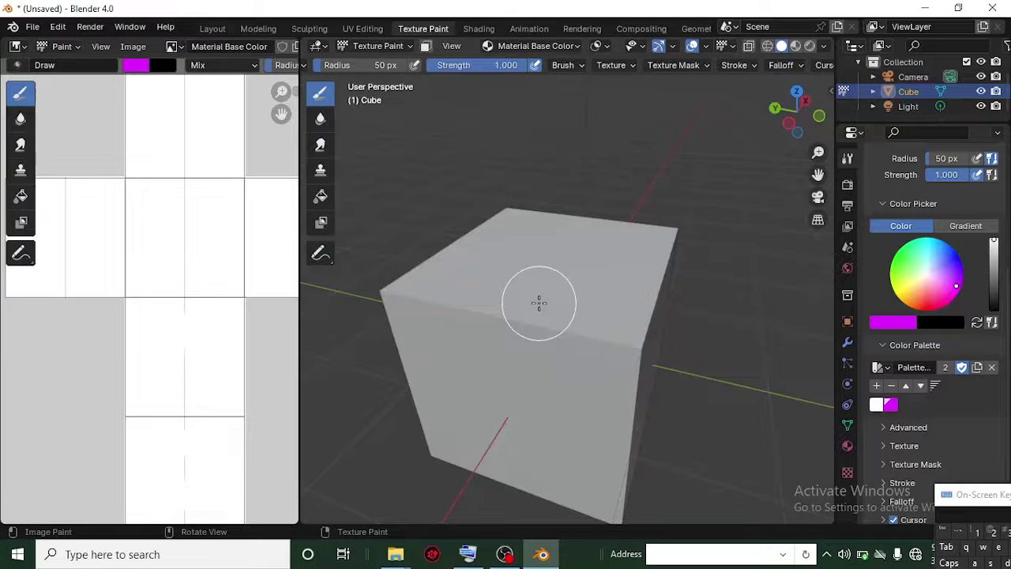
left_click(534, 46)
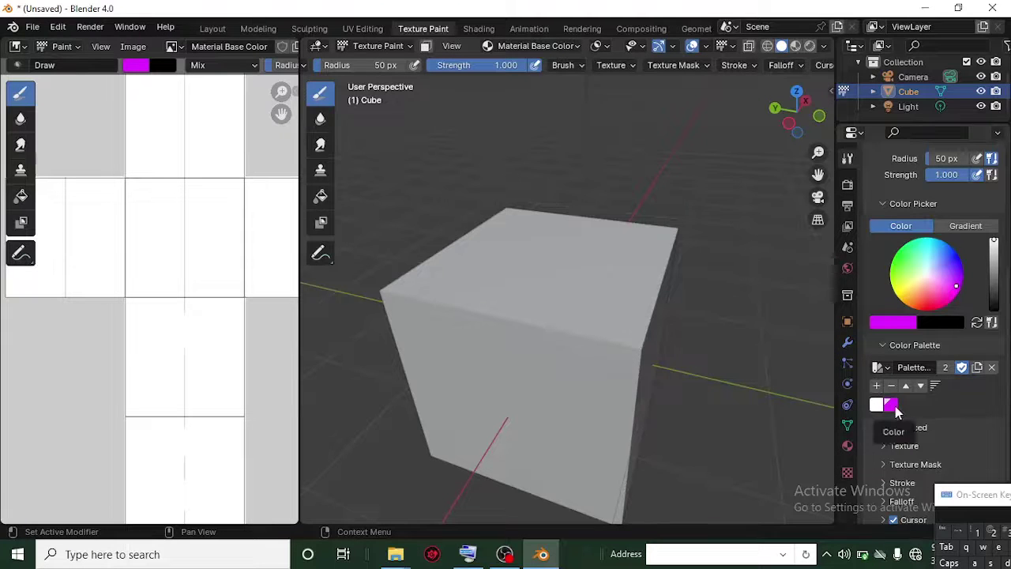
Step: Paint a near-vertical magenta stroke down one side face of the cube with the Draw brush
middle_click_drag(614, 394, 541, 355)
middle_click_drag(614, 348, 585, 214)
left_click_drag(584, 214, 549, 448)
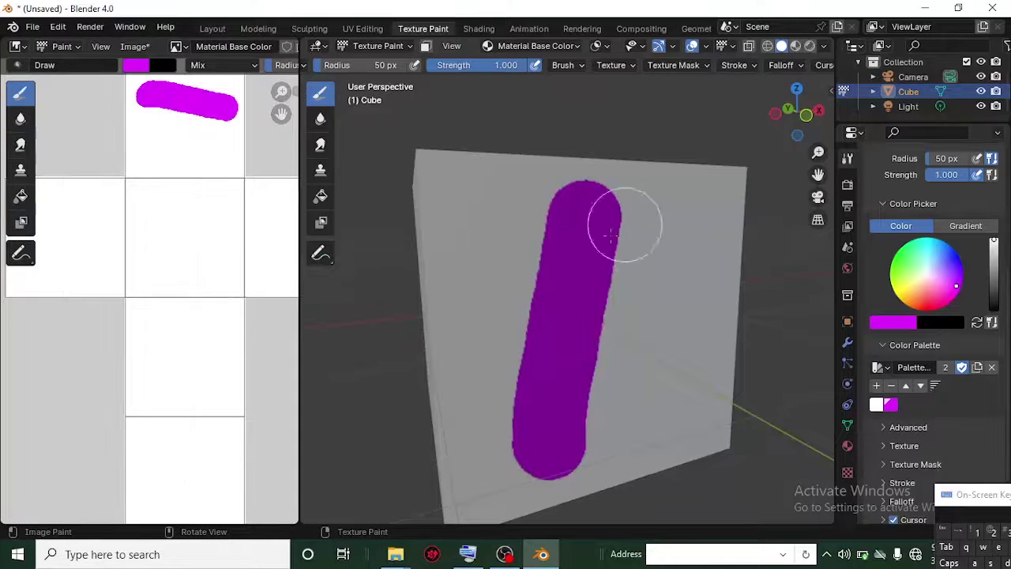
scroll(639, 350, "down", 4)
mouse_move(517, 350)
middle_mouse_down()
mouse_move(598, 366)
mouse_move(779, 338)
middle_mouse_up()
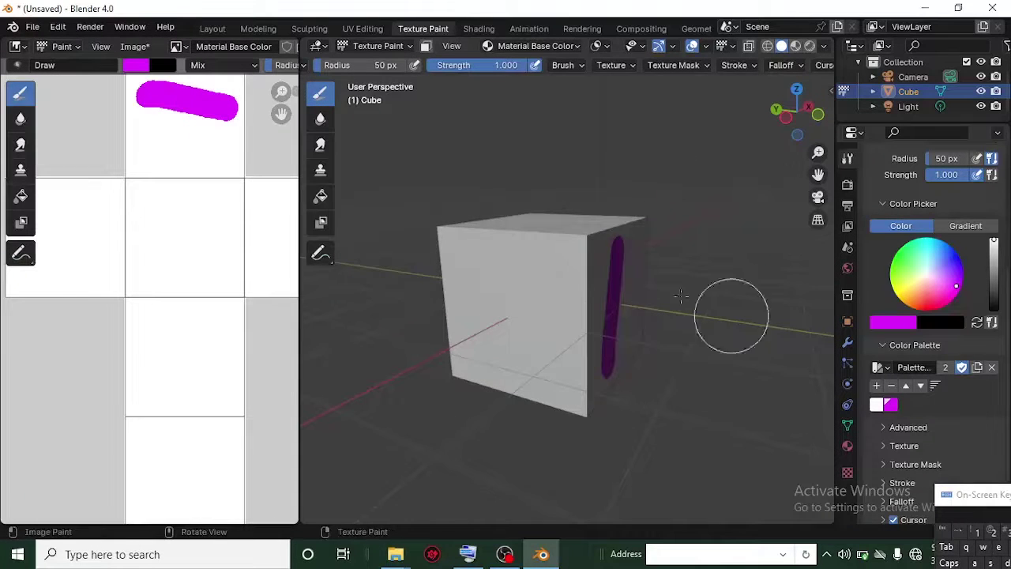
Step: Paint a second straight magenta stroke across the cube's top face
mouse_move(537, 244)
middle_mouse_down()
mouse_move(560, 244)
mouse_move(555, 316)
middle_mouse_up()
scroll(545, 154, "up", 3)
mouse_move(546, 154)
left_mouse_down()
mouse_move(512, 354)
mouse_move(540, 369)
left_mouse_up()
scroll(627, 379, "down", 3)
mouse_move(626, 379)
middle_mouse_down()
mouse_move(648, 255)
mouse_move(624, 320)
mouse_move(653, 300)
middle_mouse_up()
scroll(653, 301, "up", 2)
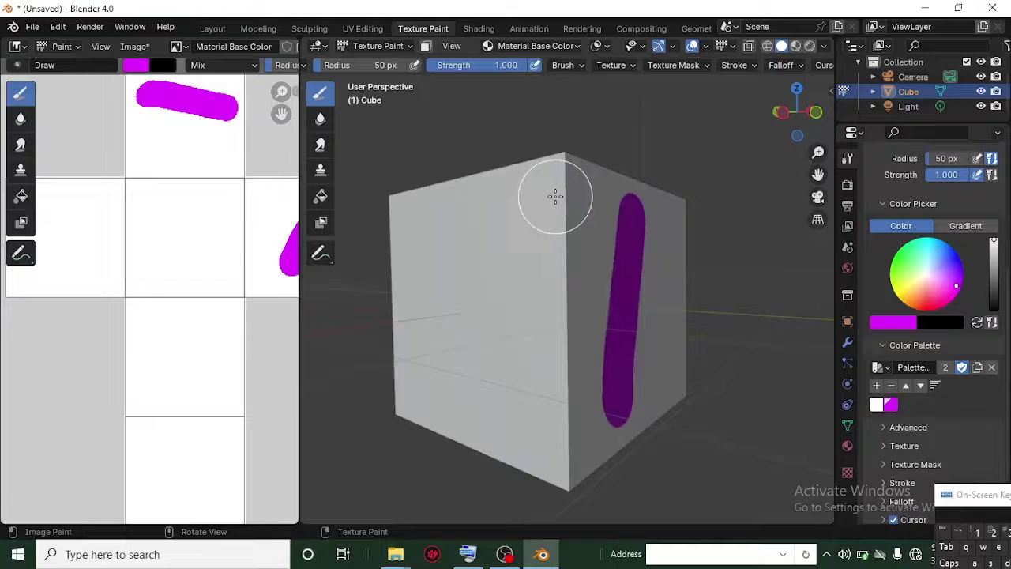
Step: Set the Draw brush's stroke method to Line
middle_click_drag(765, 71, 586, 59)
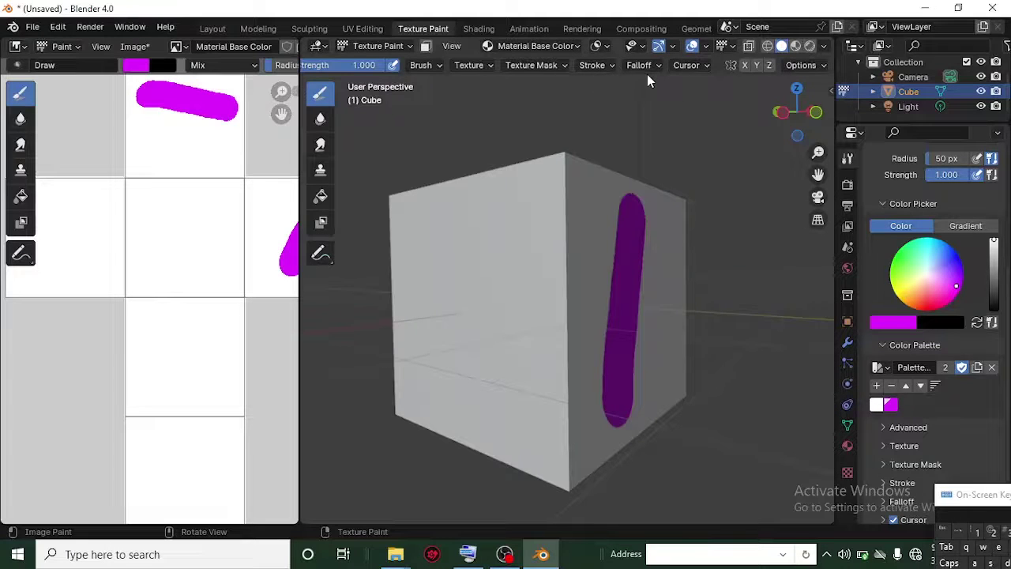
scroll(924, 474, "down", 2)
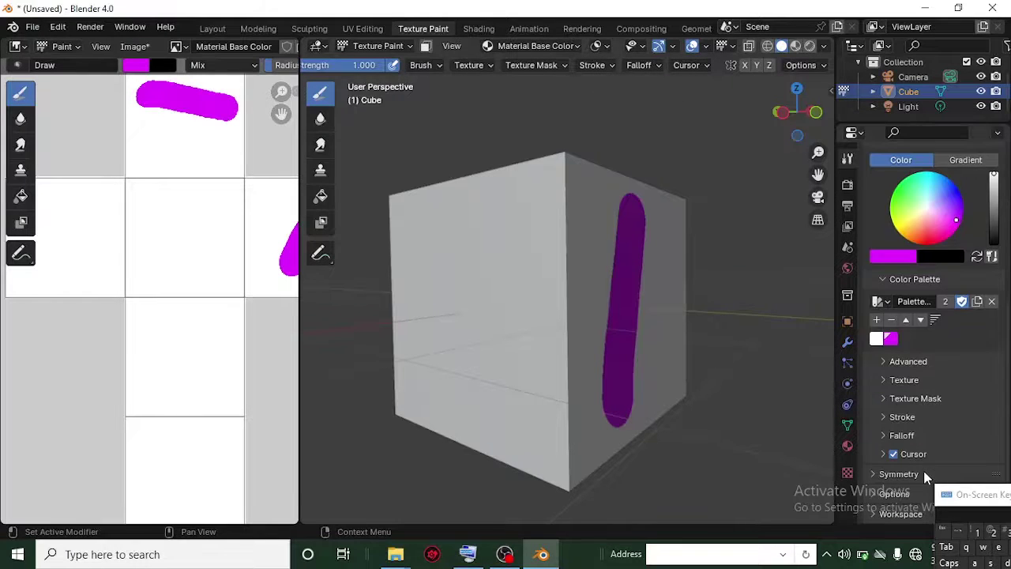
left_click(596, 67)
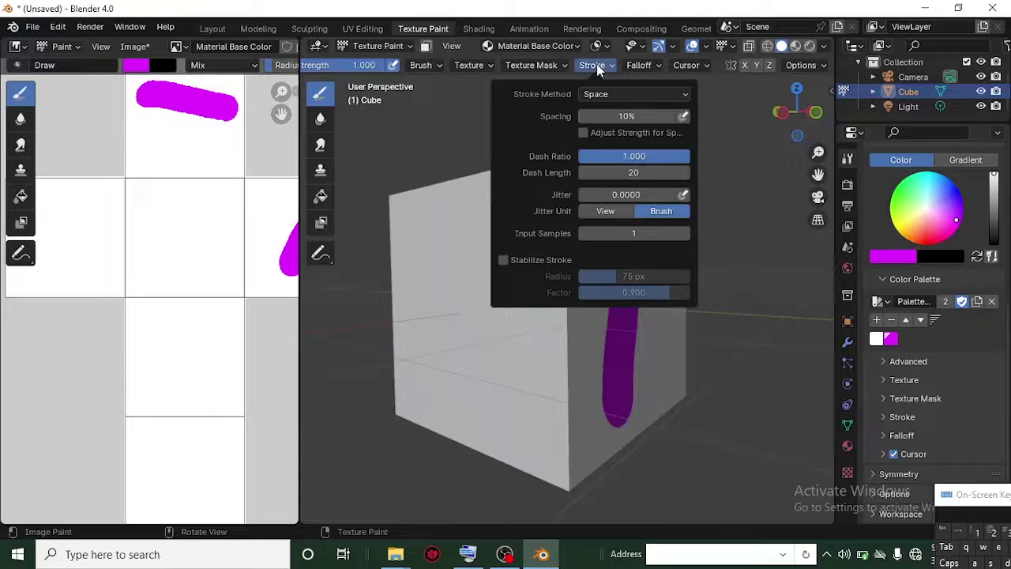
left_click(604, 95)
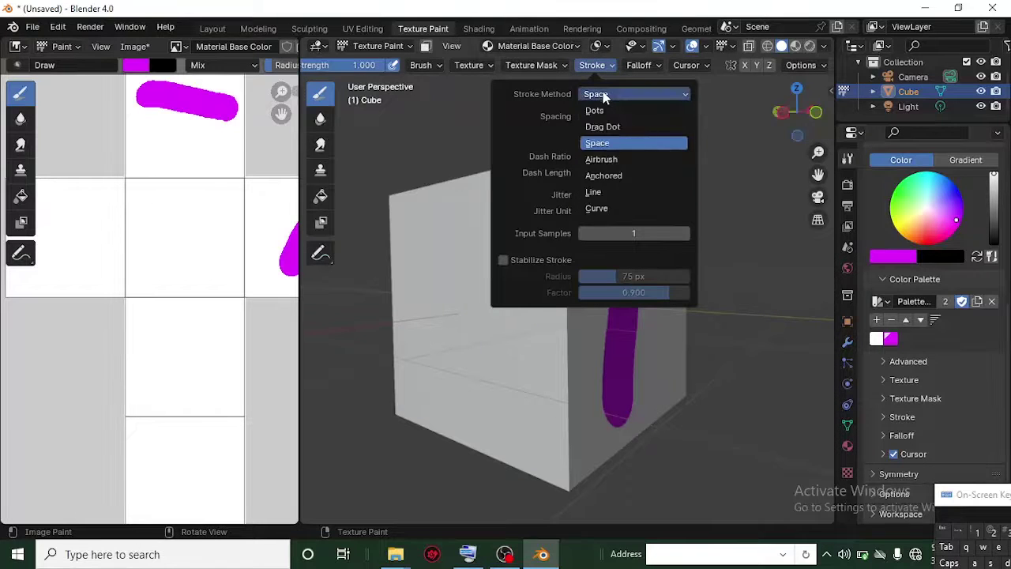
left_click(611, 192)
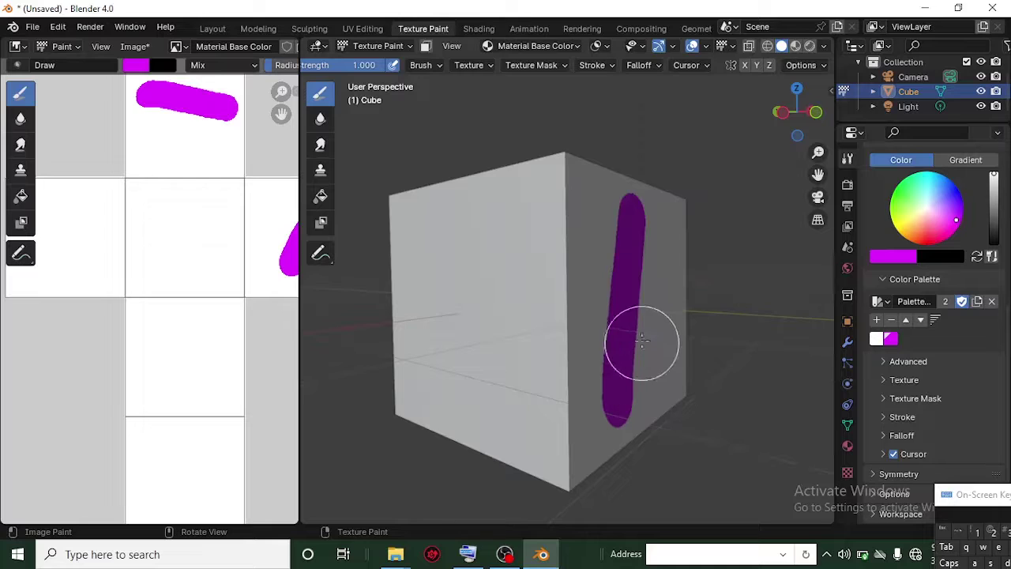
Step: Paint a straight magenta line down the cube's vertical corner edge and another down the adjacent side face
scroll(616, 338, "up", 2, "shift")
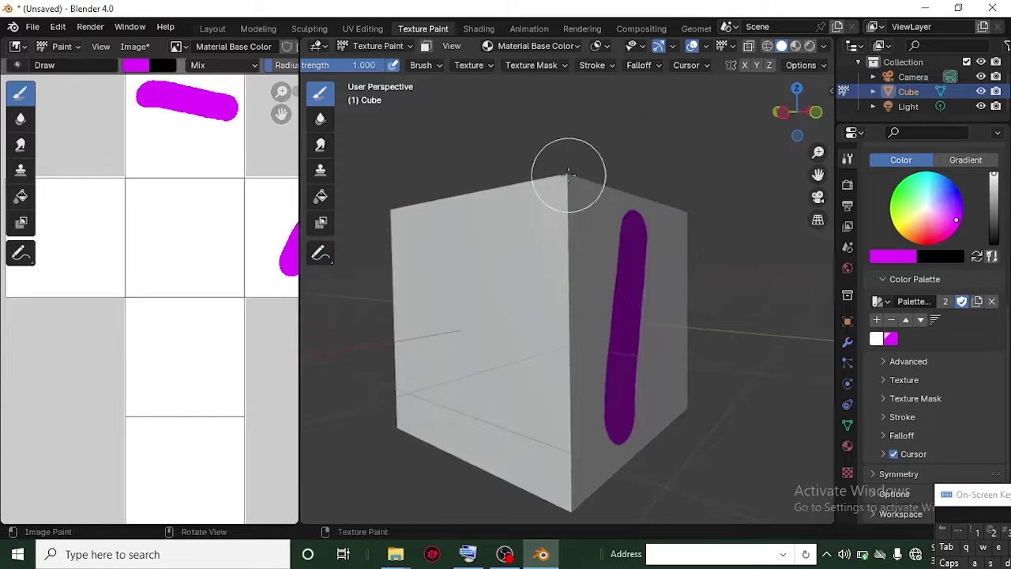
left_click_drag(569, 175, 571, 511)
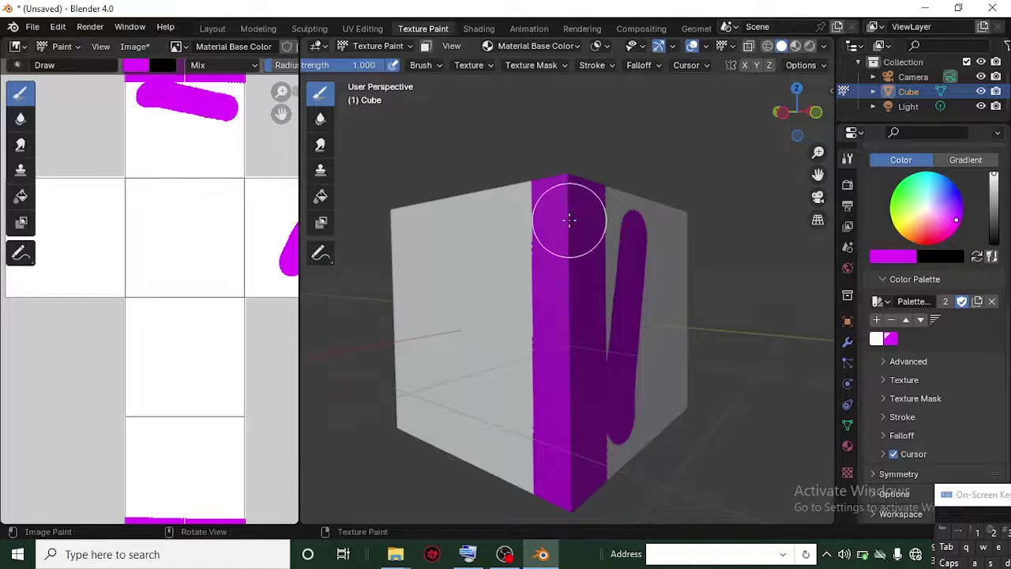
middle_click_drag(707, 341, 616, 335)
left_click_drag(637, 225, 634, 415)
mouse_move(662, 217)
middle_mouse_down()
mouse_move(655, 305)
mouse_move(619, 261)
mouse_move(609, 229)
middle_mouse_up()
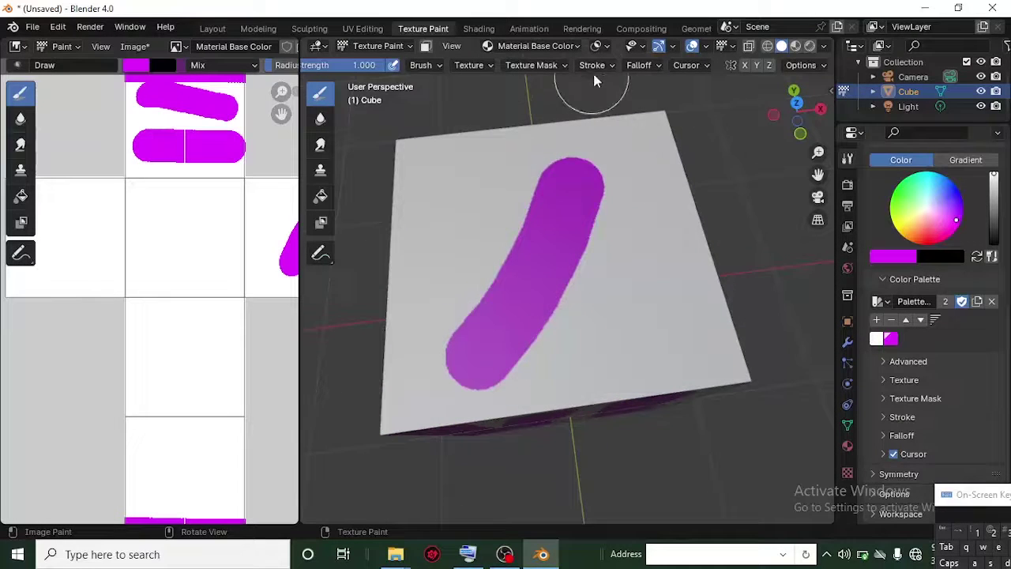
Step: Set the Draw brush's stroke method to Anchored and stamp a large magenta dab on the cube's top face
left_click(595, 67)
left_click(600, 94)
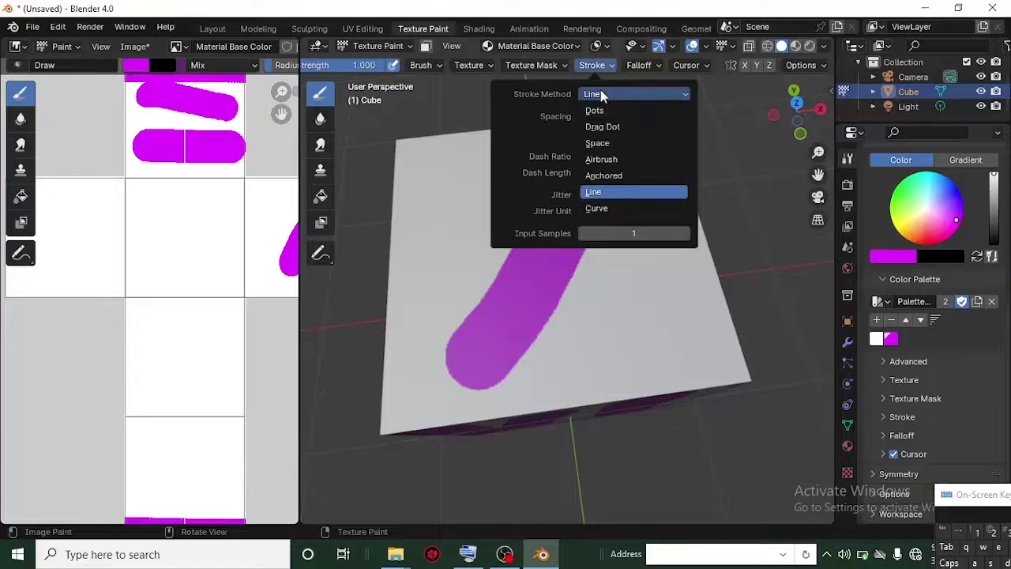
left_click(609, 174)
mouse_move(614, 306)
middle_mouse_down()
mouse_move(614, 339)
mouse_move(598, 300)
mouse_move(608, 316)
mouse_move(614, 304)
middle_mouse_up()
left_click_drag(629, 306, 720, 376)
scroll(636, 324, "down", 4)
mouse_move(632, 330)
middle_mouse_down()
mouse_move(592, 243)
mouse_move(537, 309)
middle_mouse_up()
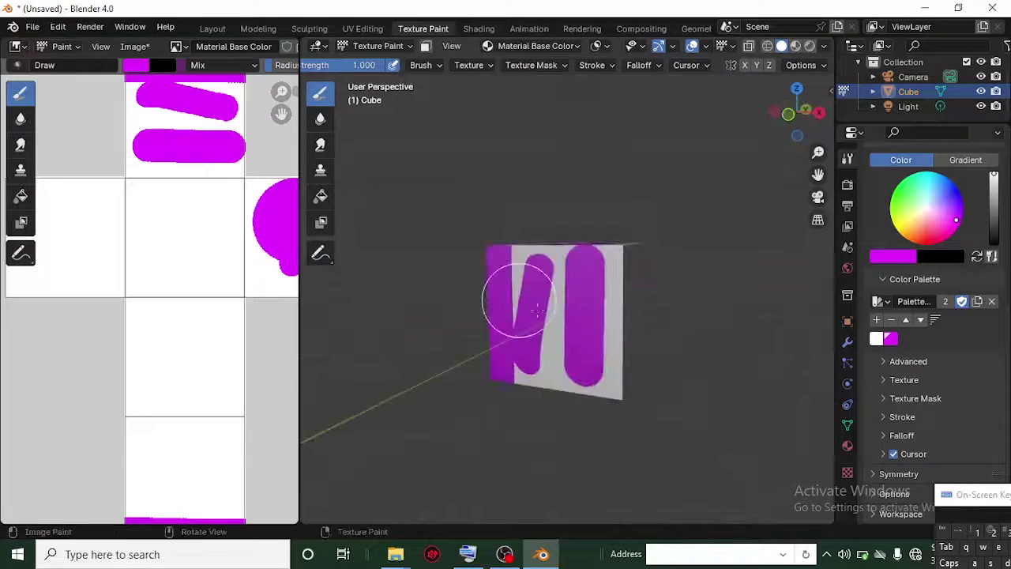
Step: Fill the whole cube with the palette's white using the Fill tool to cover the magenta strokes
left_click(876, 338)
left_click(320, 197)
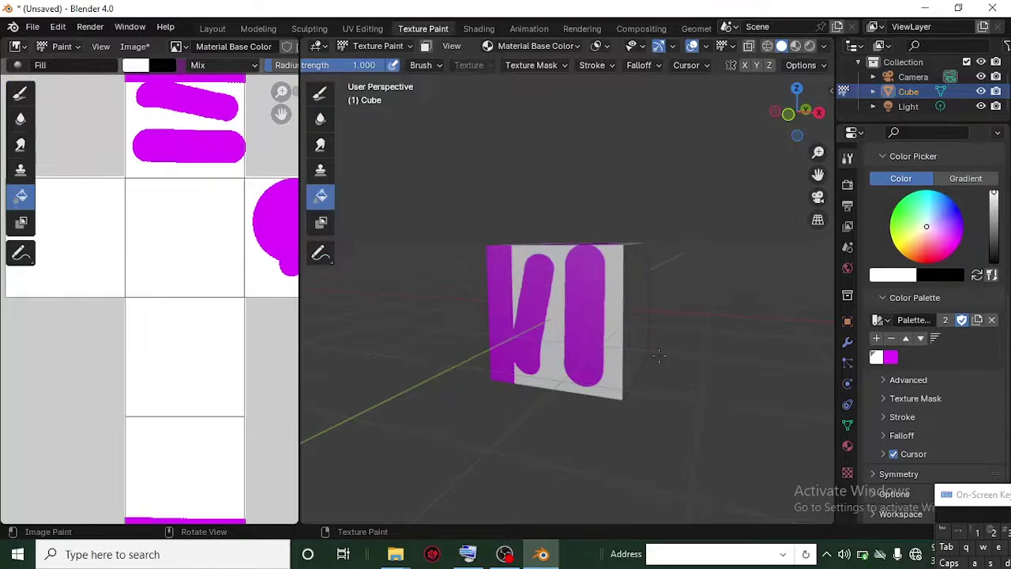
left_click(588, 308)
mouse_move(588, 308)
middle_mouse_down()
mouse_move(632, 361)
mouse_move(600, 339)
mouse_move(578, 297)
middle_mouse_up()
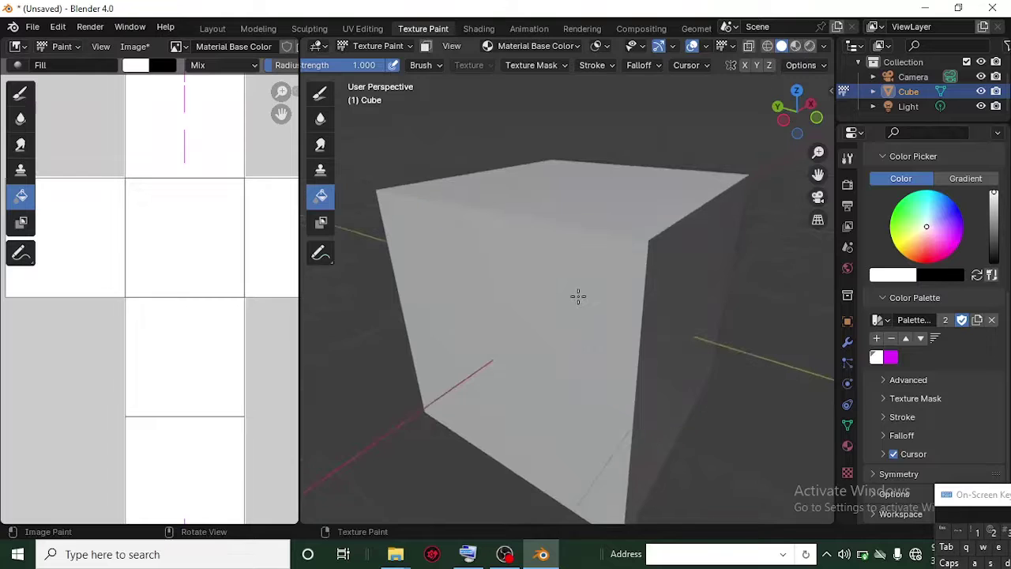
Step: Switch back to the Draw tool and choose the custom brush named Texture
scroll(964, 303, "up", 8)
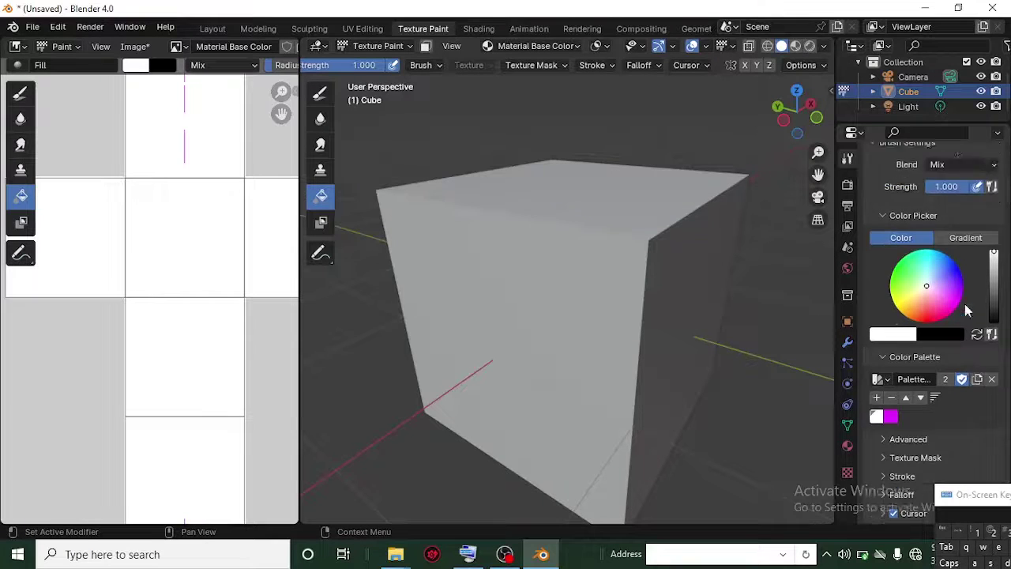
left_click(320, 93)
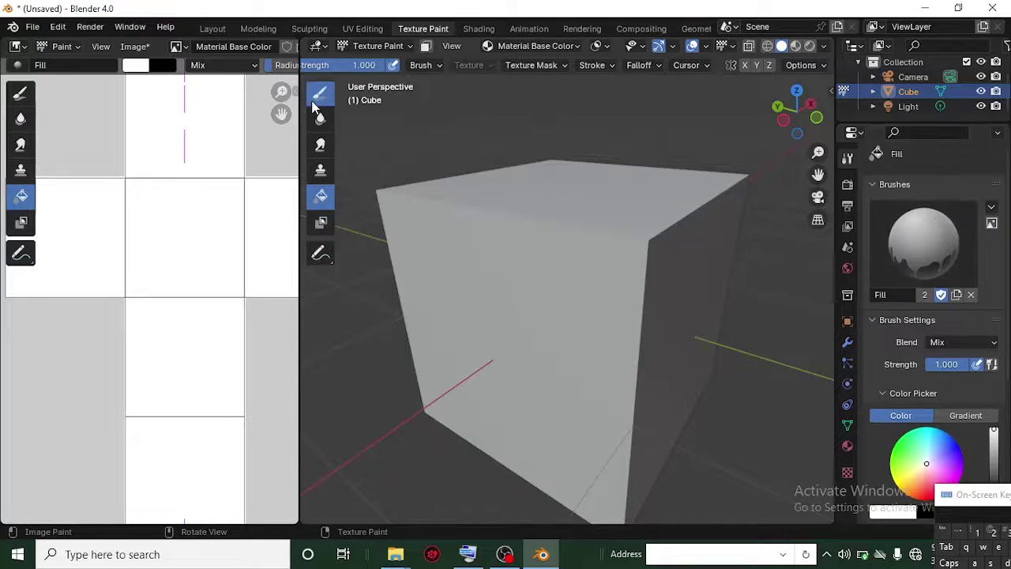
left_click(924, 245)
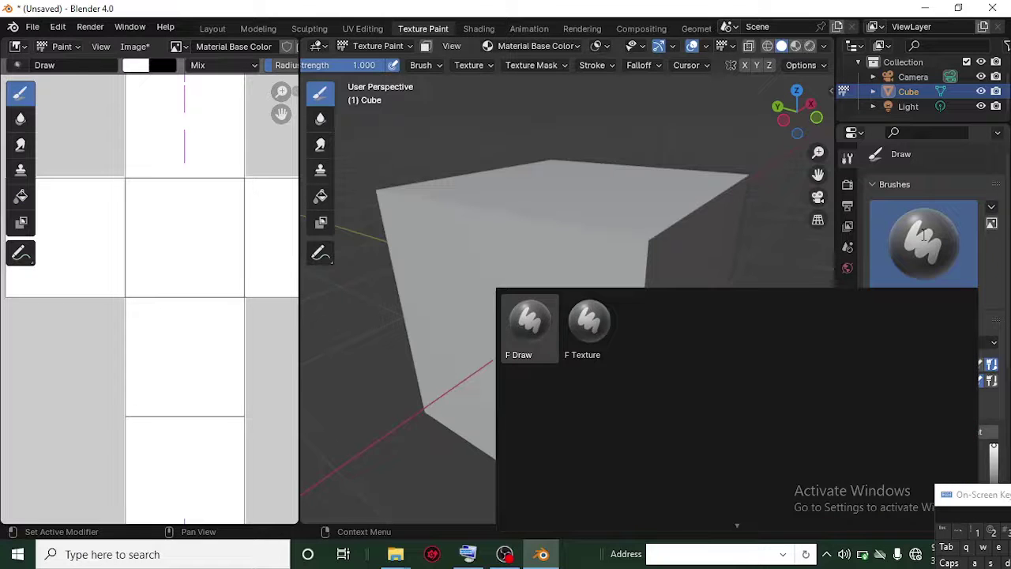
left_click(589, 324)
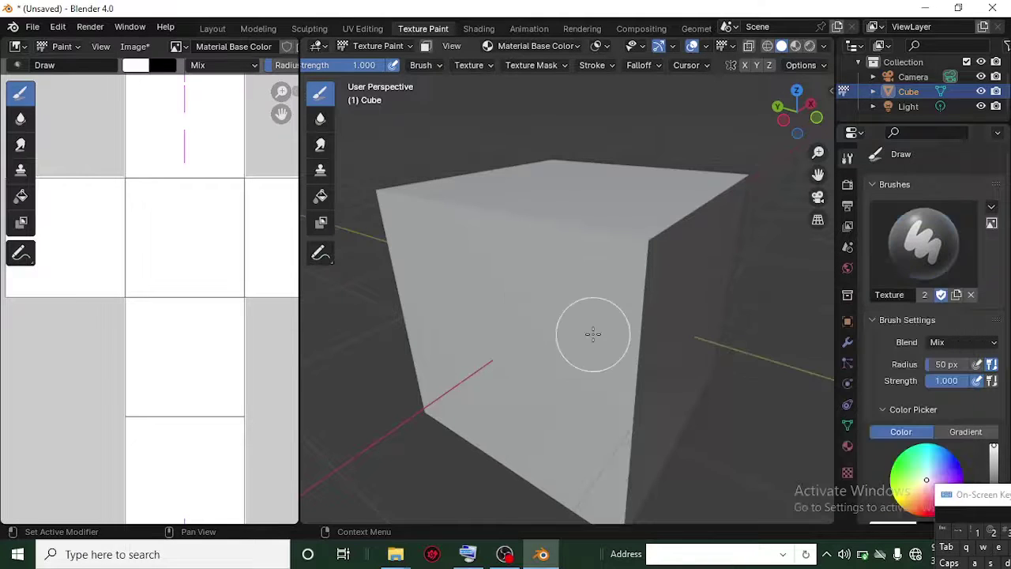
Step: Create a new Image or Movie texture for the Texture brush
scroll(962, 427, "down", 8)
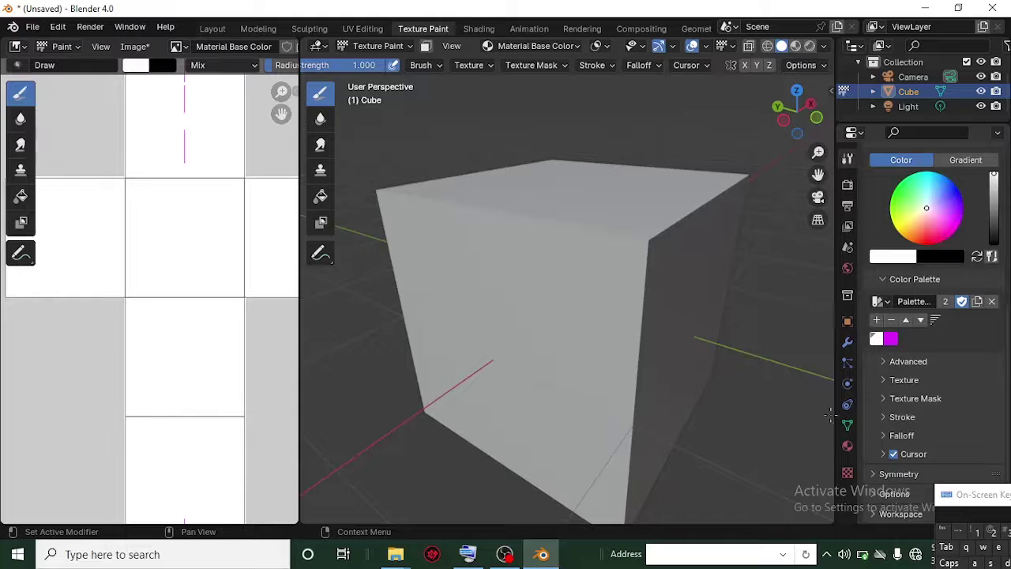
left_click(848, 474)
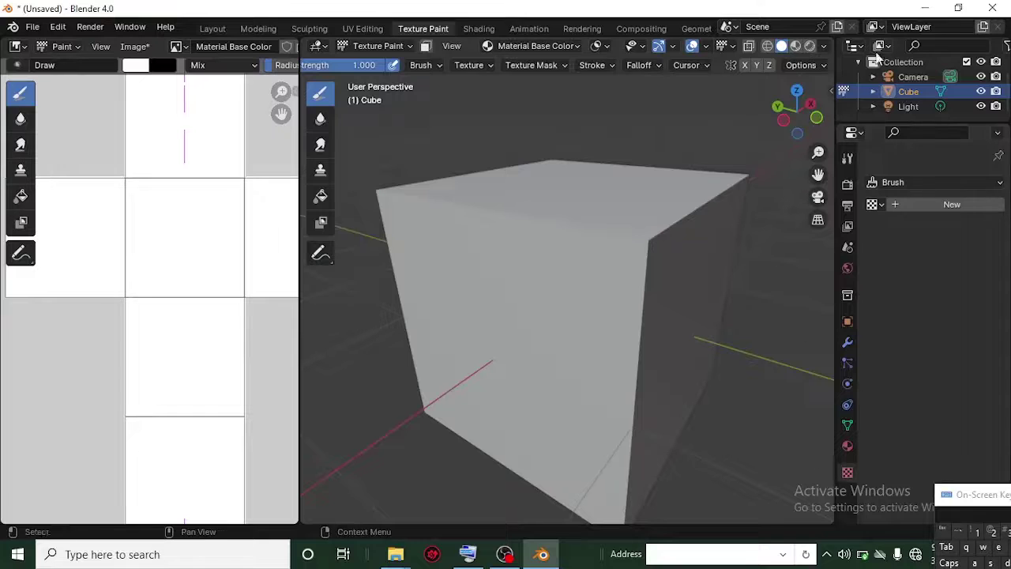
left_click(897, 203)
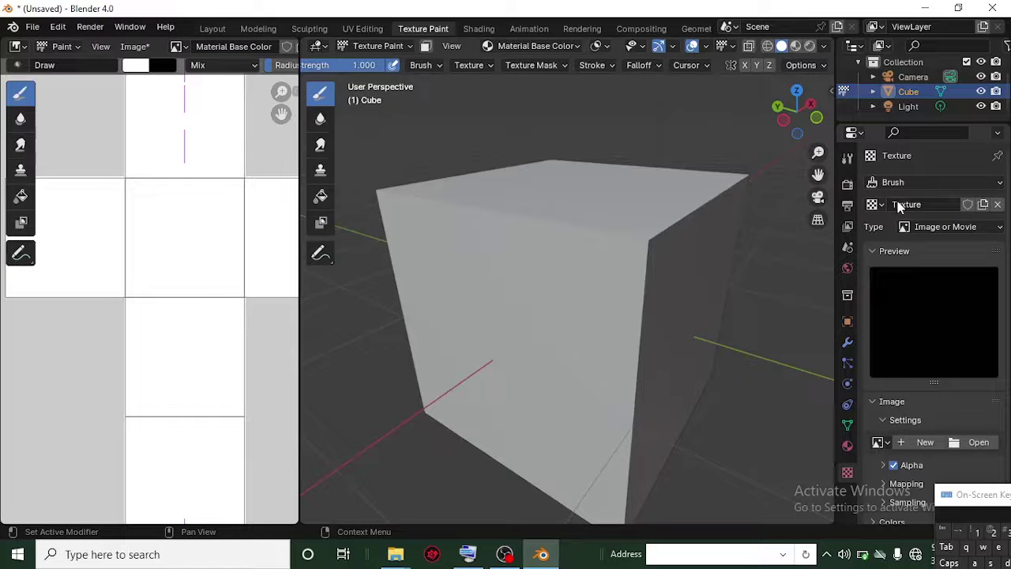
Step: Load Rust Brushes download.png from the Lost in Time\Textures\Scratch folder as the brush texture's image
scroll(894, 330, "down", 1)
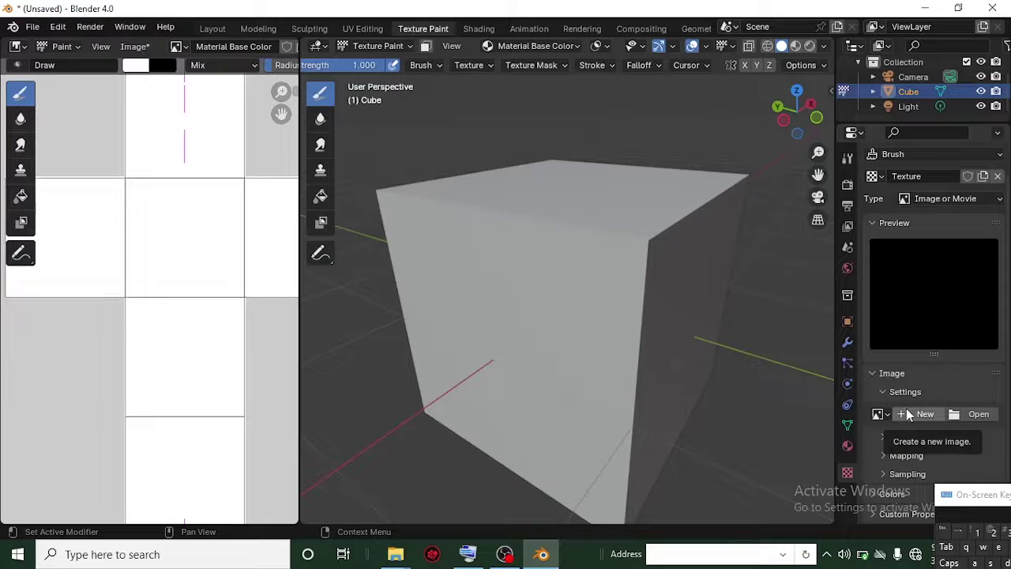
left_click(972, 417)
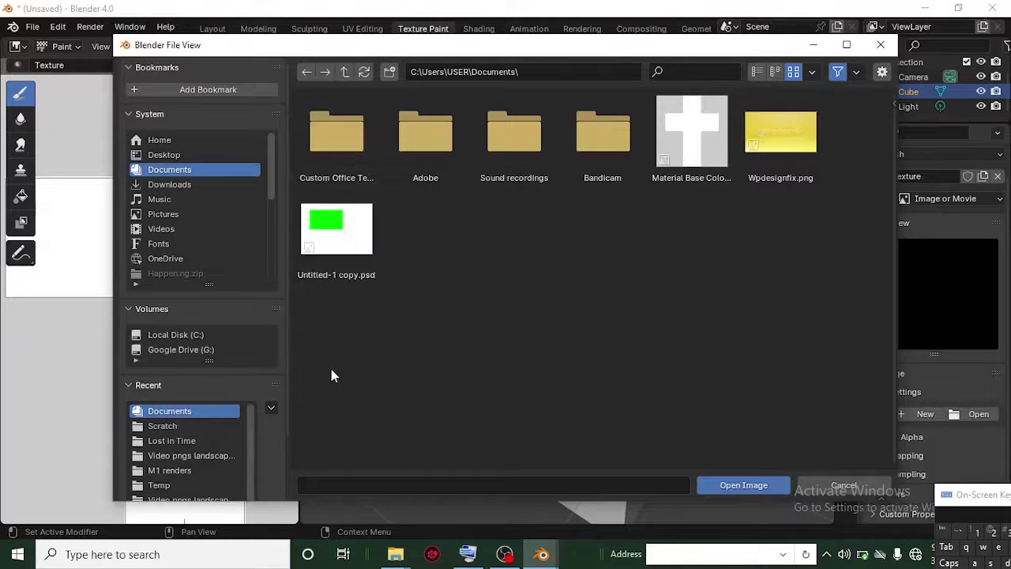
left_click(175, 455)
left_click(173, 439)
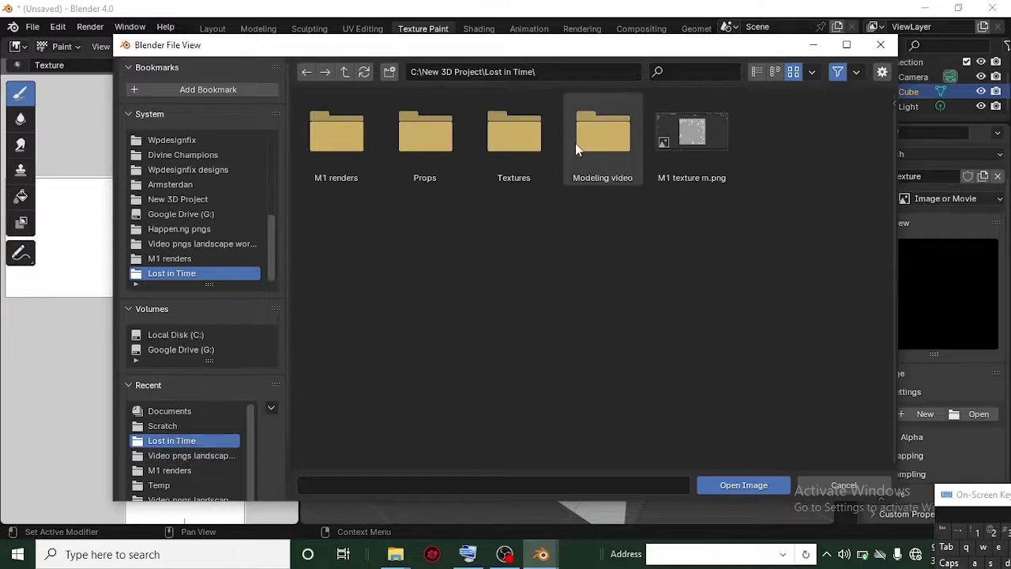
double_click(514, 151)
double_click(442, 150)
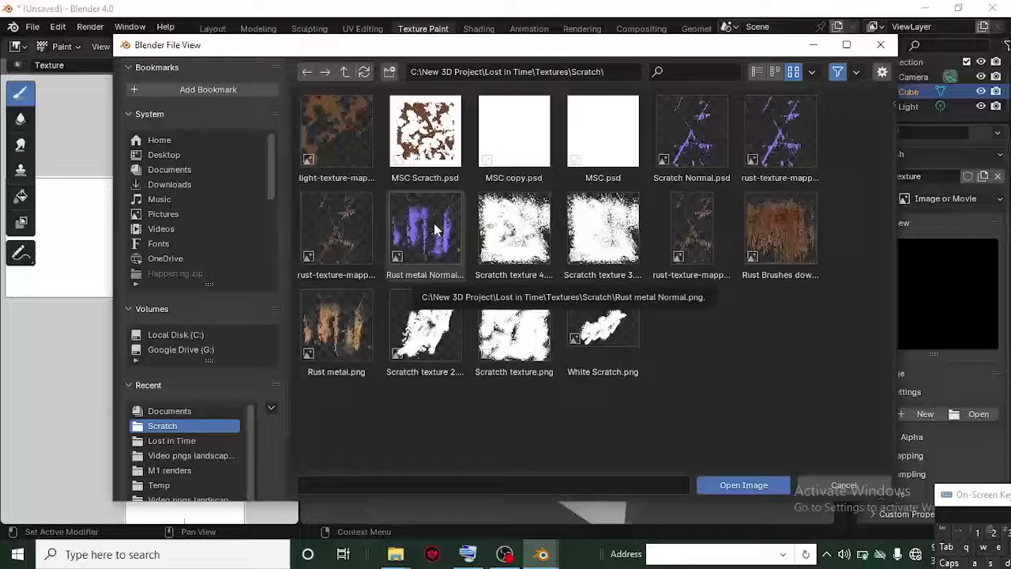
left_click(767, 221)
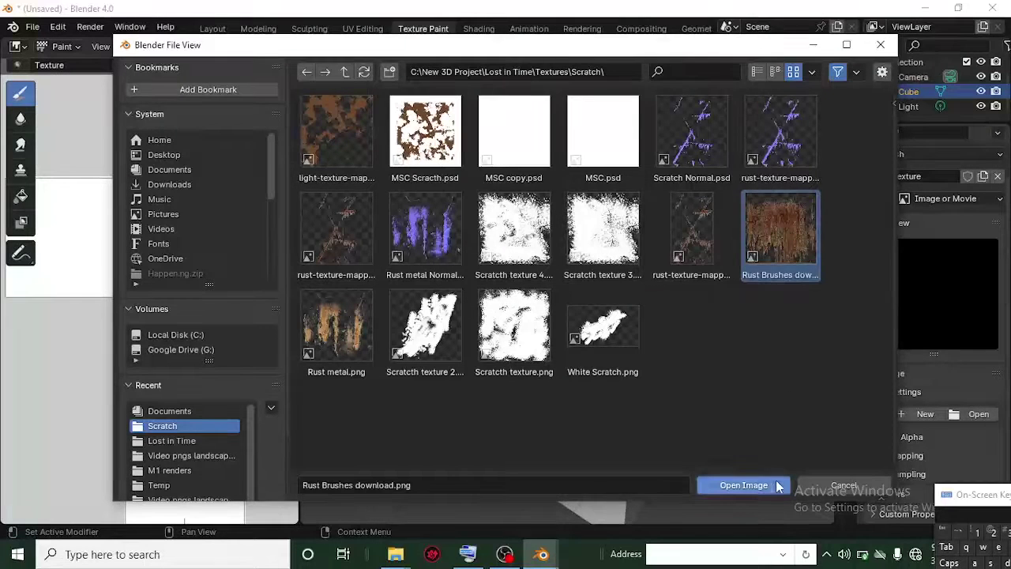
left_click(770, 484)
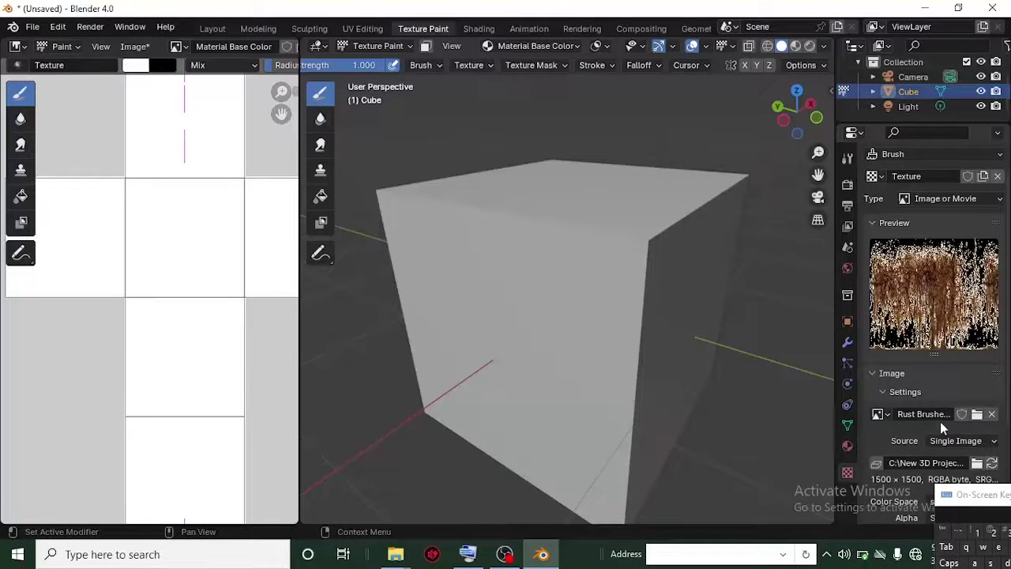
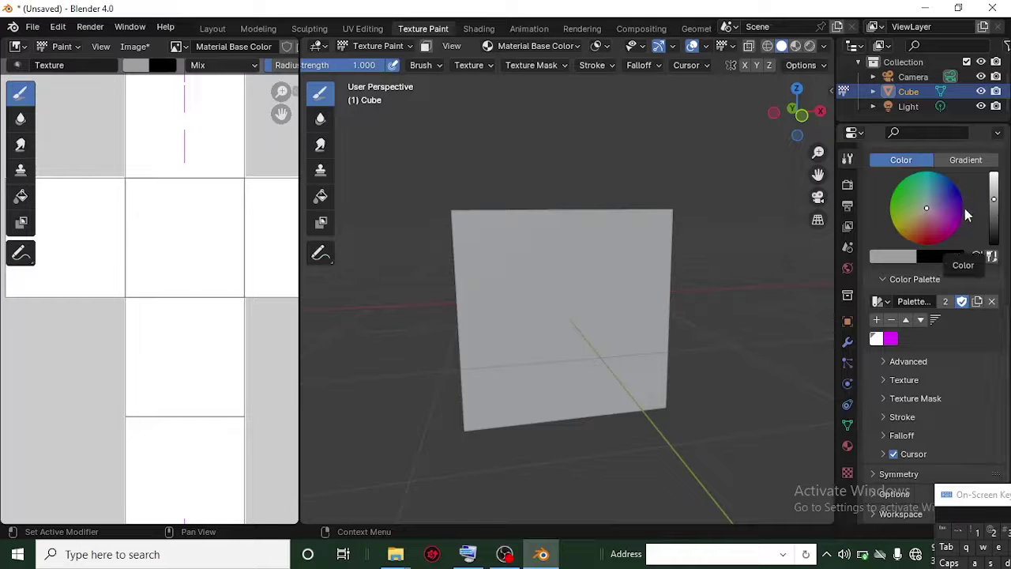
Step: Paint a rust-textured stroke with the palette's magenta down one side face of the cube and undo it
left_click(890, 338)
middle_click_drag(522, 319, 751, 351)
middle_click_drag(609, 293, 553, 263)
mouse_move(553, 263)
left_mouse_down()
mouse_move(537, 221)
mouse_move(545, 371)
mouse_move(592, 368)
left_mouse_up()
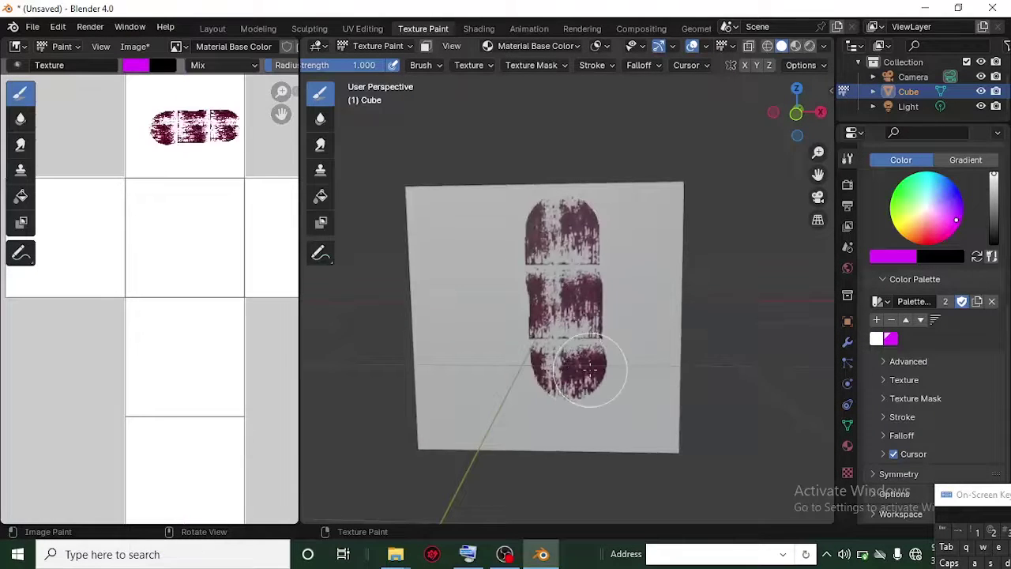
scroll(592, 368, "up", 3)
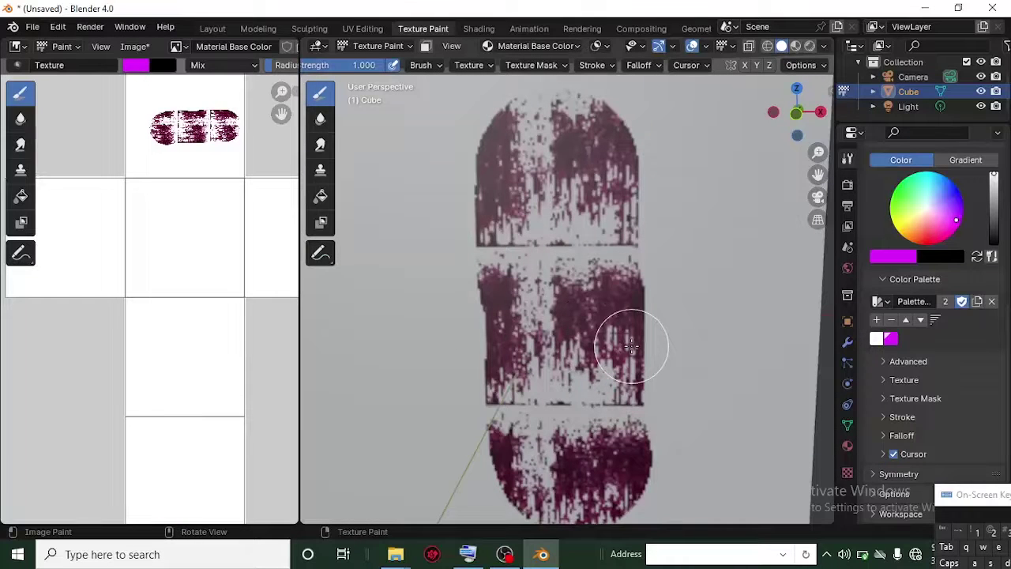
key("ctrl+z")
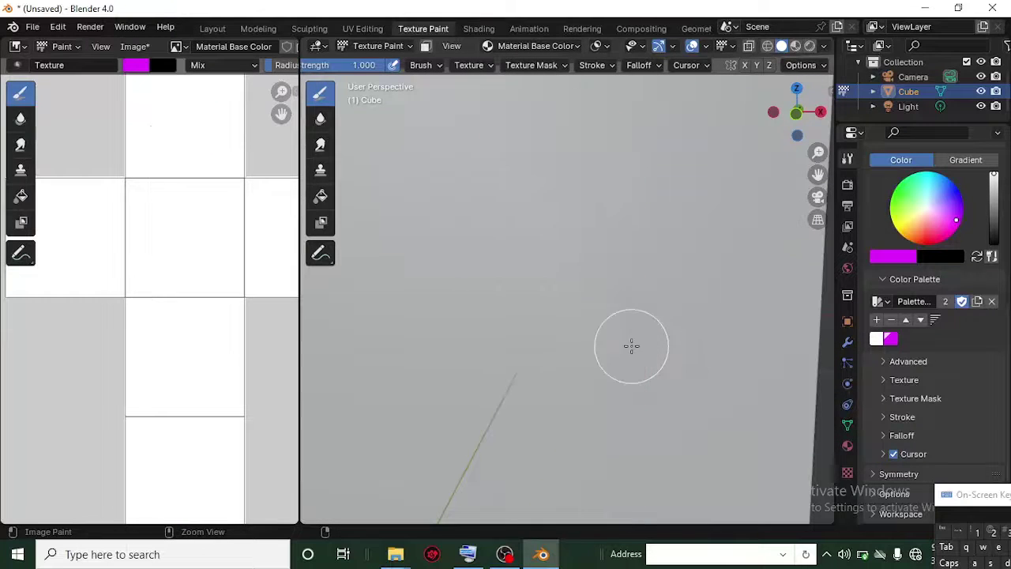
Step: Set the brush color to white and paint a rust-textured stroke down the middle of the cube's side face
left_click(876, 339)
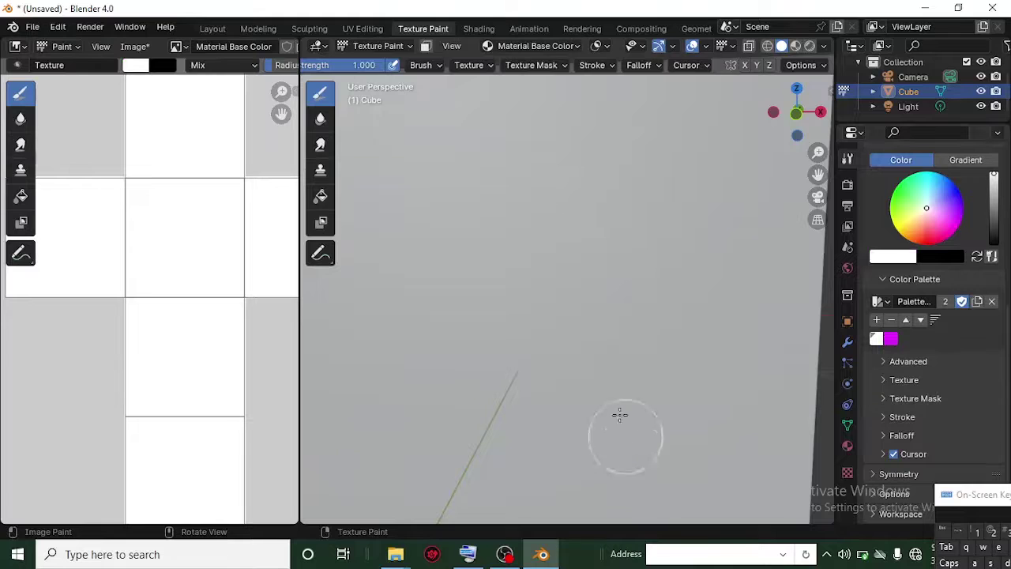
scroll(576, 239, "down", 5)
left_click_drag(562, 214, 539, 417)
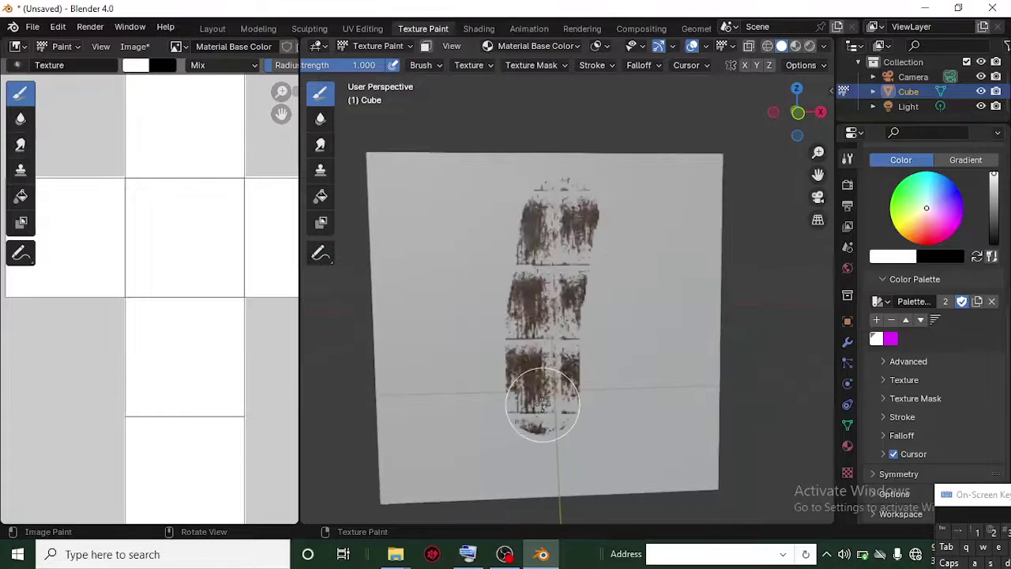
scroll(556, 261, "up", 2)
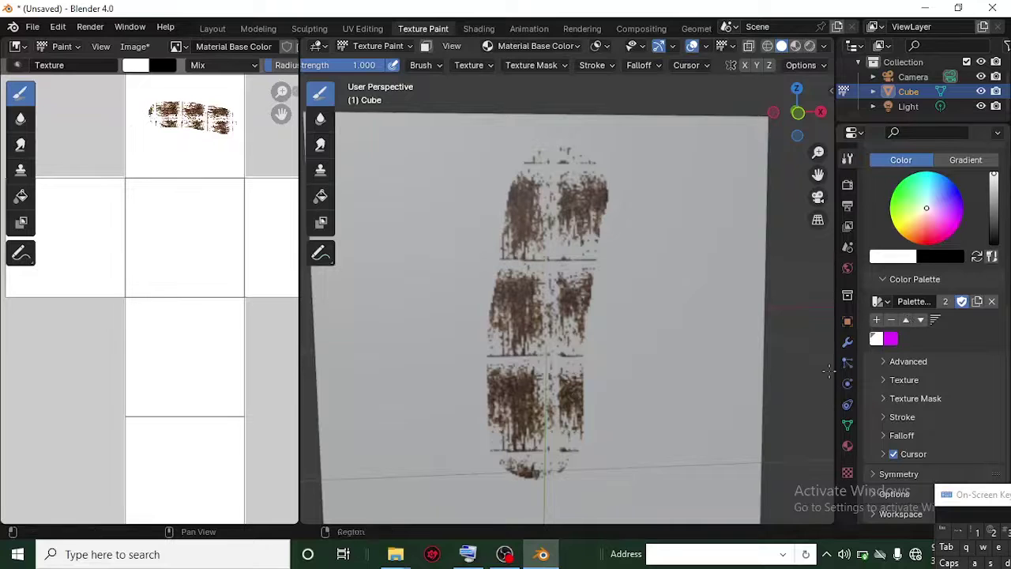
mouse_move(545, 164)
middle_mouse_down()
mouse_move(612, 341)
mouse_move(531, 353)
middle_mouse_up()
scroll(553, 205, "down", 5)
mouse_move(582, 335)
middle_mouse_down()
mouse_move(656, 300)
mouse_move(537, 366)
mouse_move(591, 237)
middle_mouse_up()
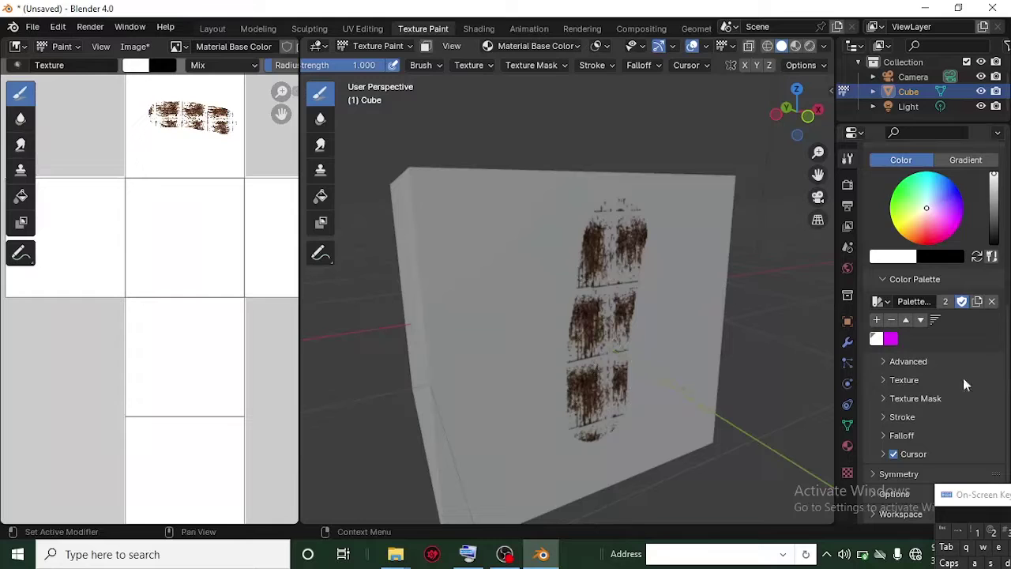
Step: Set the brush texture's mapping to Stencil
left_click(884, 400)
scroll(906, 296, "down", 5)
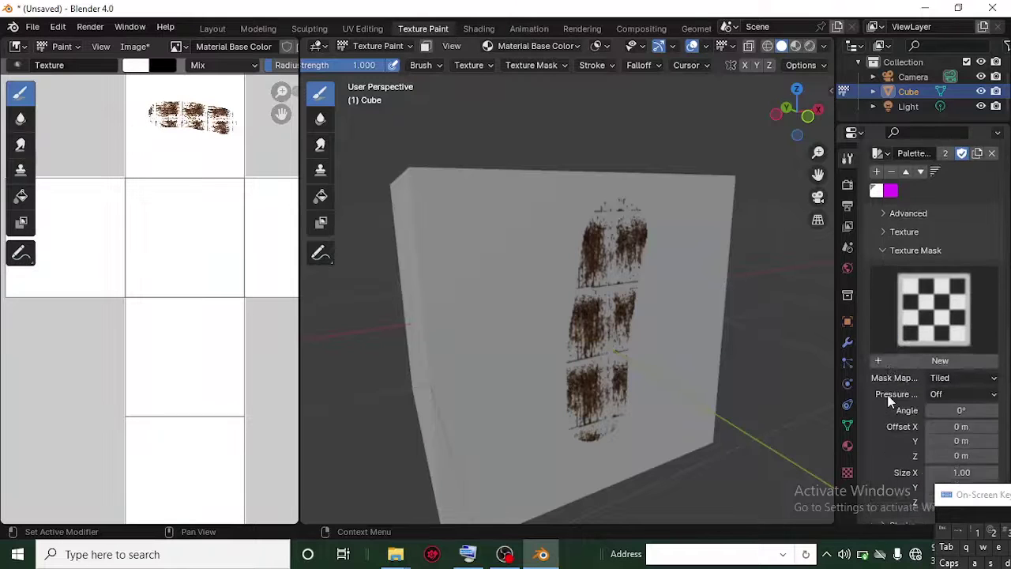
left_click(883, 232)
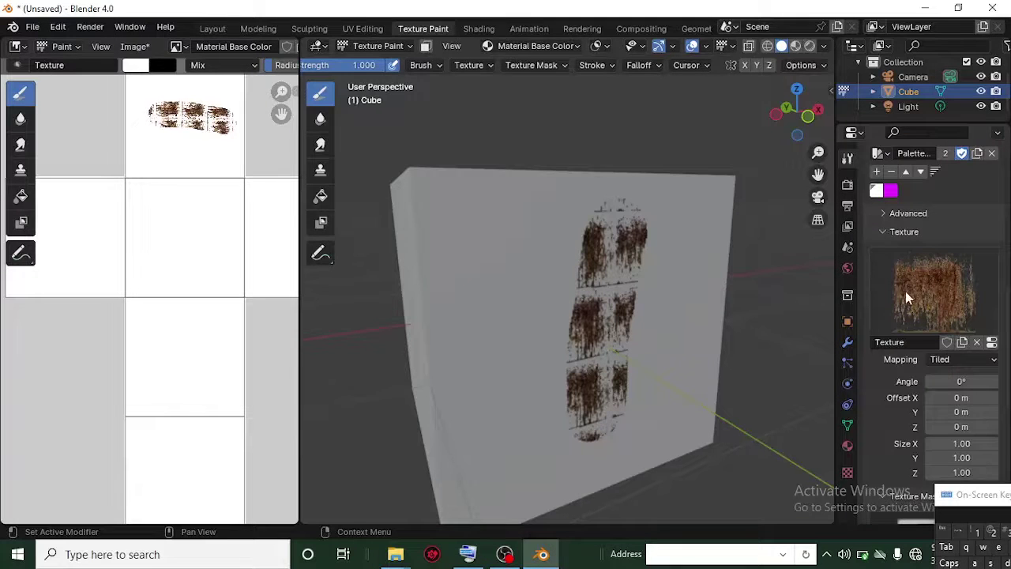
scroll(905, 291, "down", 1)
left_click(961, 328)
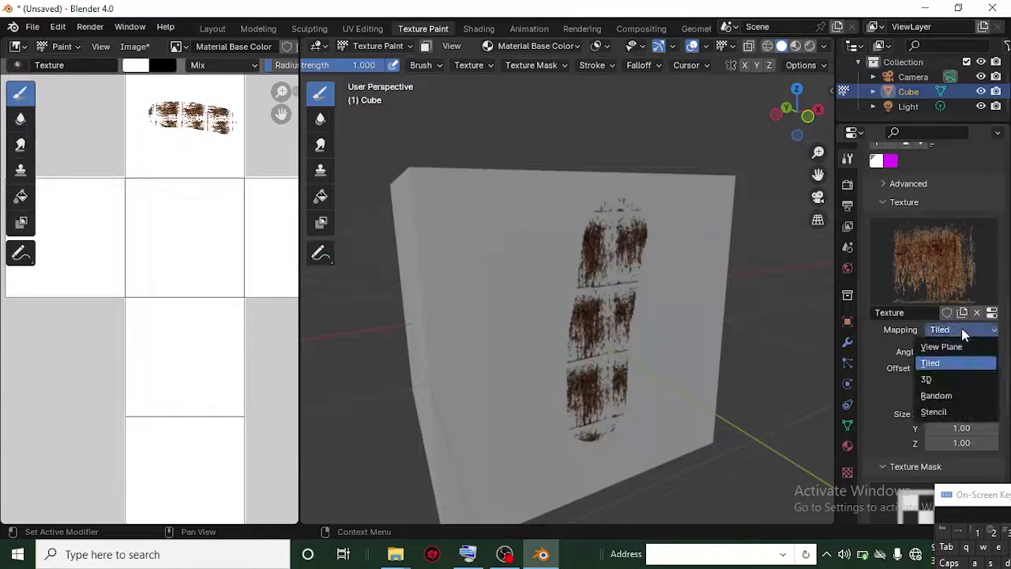
left_click(953, 411)
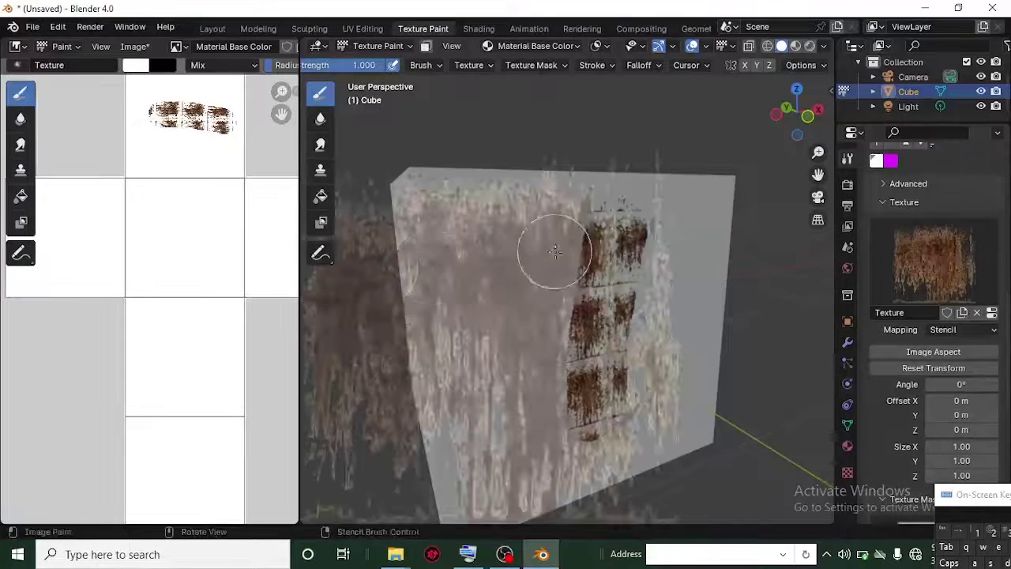
Step: Position the rust stencil over the cube, rotated to 210° and scaled down over the painted side face
scroll(556, 251, "down", 2)
right_click_drag(632, 327, 598, 335)
mouse_move(485, 350)
right_mouse_down()
mouse_move(534, 222)
mouse_move(655, 270)
mouse_move(542, 316)
mouse_move(650, 208)
mouse_move(616, 297)
mouse_move(632, 316)
mouse_move(585, 318)
right_mouse_up()
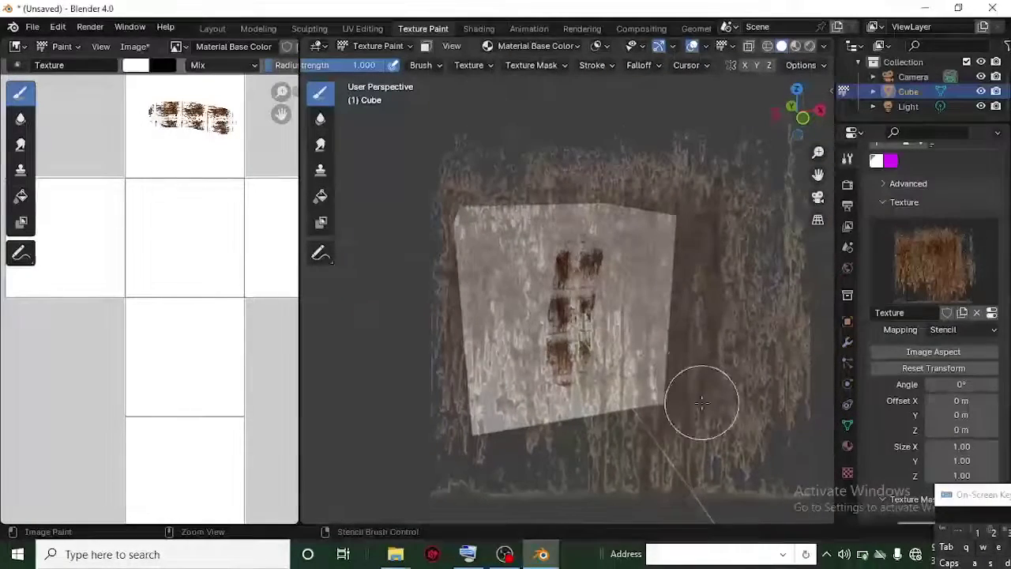
mouse_move(701, 403)
right_mouse_down("ctrl")
mouse_move(737, 309)
mouse_move(429, 228)
mouse_move(639, 406)
mouse_move(413, 474)
mouse_move(363, 237)
mouse_move(570, 266)
right_mouse_up("ctrl")
mouse_move(699, 316)
right_mouse_down("ctrl")
mouse_move(756, 339)
mouse_move(729, 343)
mouse_move(694, 329)
right_mouse_up("ctrl")
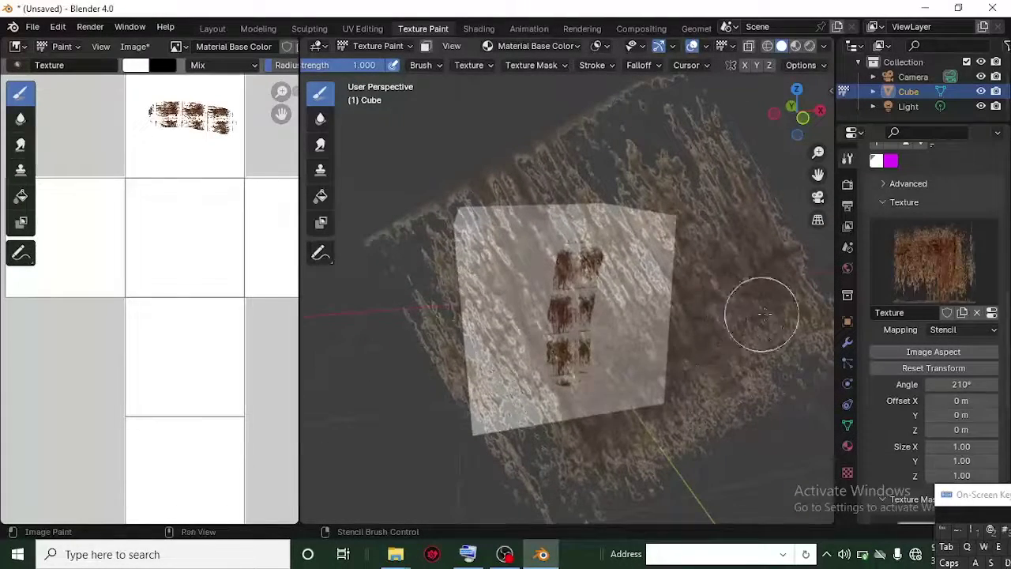
mouse_move(775, 320)
left_mouse_down()
mouse_move(662, 307)
mouse_move(743, 384)
mouse_move(704, 355)
mouse_move(732, 333)
left_mouse_up()
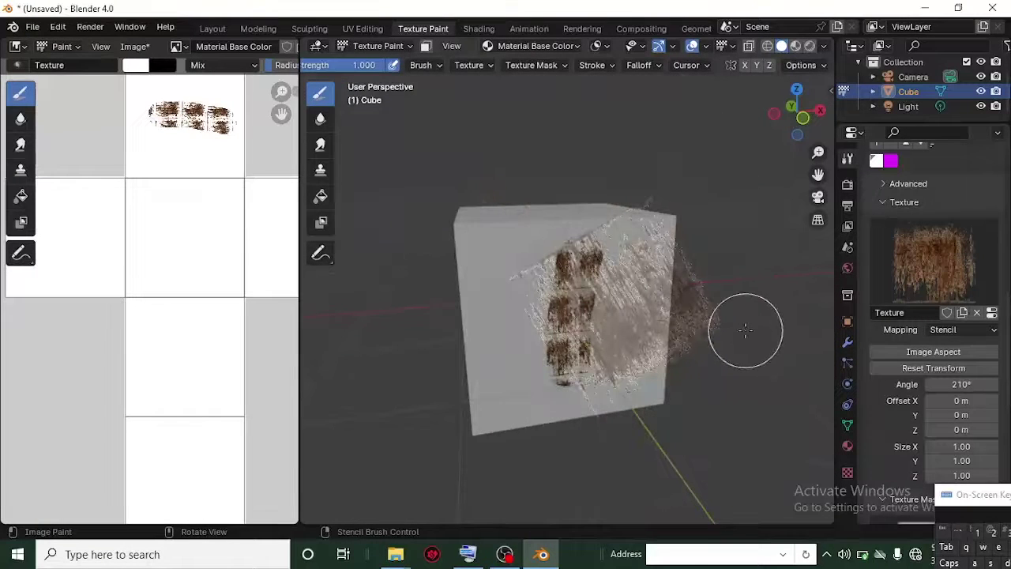
Step: Paint the rust stencil across the cube's adjacent blank side face and move the stencil clear of the cube
scroll(747, 330, "up", 2)
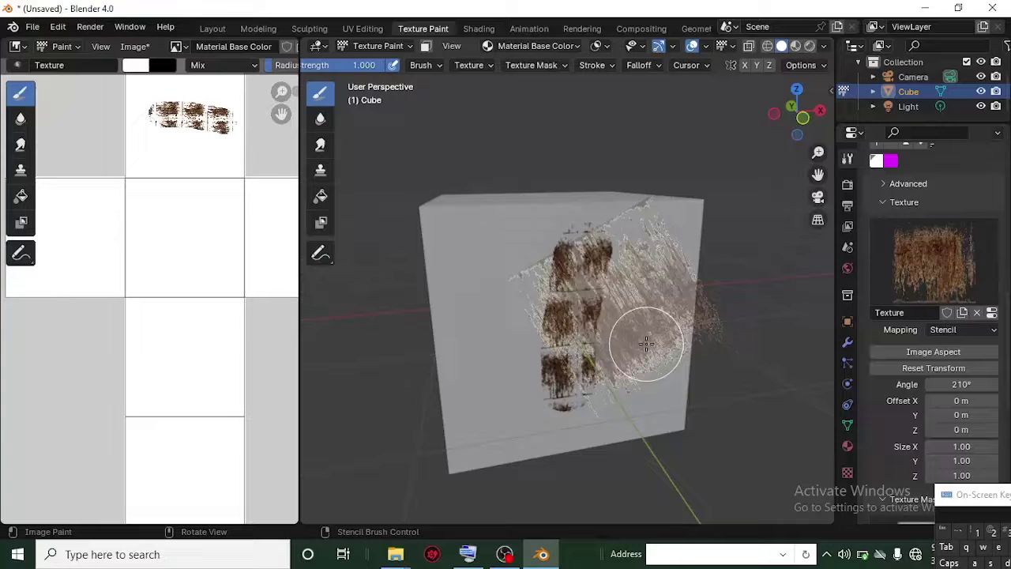
mouse_move(653, 339)
middle_mouse_down()
mouse_move(711, 344)
mouse_move(625, 334)
mouse_move(598, 348)
mouse_move(569, 339)
middle_mouse_up()
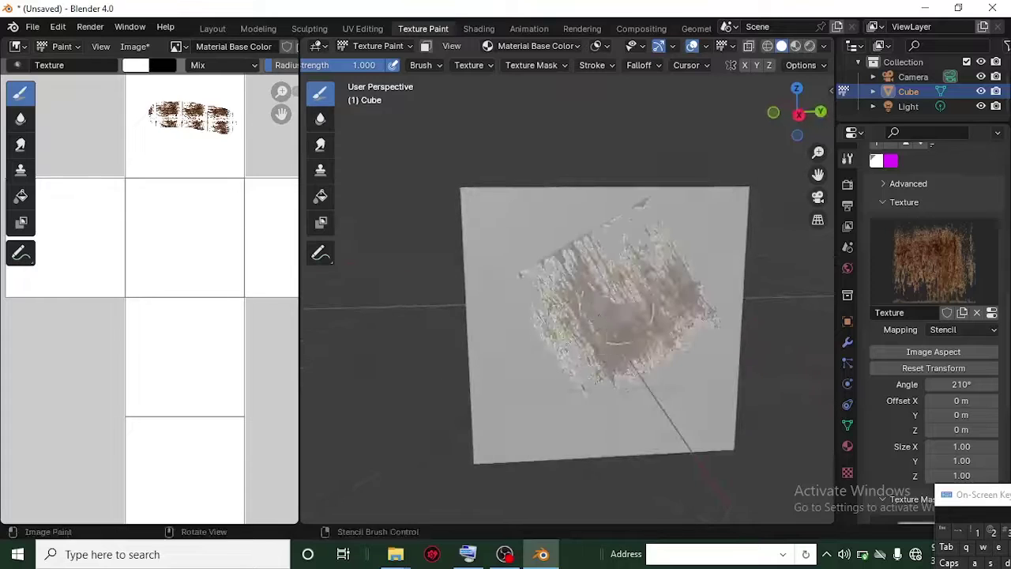
mouse_move(569, 339)
right_mouse_down("ctrl")
mouse_move(580, 211)
mouse_move(633, 212)
right_mouse_up("ctrl")
mouse_move(633, 212)
left_mouse_down()
mouse_move(655, 226)
mouse_move(718, 339)
left_mouse_up()
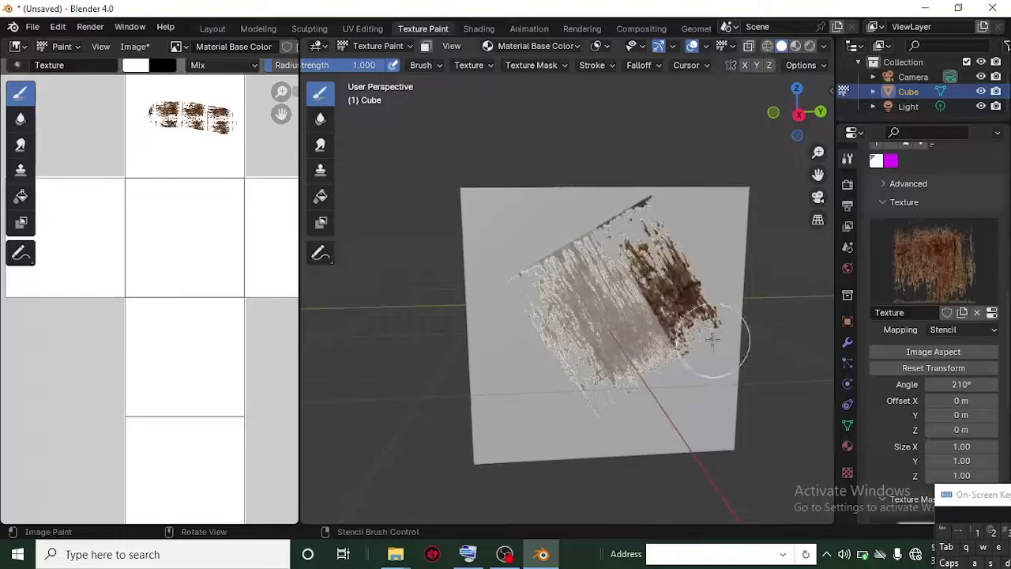
mouse_move(515, 210)
left_mouse_down()
mouse_move(588, 259)
mouse_move(660, 354)
left_mouse_up()
mouse_move(501, 255)
left_mouse_down()
mouse_move(553, 372)
mouse_move(548, 361)
left_mouse_up()
mouse_move(549, 361)
right_mouse_down()
mouse_move(358, 391)
mouse_move(255, 390)
mouse_move(390, 361)
mouse_move(277, 356)
right_mouse_up()
middle_click_drag(629, 276, 526, 328)
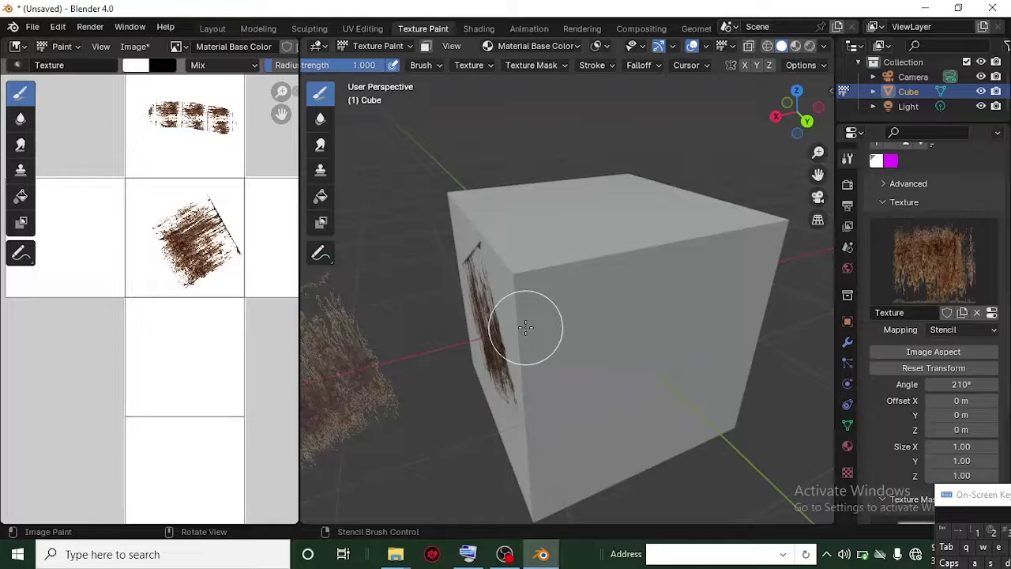
middle_click_drag(524, 326, 643, 313)
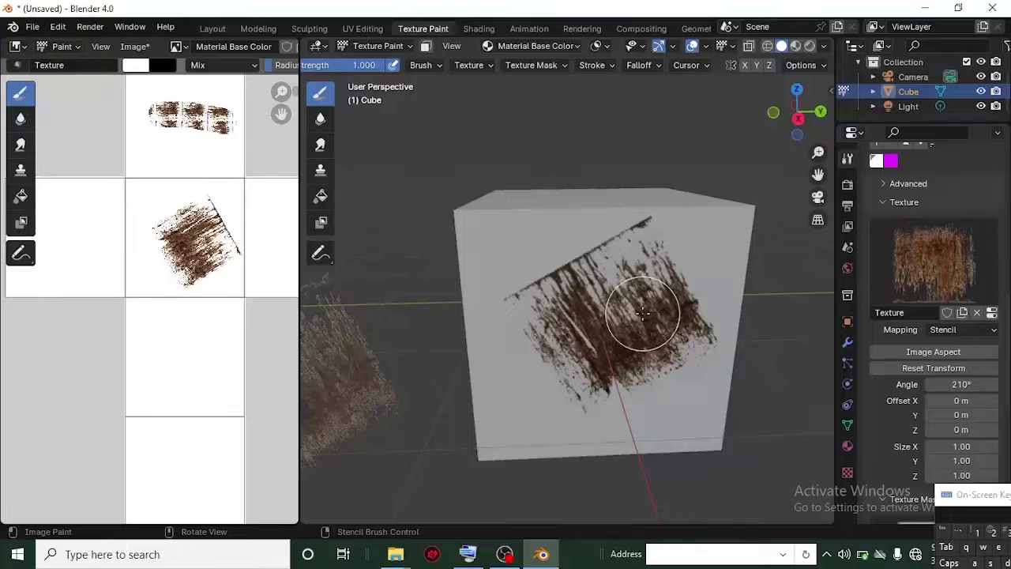
Step: Move the rust stencil back over the cube and scale it down to a small patch
mouse_move(346, 390)
left_mouse_down()
mouse_move(446, 376)
mouse_move(657, 370)
left_mouse_up()
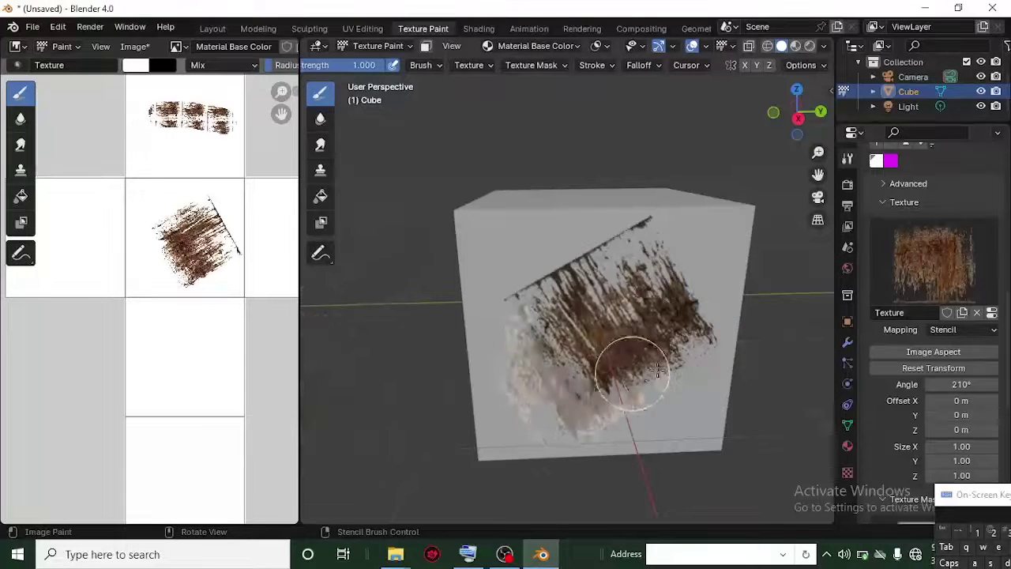
key("ctrl+z")
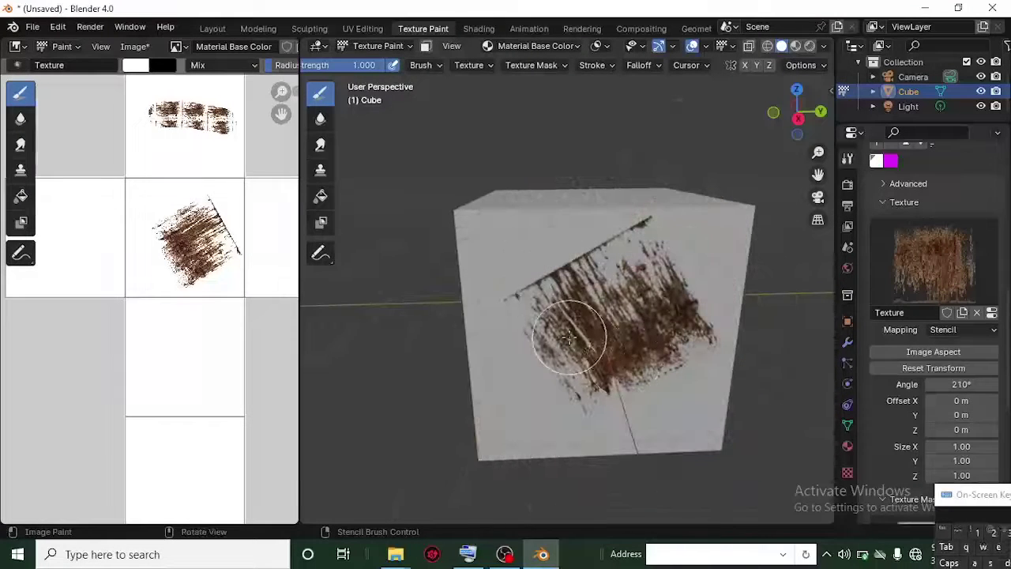
mouse_move(569, 338)
middle_mouse_down()
mouse_move(729, 382)
mouse_move(649, 322)
mouse_move(601, 344)
middle_mouse_up()
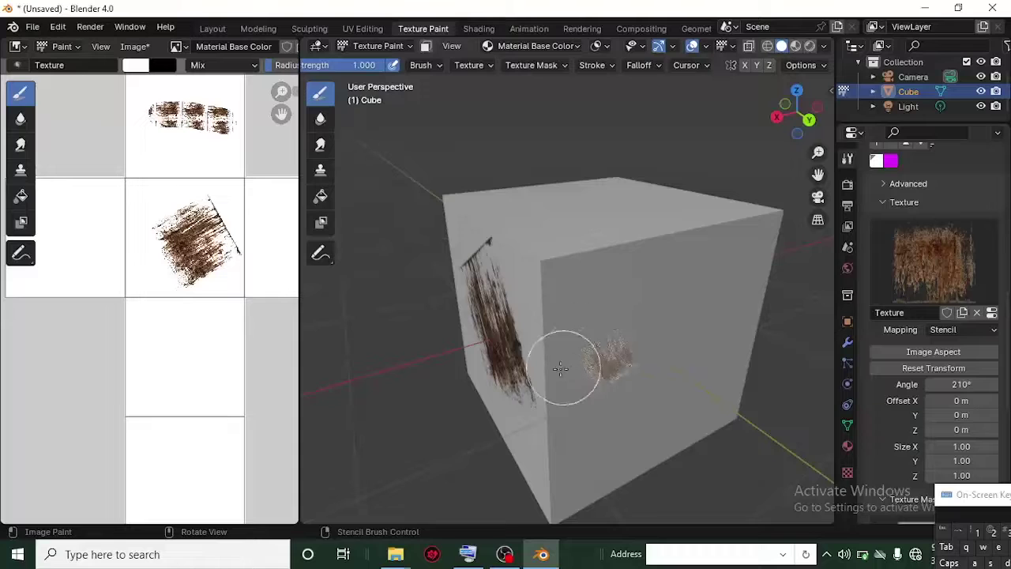
mouse_move(572, 368)
middle_mouse_down()
mouse_move(522, 347)
mouse_move(584, 319)
mouse_move(537, 327)
mouse_move(582, 332)
mouse_move(577, 323)
middle_mouse_up()
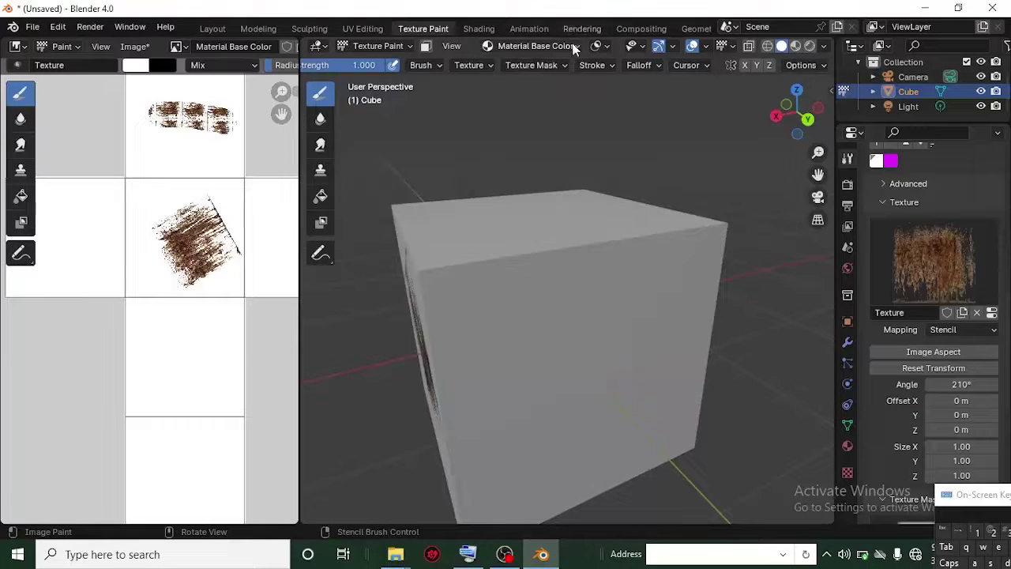
Step: Add a Normal paint slot named Material Normal to the cube's material, sized 1024 × 1024 px
left_click(575, 46)
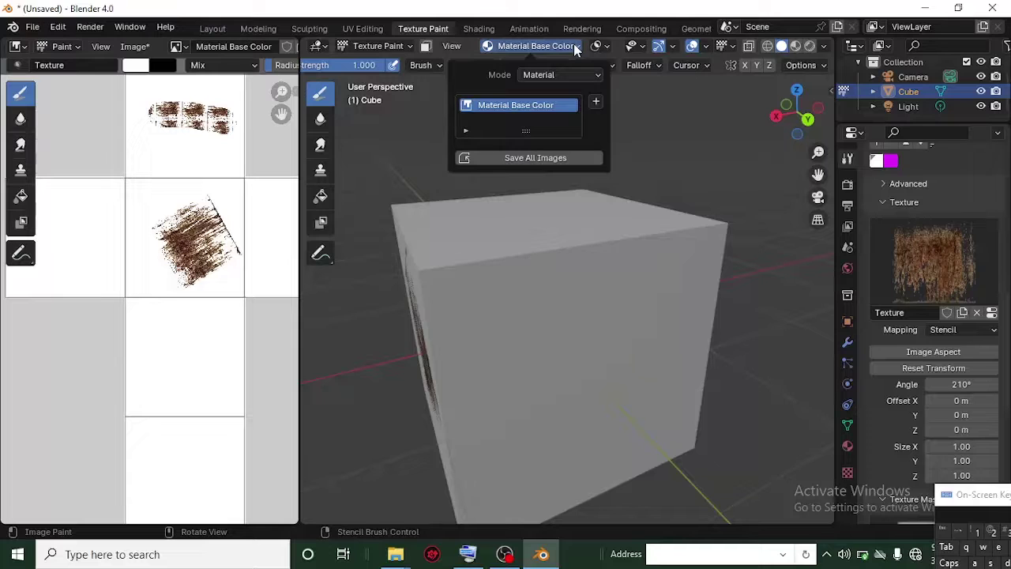
left_click(597, 102)
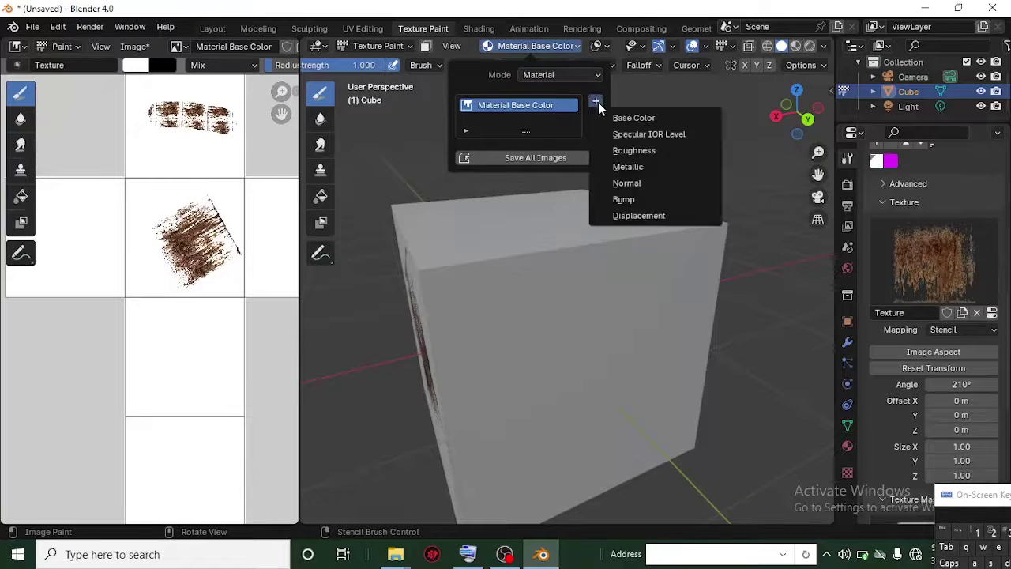
left_click(649, 182)
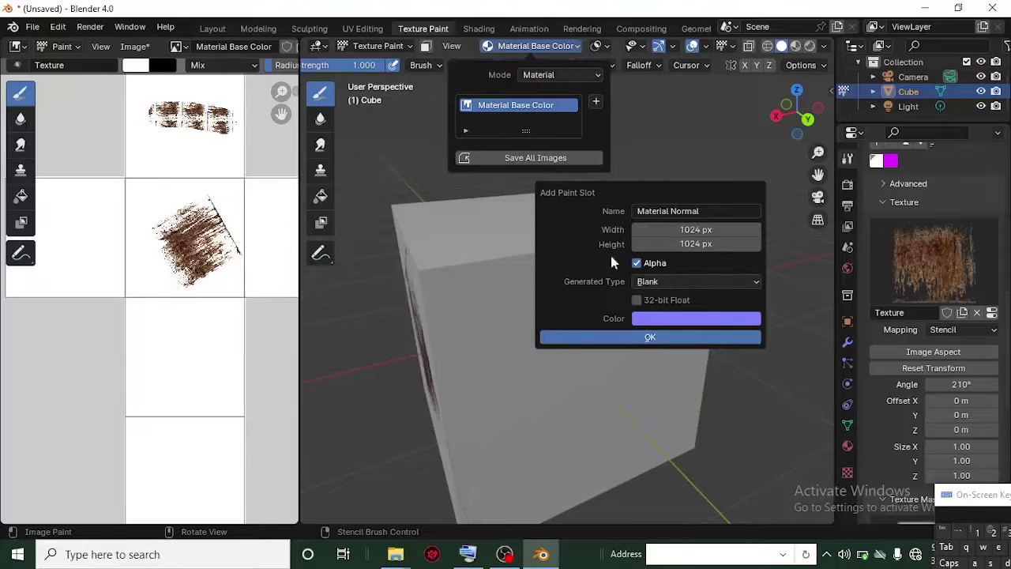
left_click(641, 338)
key("ctrl+z")
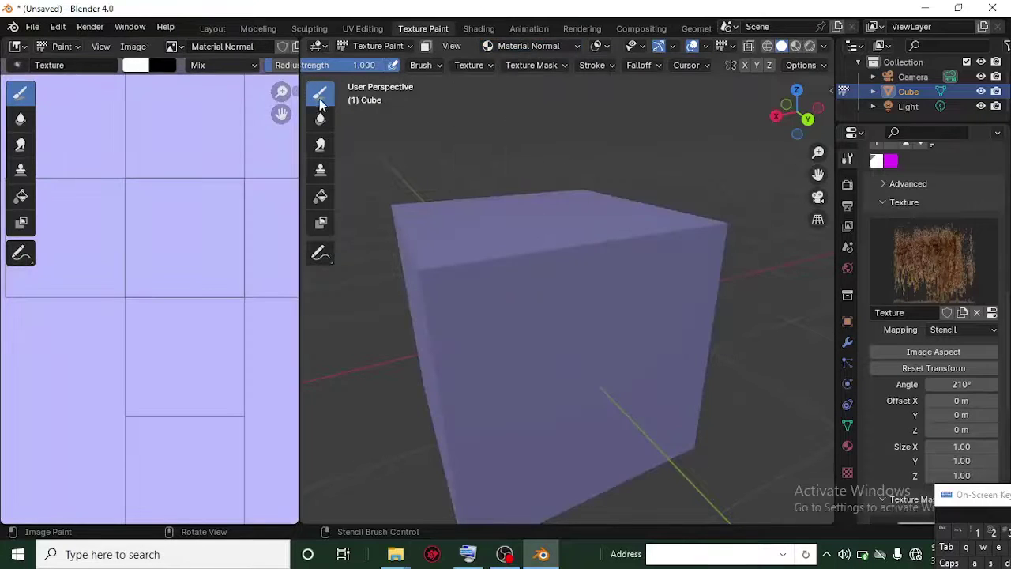
Step: Save the new normal image as Material Normal.png in the Documents folder
left_click(133, 48)
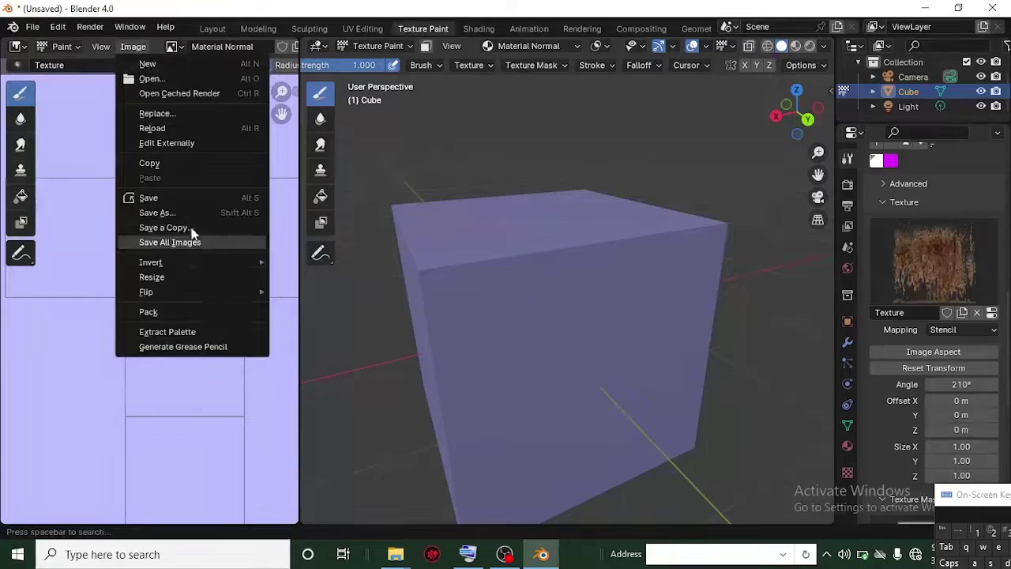
left_click(192, 214)
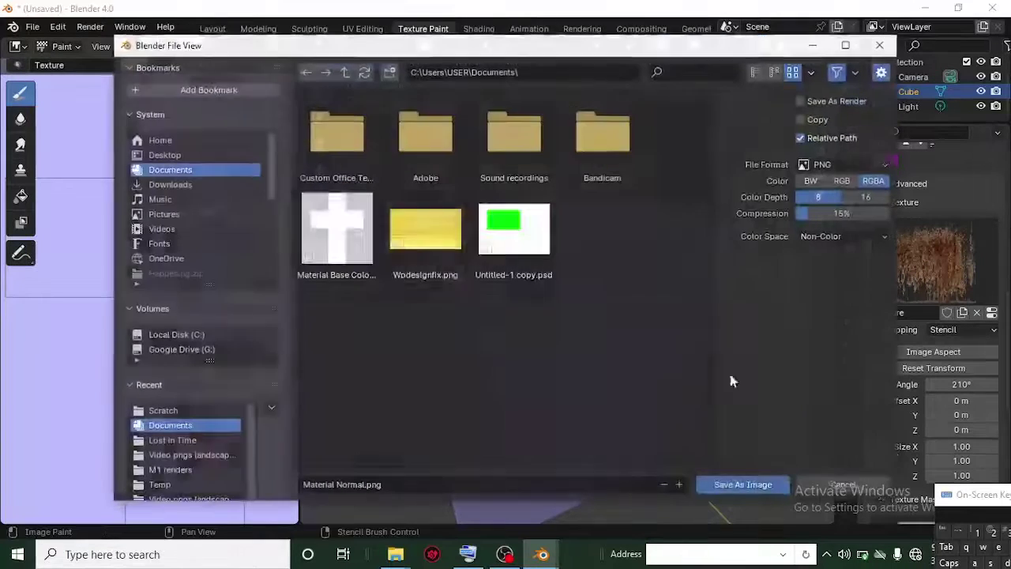
left_click(774, 487)
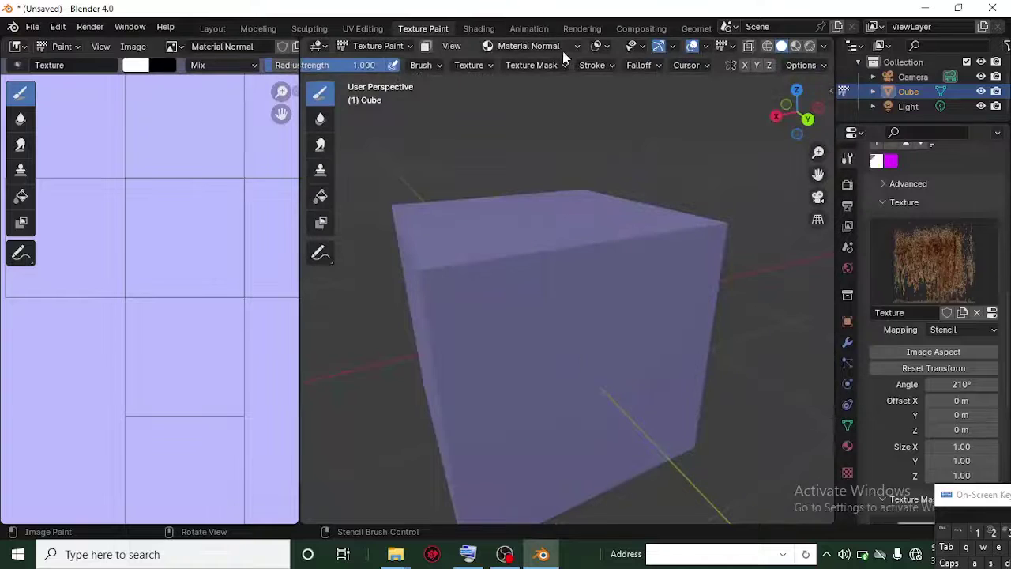
left_click(563, 49)
left_click(557, 169)
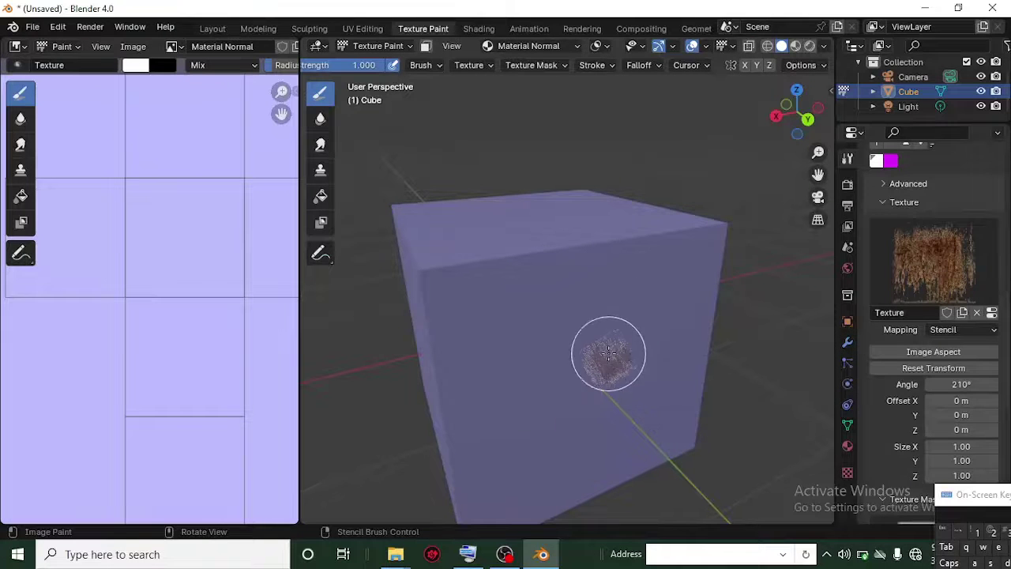
Step: Replace the brush texture's image with Rust metal Normal.png from the Scratch folder
middle_click_drag(605, 350, 722, 319)
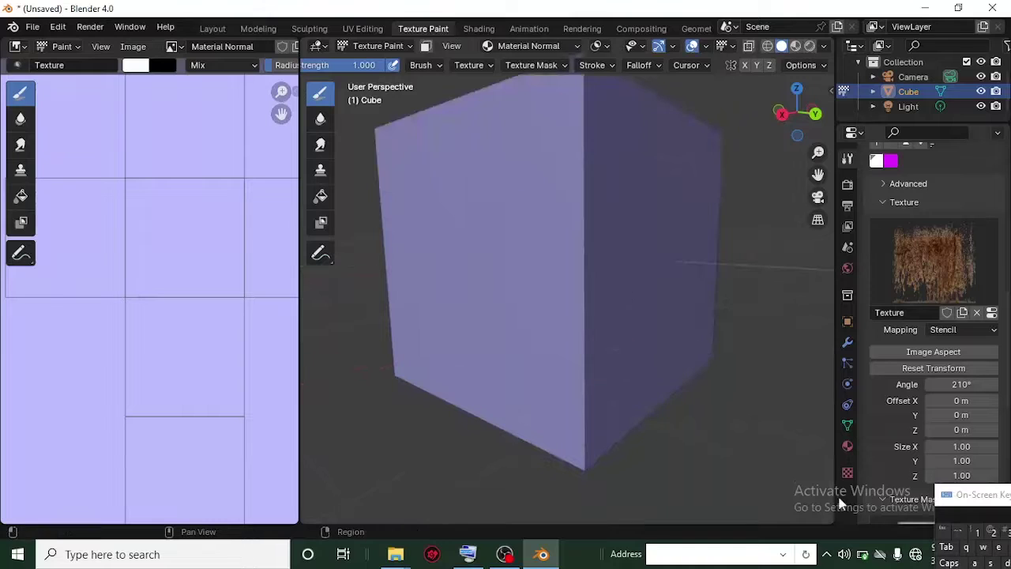
left_click(847, 472)
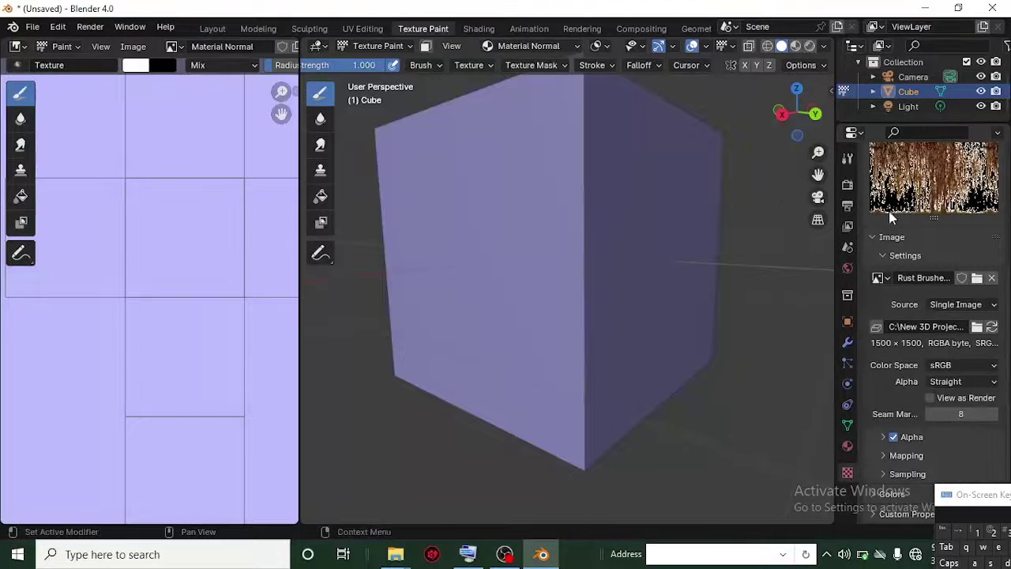
scroll(912, 228, "up", 5)
left_click(850, 160)
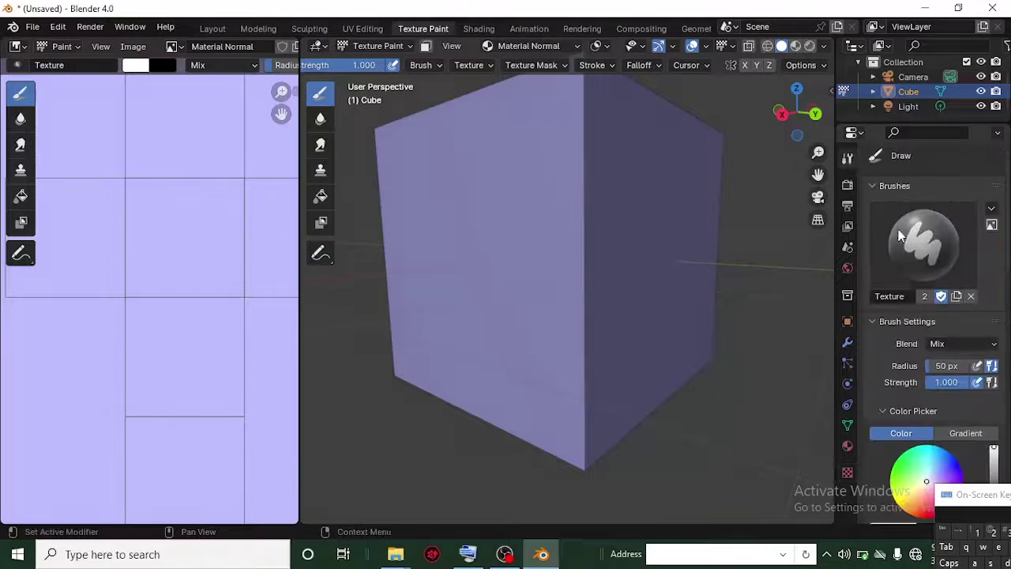
left_click(847, 473)
scroll(934, 382, "down", 3)
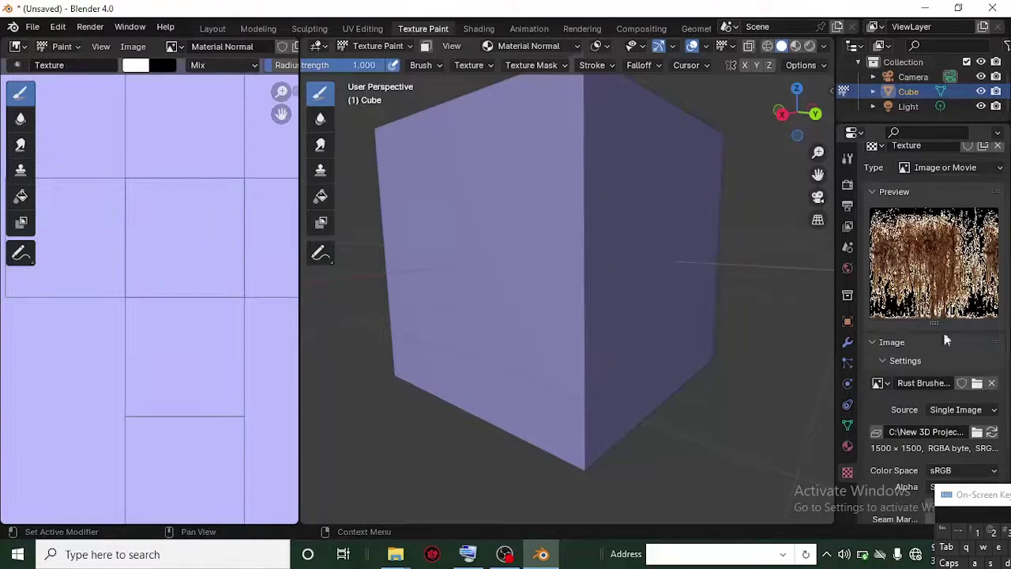
scroll(938, 251, "up", 3)
scroll(940, 260, "down", 6)
left_click(977, 325)
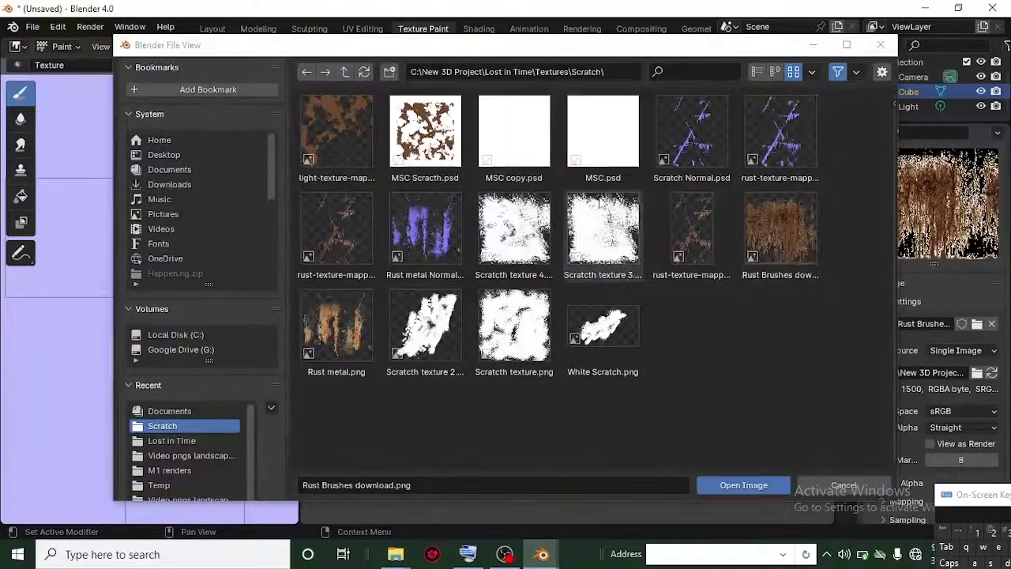
left_click(399, 204)
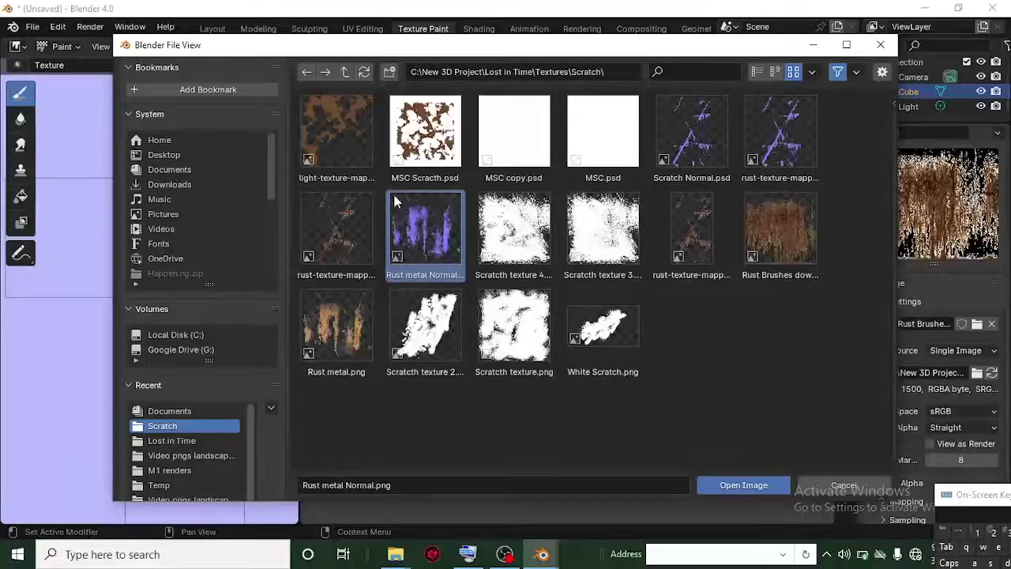
left_click(729, 488)
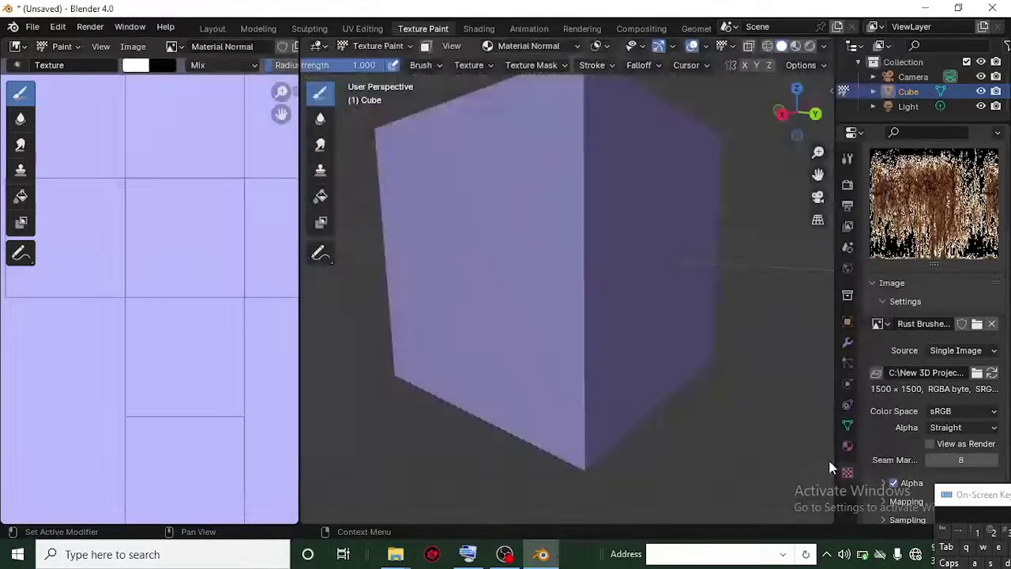
Step: Darken the brush color from white to a mid gray with a value of 0.470
left_click(848, 157)
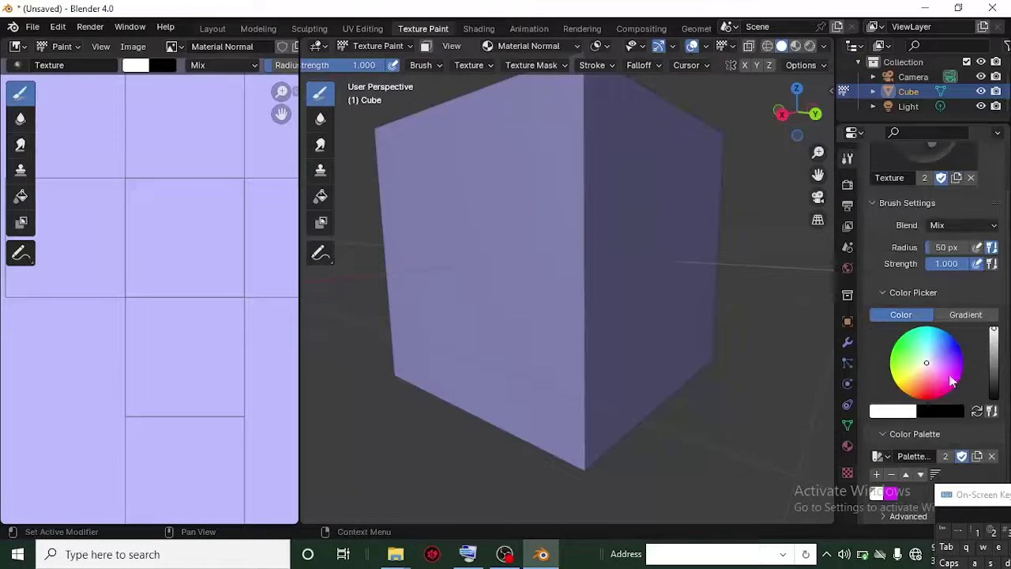
scroll(931, 440, "down", 3)
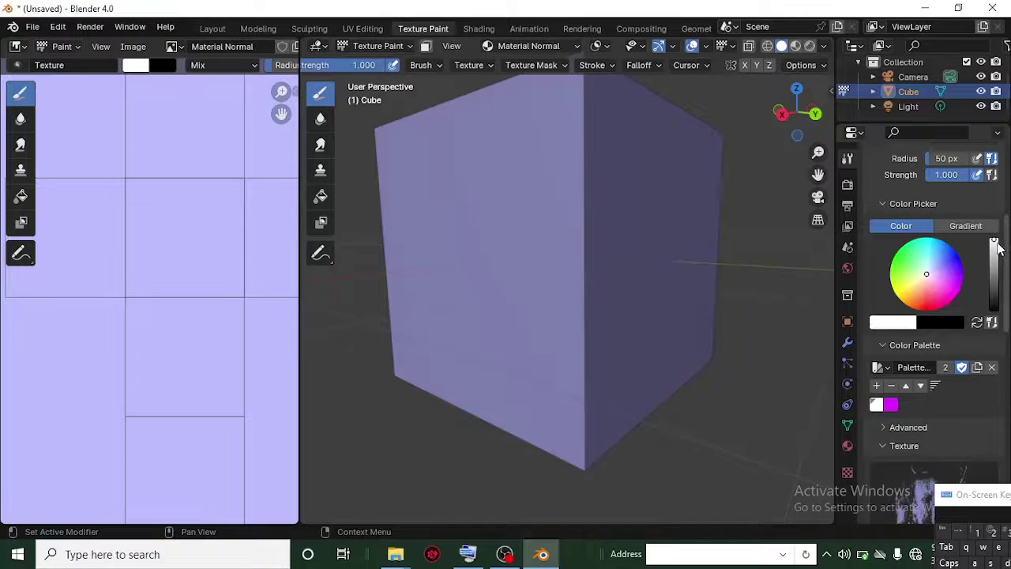
left_click_drag(998, 248, 993, 276)
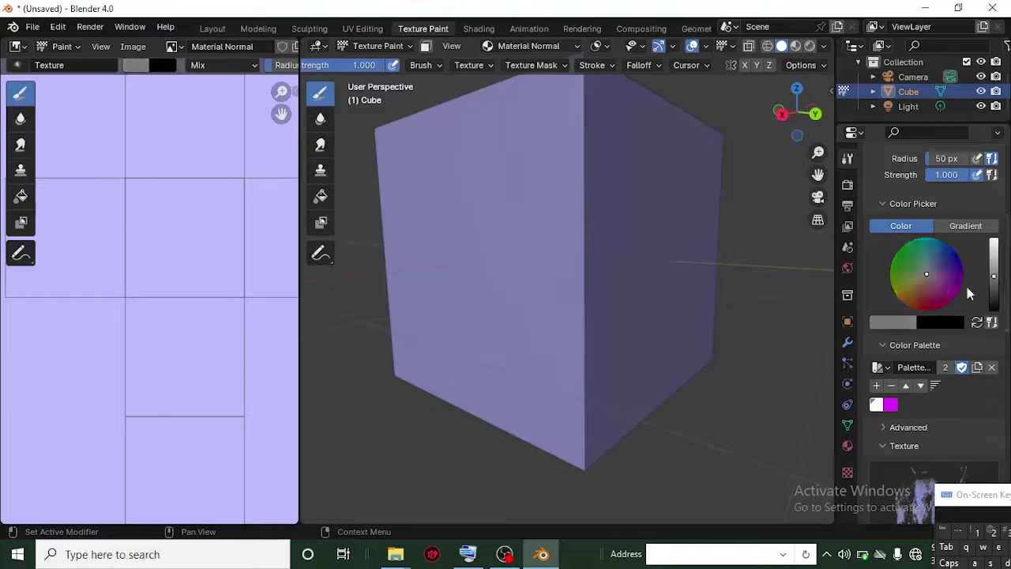
Step: Position the small normal-map stencil on the upper part of a side face and paint its rust marks there
middle_click_drag(735, 290, 636, 362)
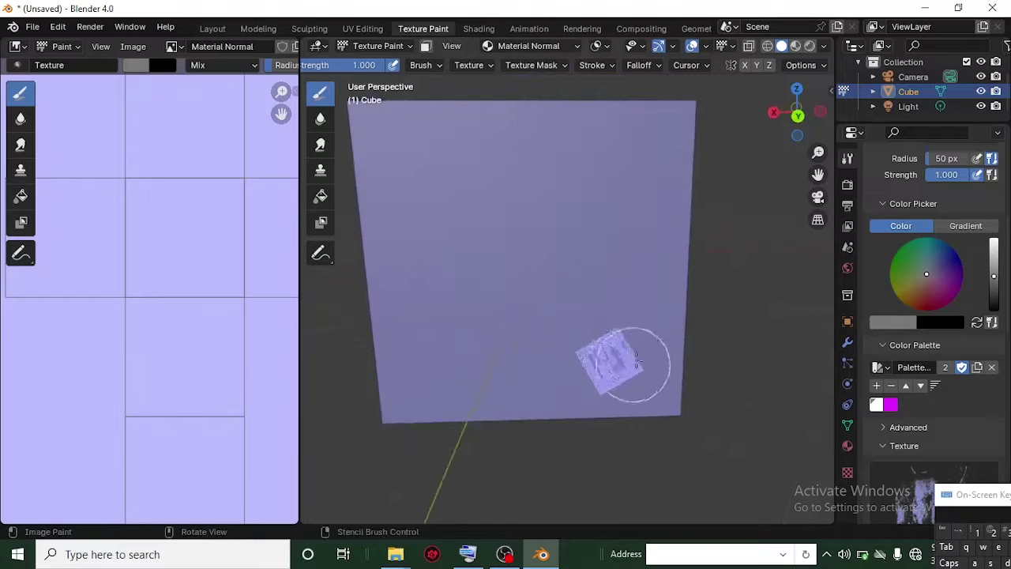
right_click_drag(636, 362, 561, 219)
scroll(560, 220, "up", 2)
scroll(563, 222, "down", 2)
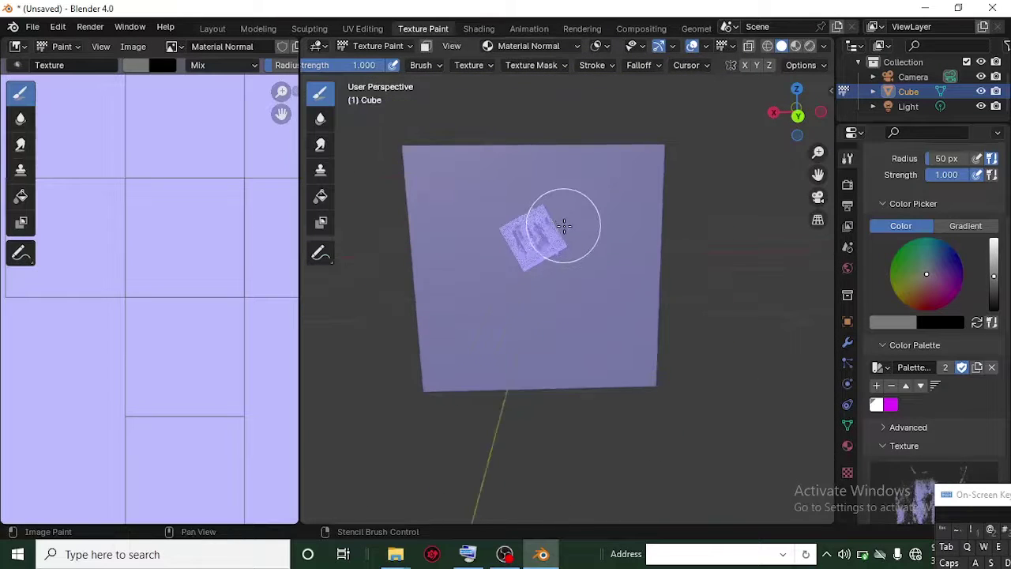
mouse_move(582, 228)
left_mouse_down()
mouse_move(519, 226)
mouse_move(553, 240)
left_mouse_up()
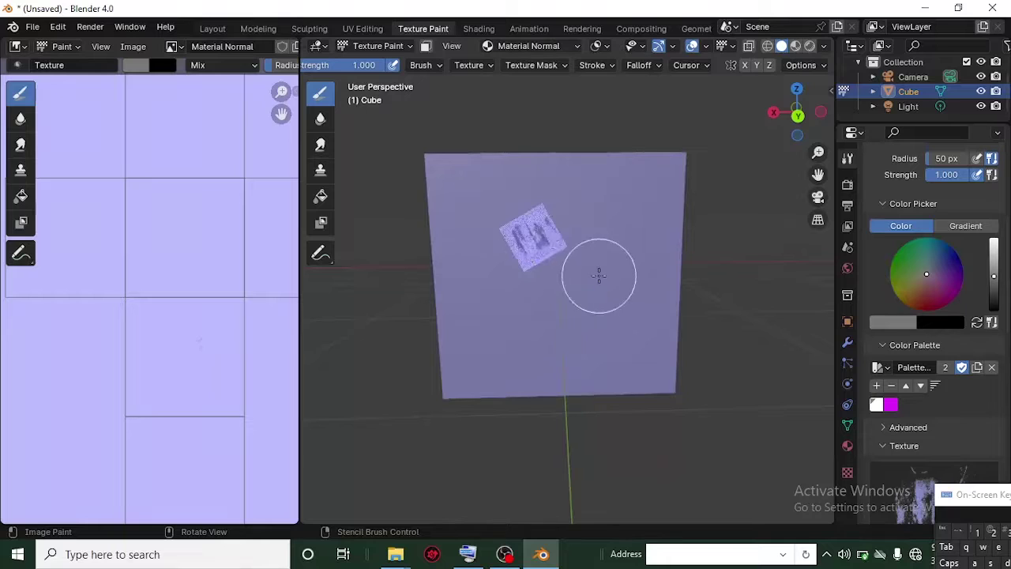
Step: Move the stencil away from the painted rust marks and examine the marks up close
right_click_drag(532, 235, 600, 316)
scroll(557, 261, "up", 5)
scroll(553, 251, "down", 1)
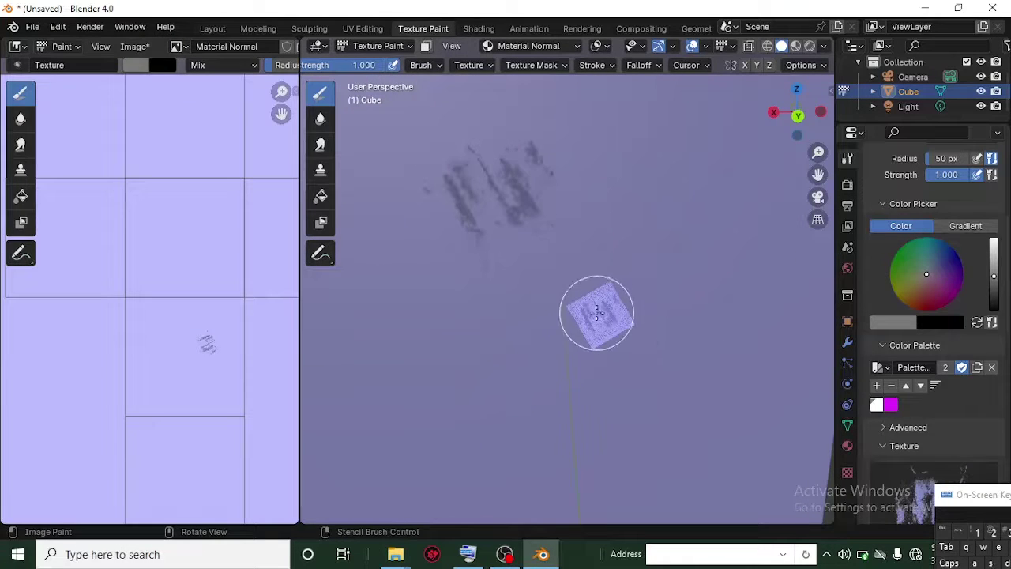
right_click_drag(595, 309, 504, 381)
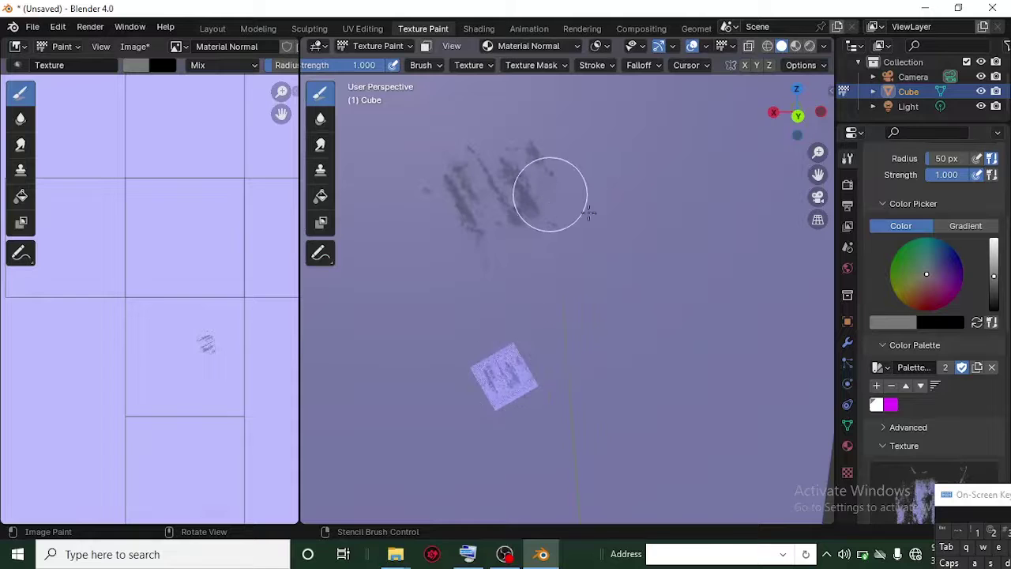
scroll(603, 219, "down", 3)
middle_click_drag(614, 260, 629, 269)
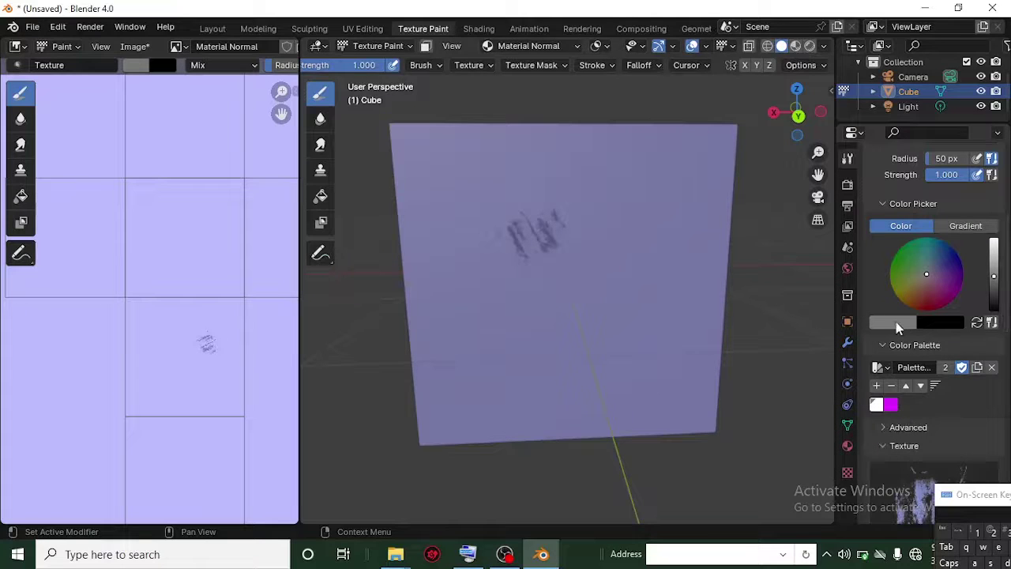
Step: Sample the purple of the cube's blank surface as the brush color and add it to the palette
left_click(896, 322)
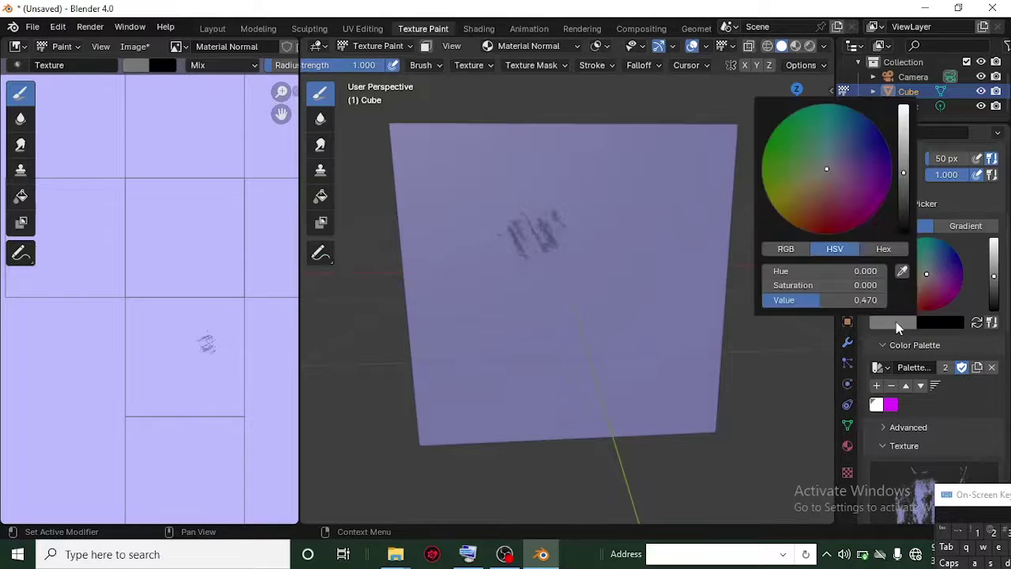
left_click(901, 271)
left_click(678, 240)
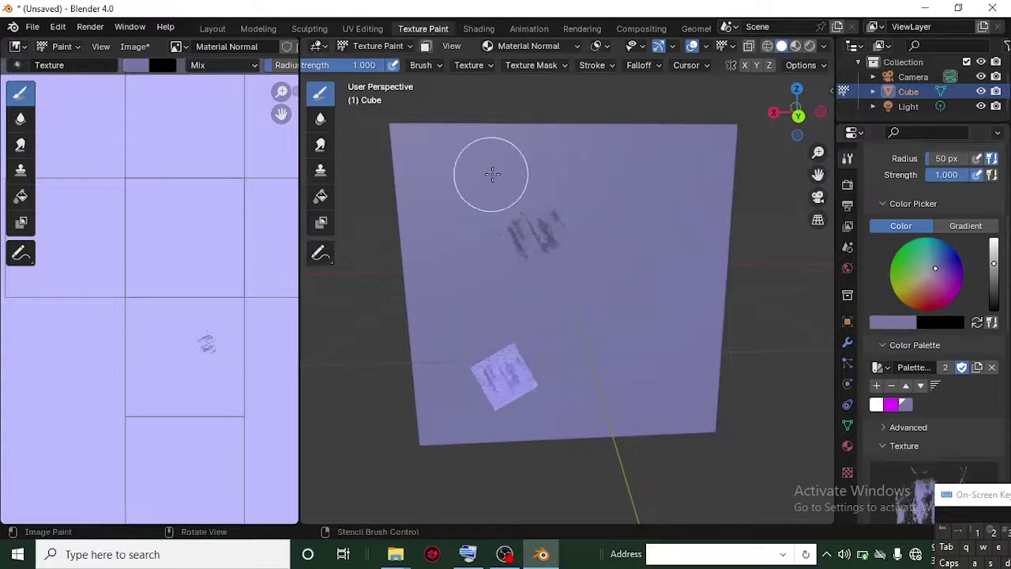
Step: Enlarge the normal-map stencil, paint its rust marks across the lower part of the side face, and move the stencil clear
middle_click_drag(684, 289, 670, 277)
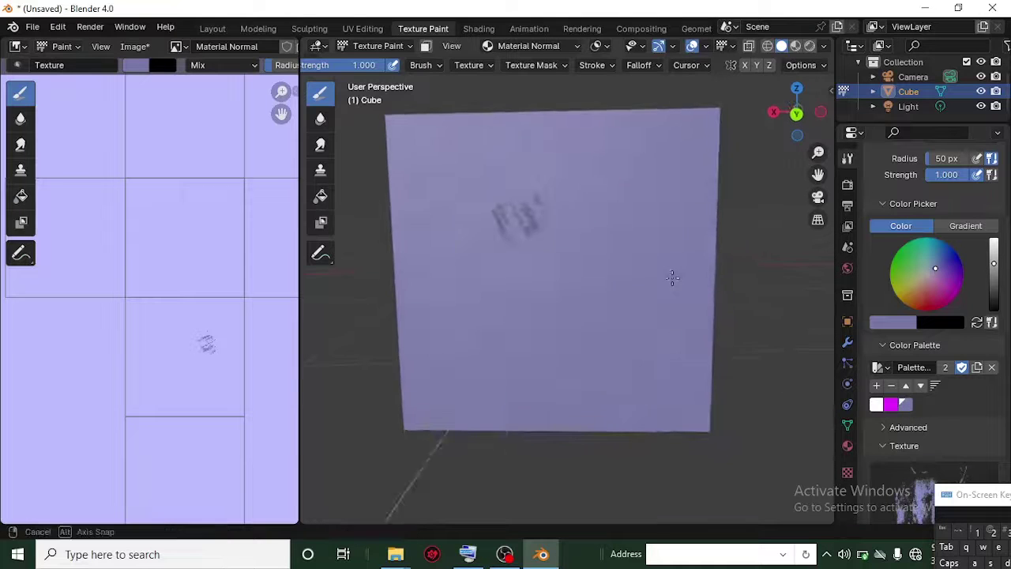
right_click_drag(541, 293, 771, 423, "shift")
left_click_drag(499, 375, 525, 352)
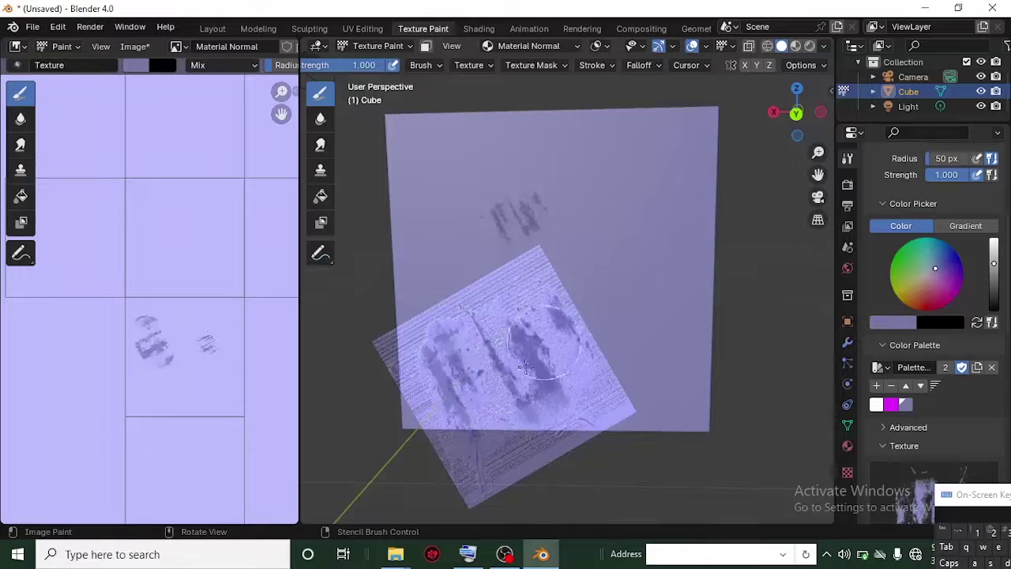
right_click_drag(523, 361, 450, 365)
mouse_move(449, 379)
left_mouse_down()
mouse_move(469, 341)
mouse_move(442, 347)
left_mouse_up()
right_click_drag(443, 348, 609, 517)
Step: Examine the small and large rust marks on the side face from close up, from farther away and at an angle
middle_click_drag(498, 363, 514, 339)
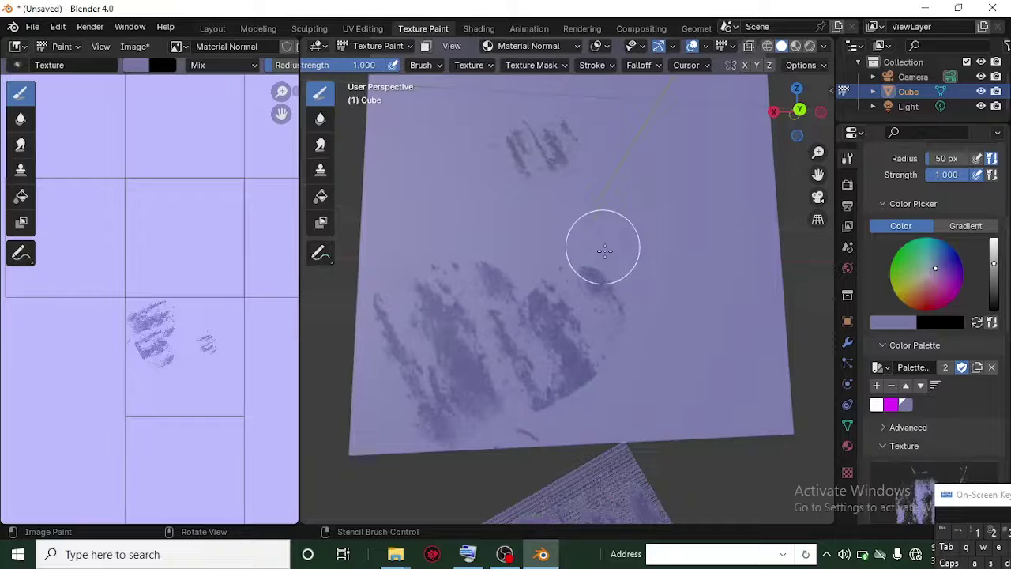
scroll(605, 251, "down", 3)
middle_click_drag(611, 251, 611, 280)
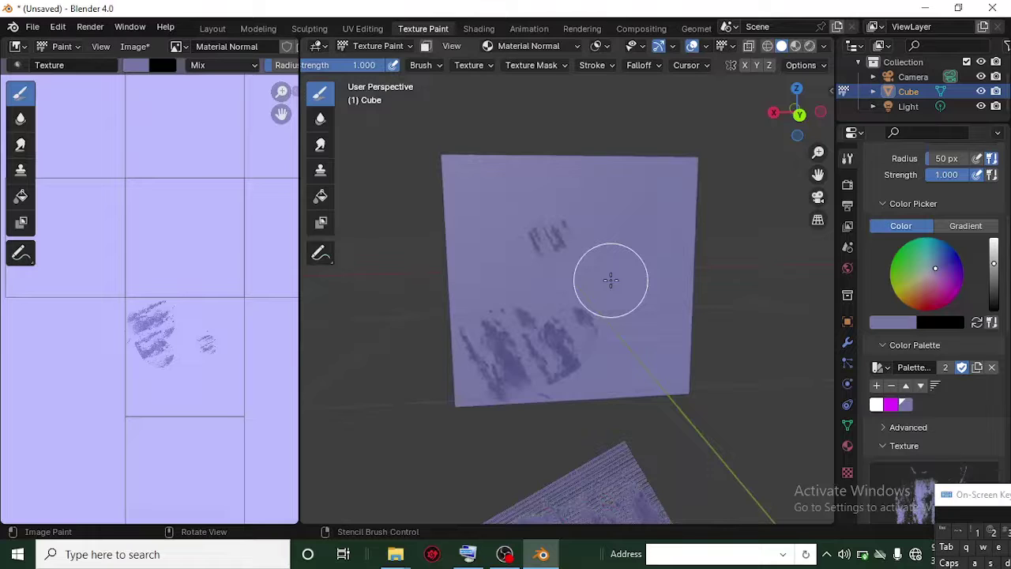
scroll(594, 304, "up", 5)
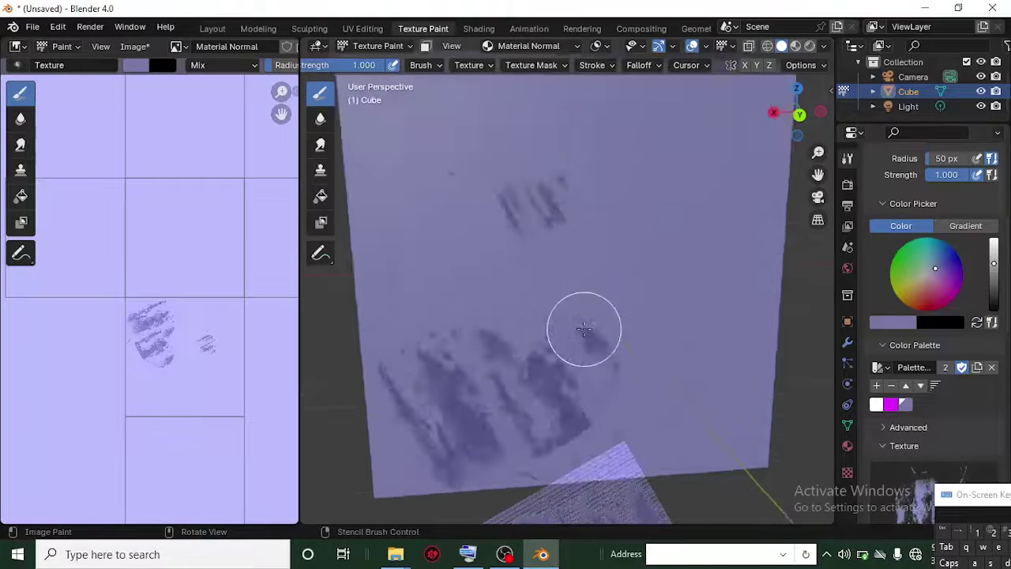
scroll(532, 361, "down", 6)
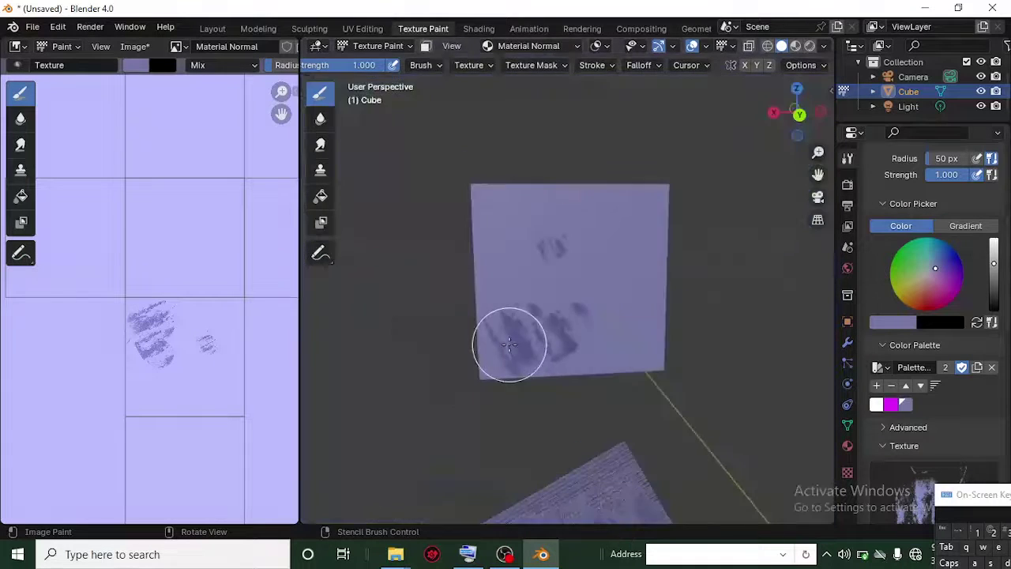
middle_click_drag(508, 346, 544, 223)
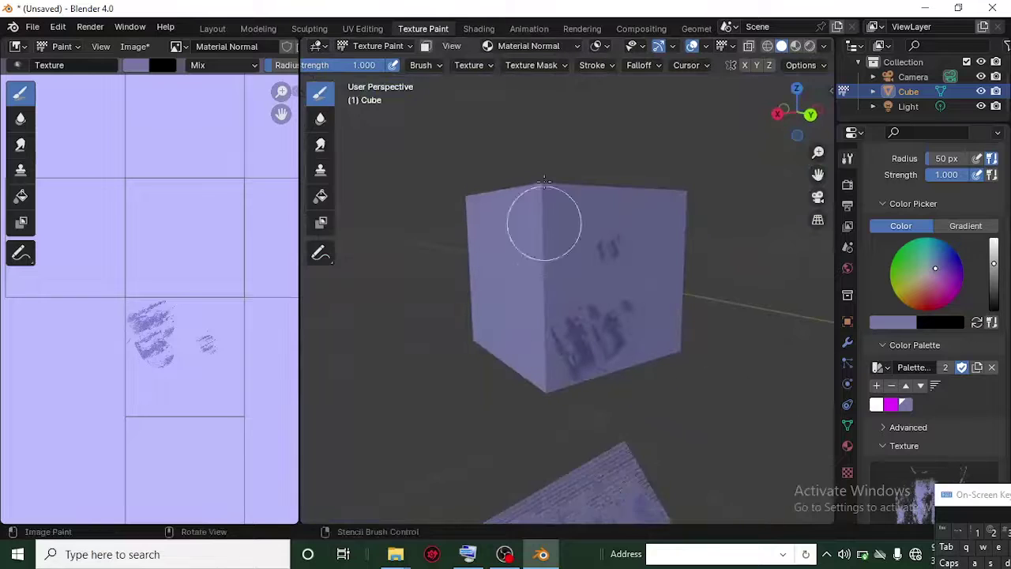
Step: Switch the active paint slot to Material Base Color and inspect the same side face on the base color texture
left_click(564, 45)
left_click(514, 105)
scroll(598, 276, "up", 6)
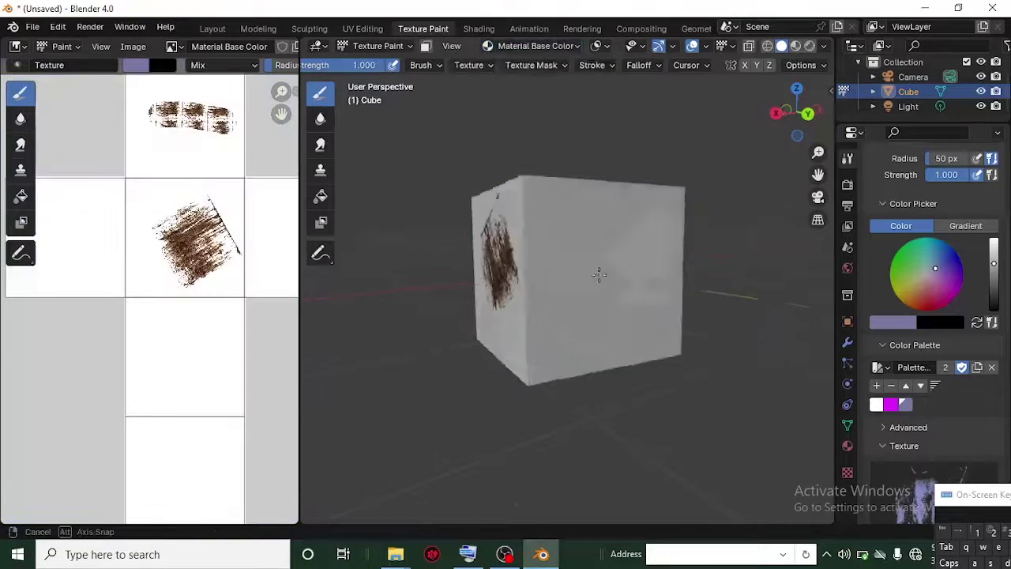
middle_click_drag(469, 345, 671, 276)
left_click_drag(787, 113, 799, 110)
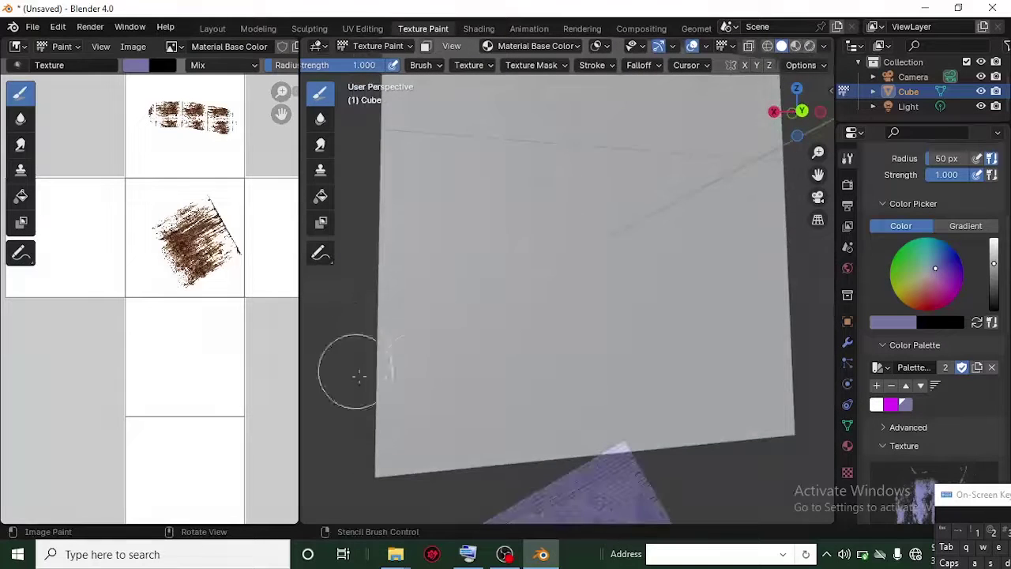
scroll(585, 318, "down", 5)
middle_click_drag(585, 317, 505, 112)
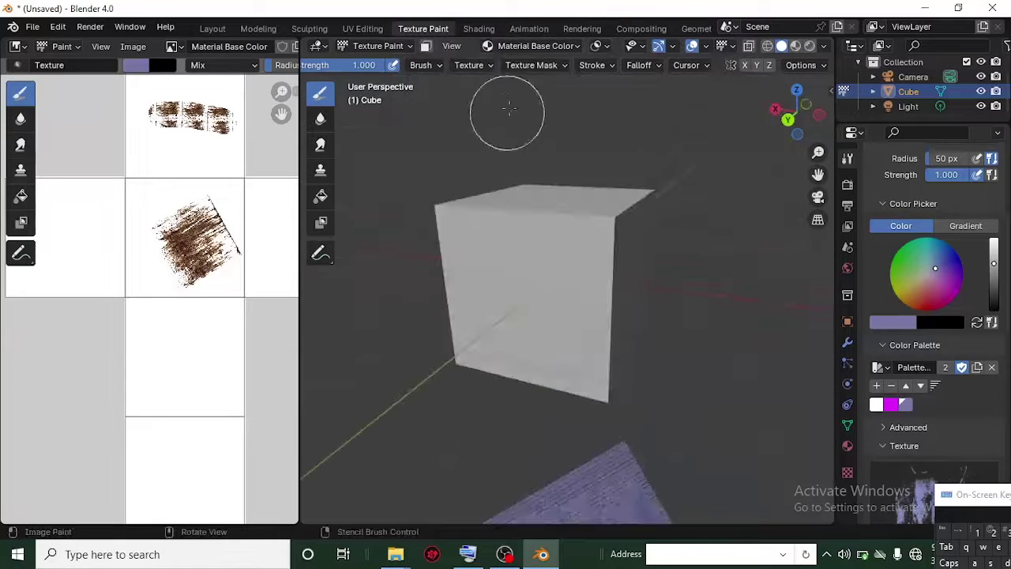
Step: Switch the active paint slot back to Material Normal and view the whole cube with its painted marks
left_click(566, 47)
left_click(522, 121)
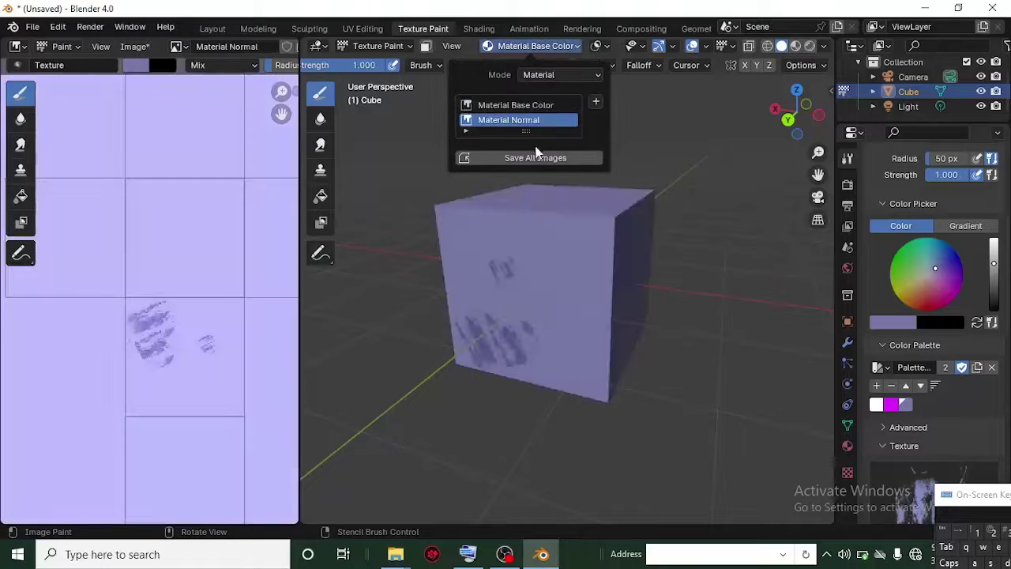
middle_click_drag(542, 166, 499, 312)
scroll(524, 293, "down", 3)
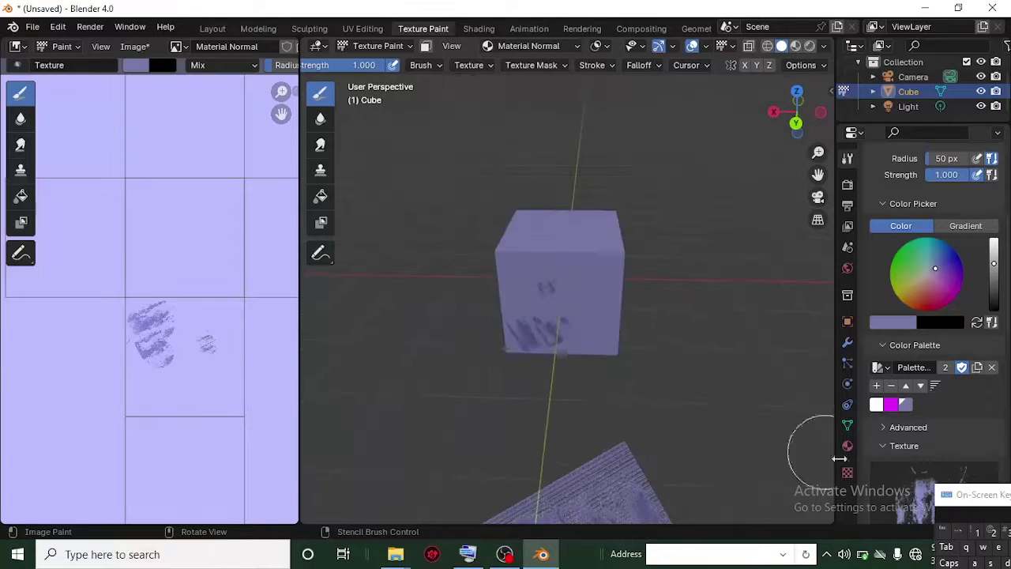
scroll(893, 441, "down", 4)
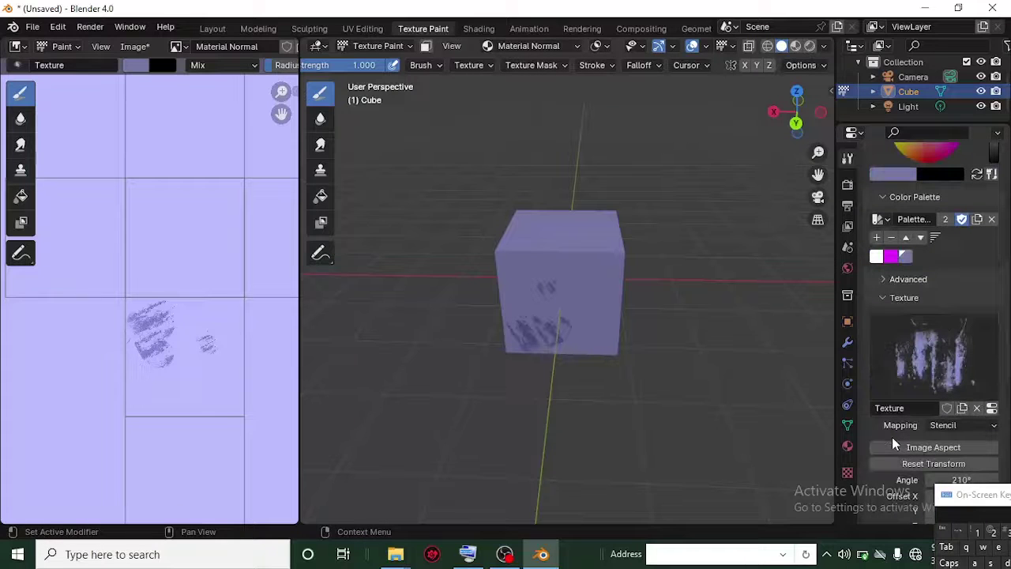